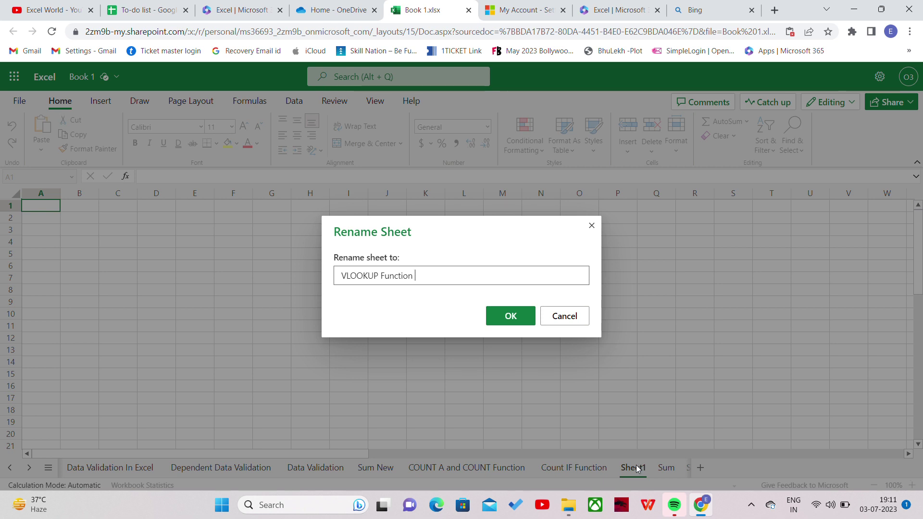
- Complete the sheet's new name as "VLOOKUP Function & HLookUP Func" and apply it
type("& HLookUP Func")
left_click(508, 320)
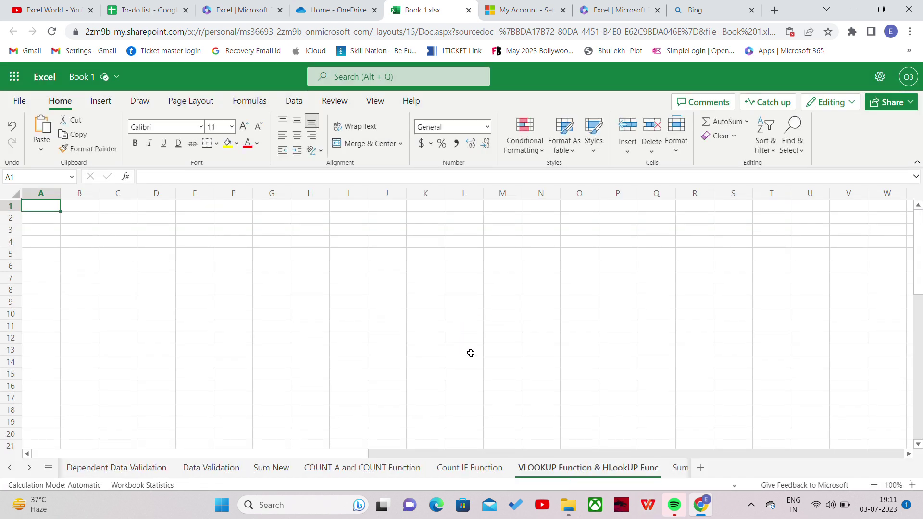
- Enter the heading "Focus of the Day" in cell A2 and widen column A to fit it
left_click(46, 215)
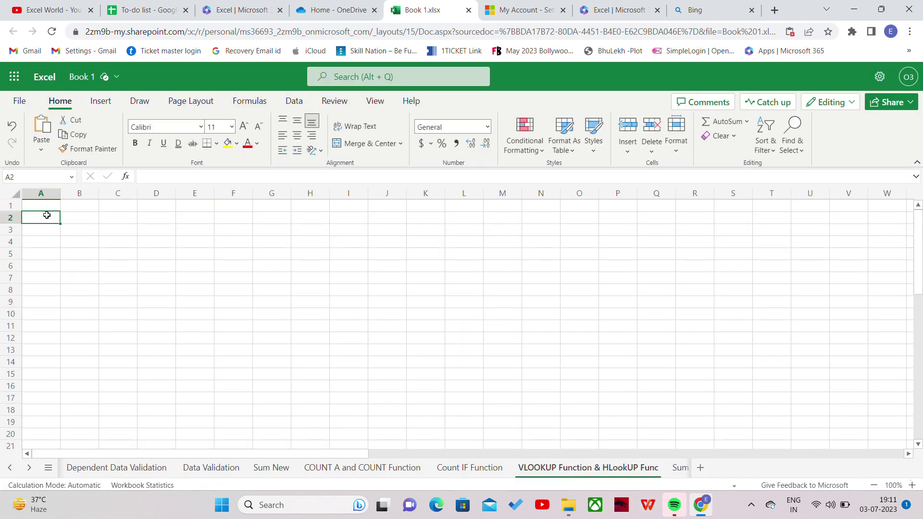
left_click(913, 484)
left_click(912, 484)
left_click(913, 484)
left_click(912, 484)
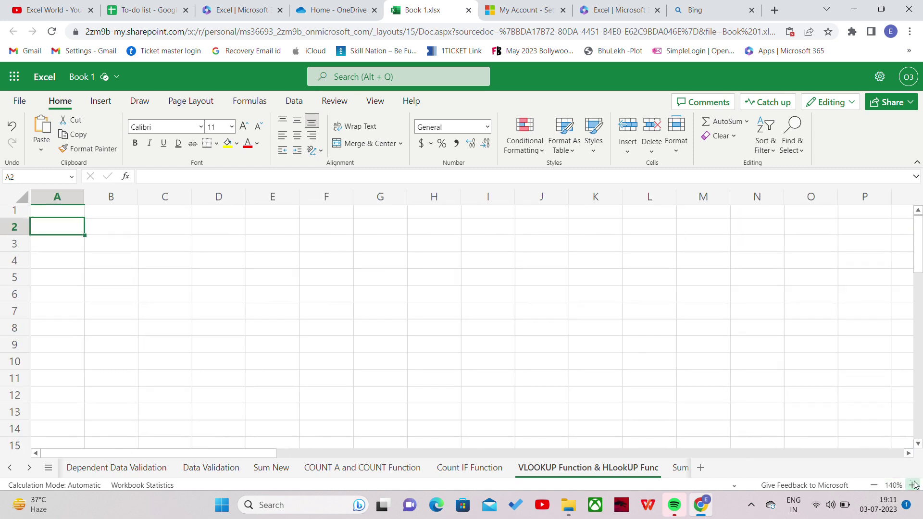
double_click(78, 226)
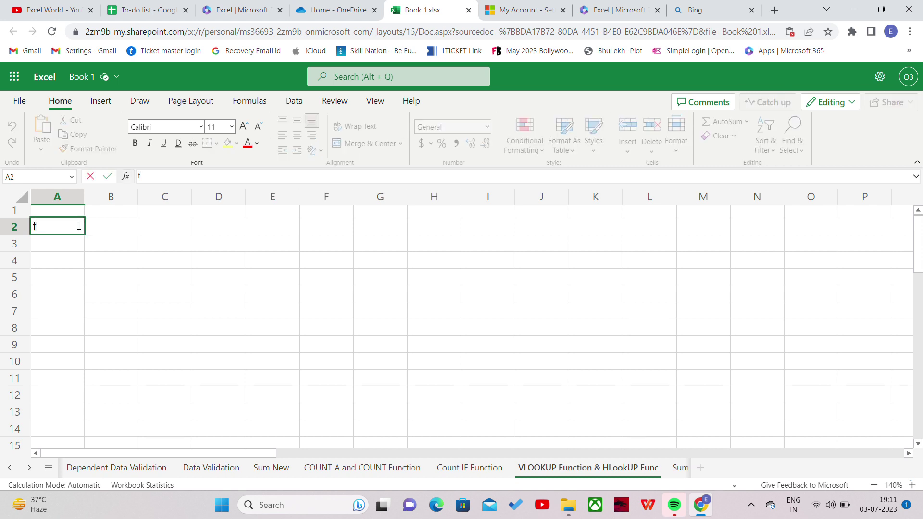
type("Foc")
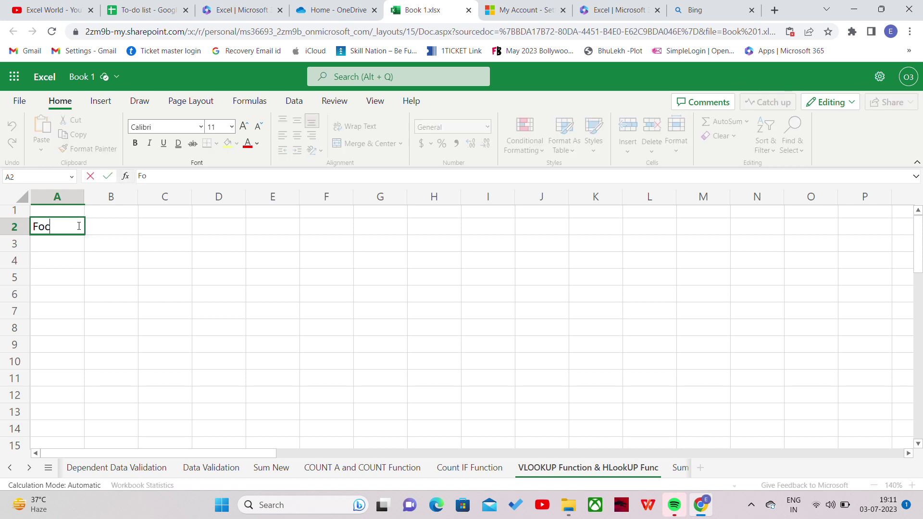
type("us of the Day")
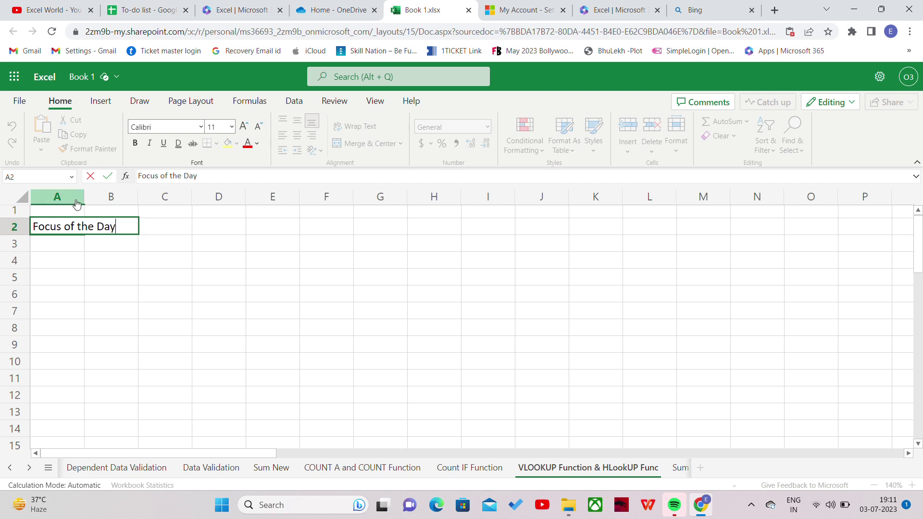
left_click(96, 258)
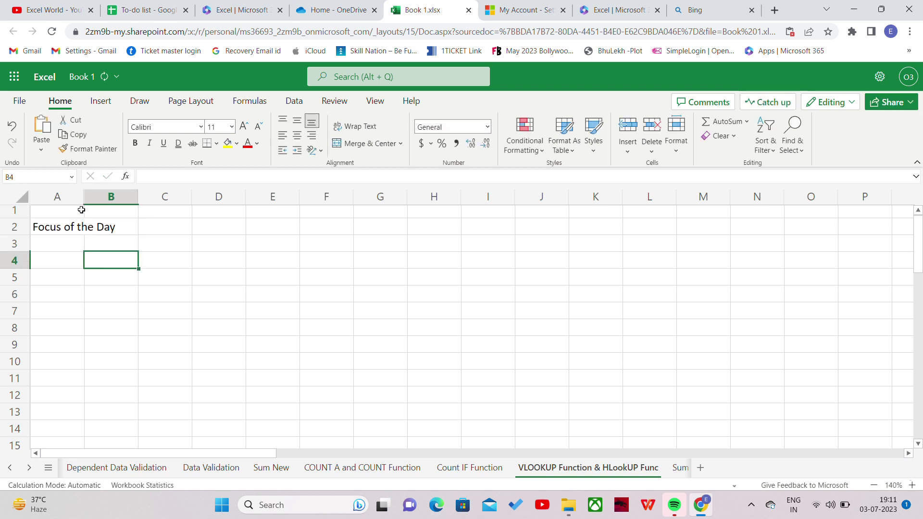
left_click_drag(82, 204, 123, 204)
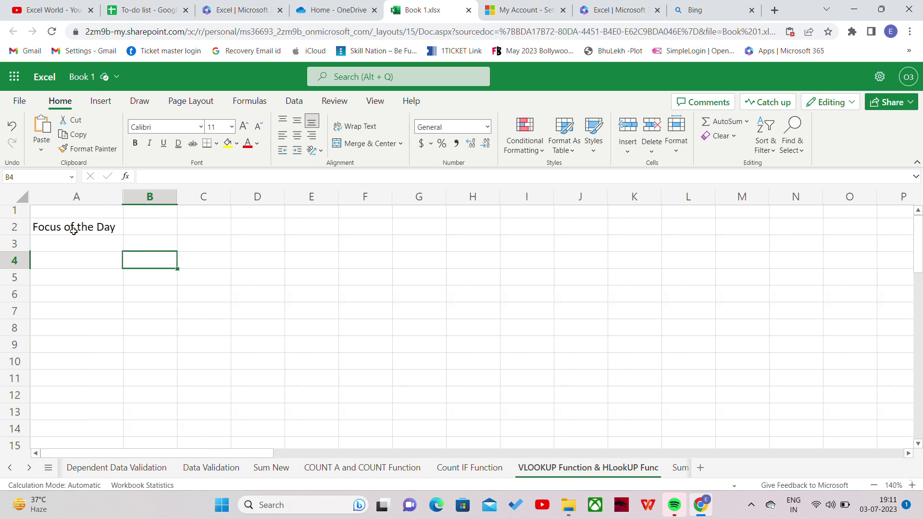
- Enter "VLookup Function" in A3 and "HLookup Function" in A4, then autofit column A's width
left_click(73, 241)
type("V")
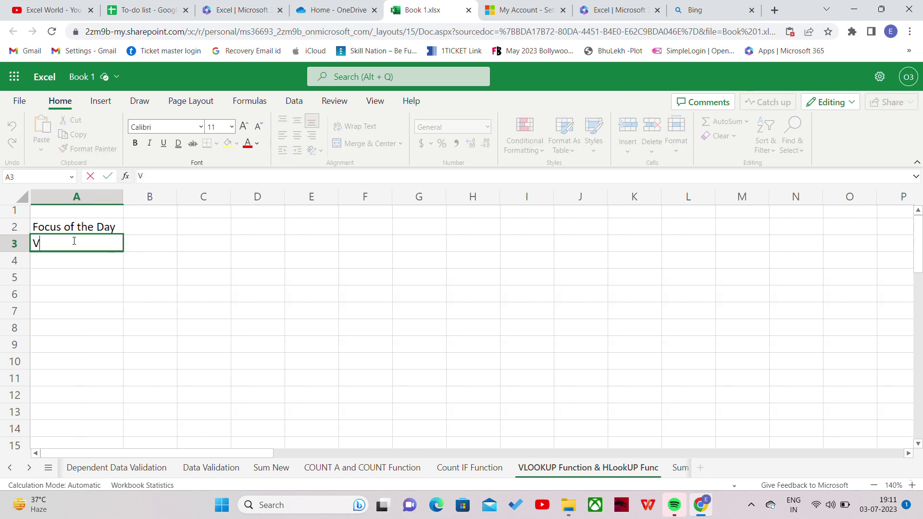
type("Lookup Function")
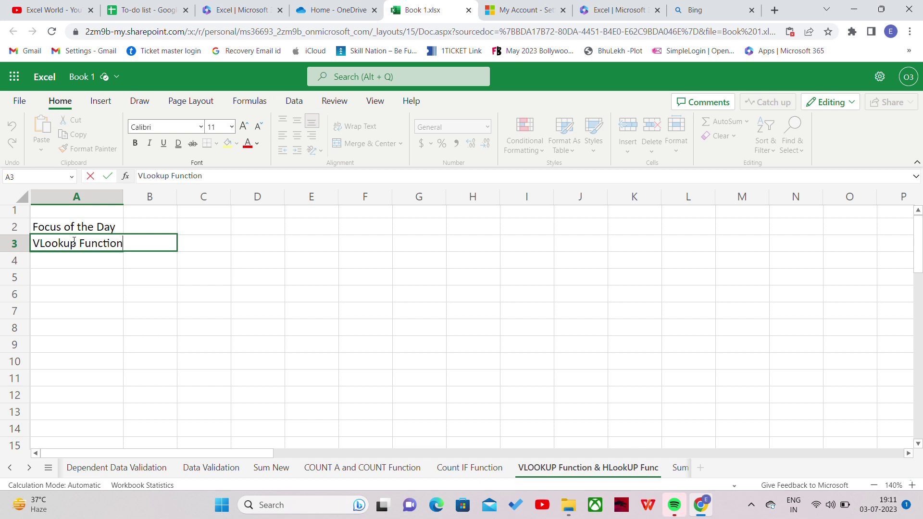
key("Return")
type("H")
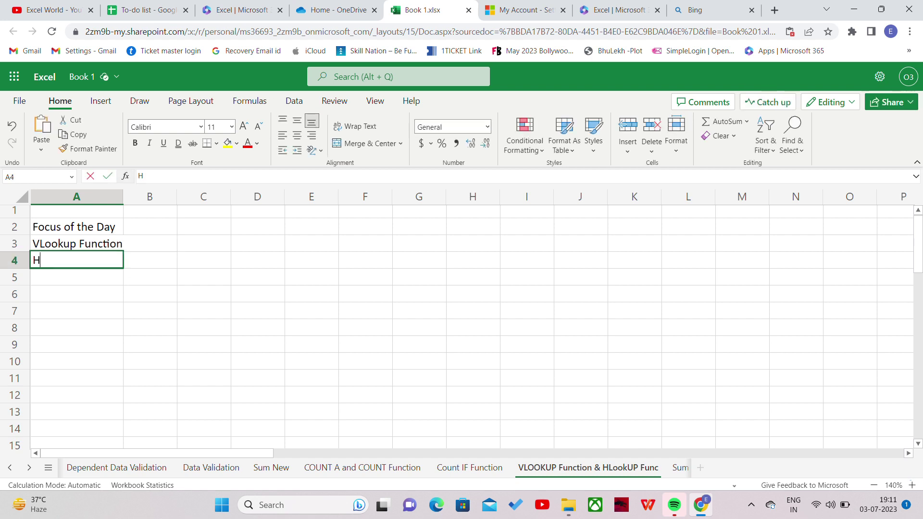
type("L")
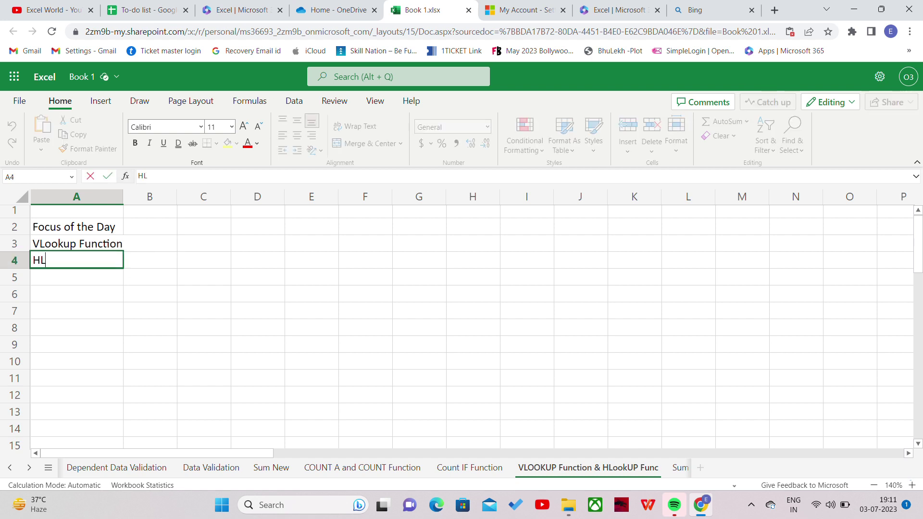
type("ookup Function")
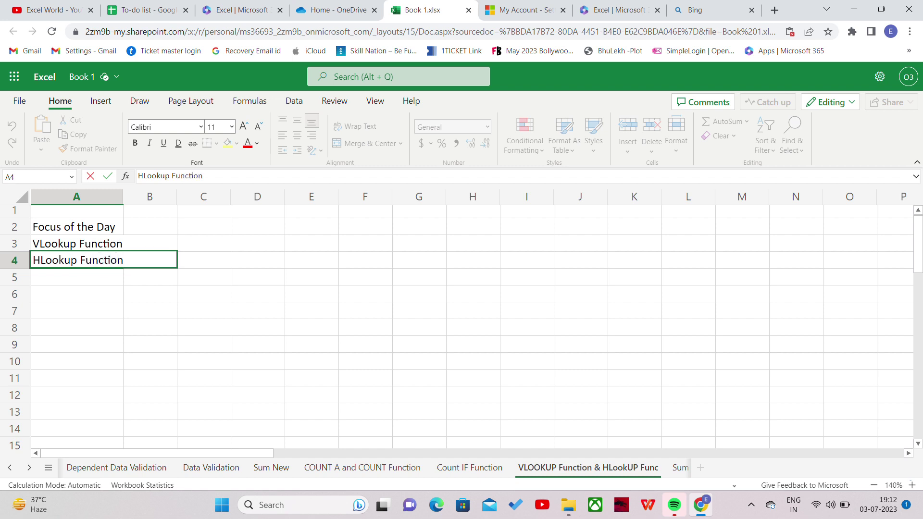
key("Tab")
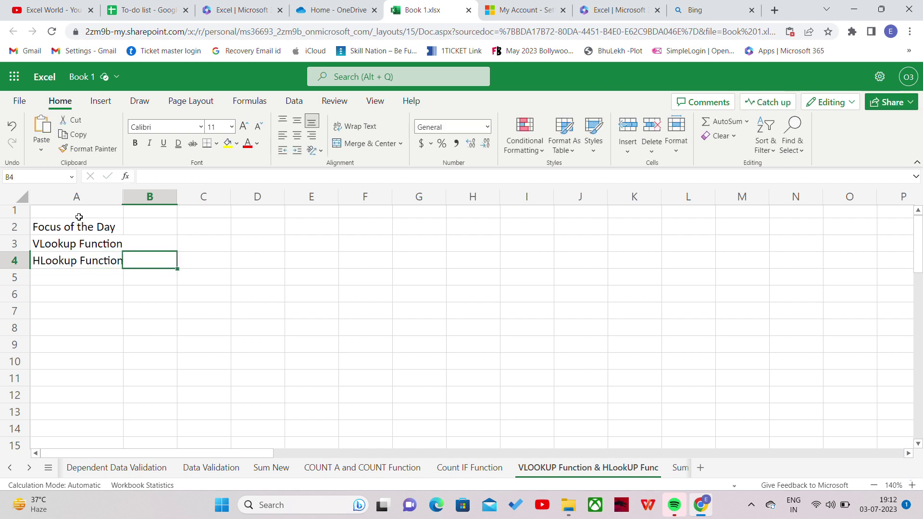
double_click(124, 201)
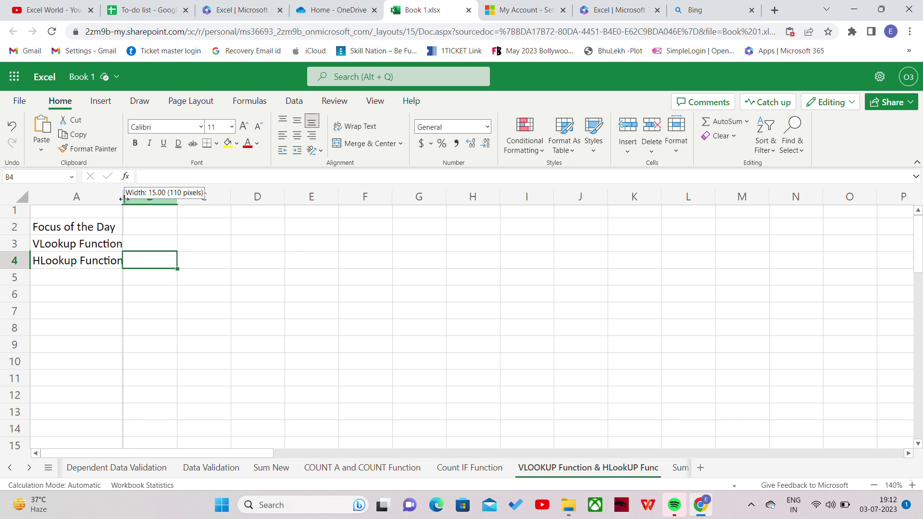
- Write in B3 "This function is very useful when searching any data in large file in reference with another data"
left_click(149, 243)
type("T")
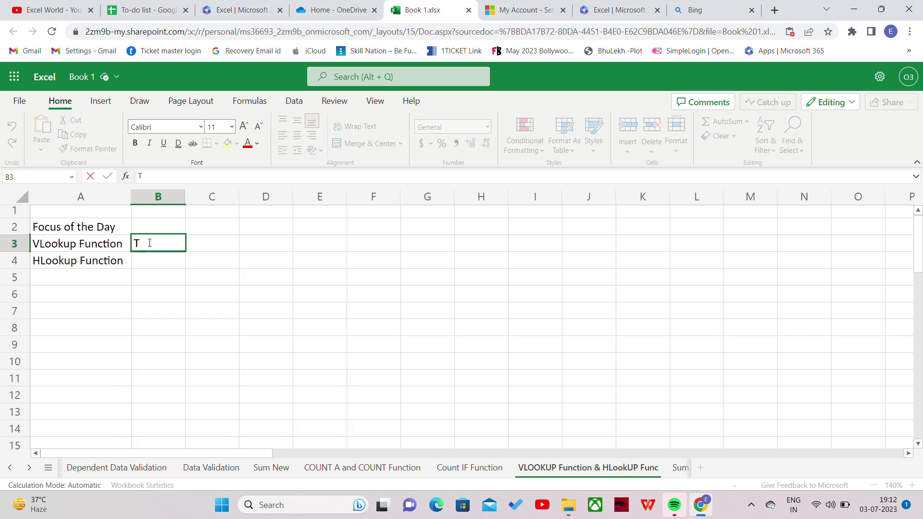
type("his functi")
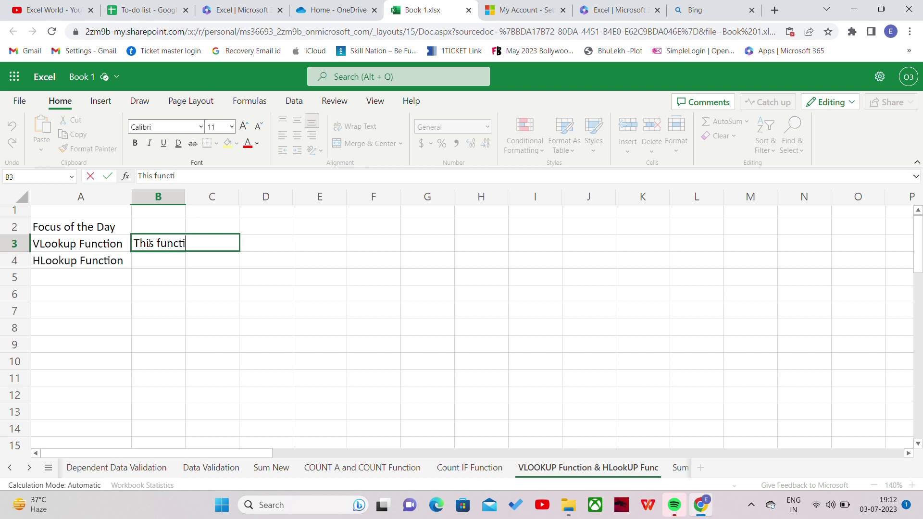
type("on is very useful")
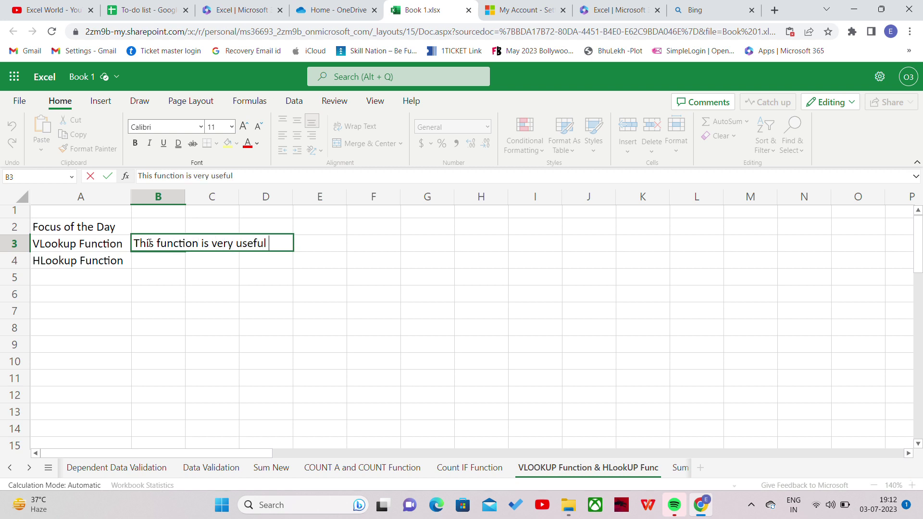
type(" when y")
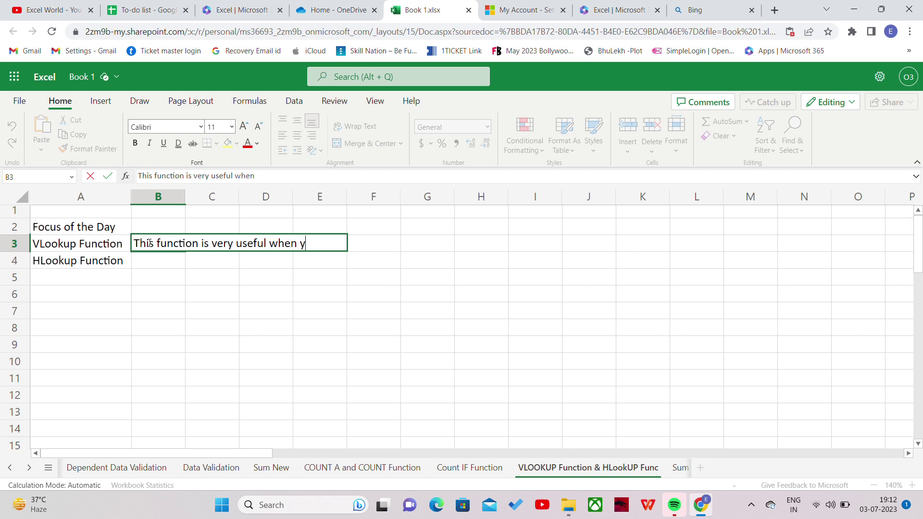
key("BackSpace")
type("searching any data i")
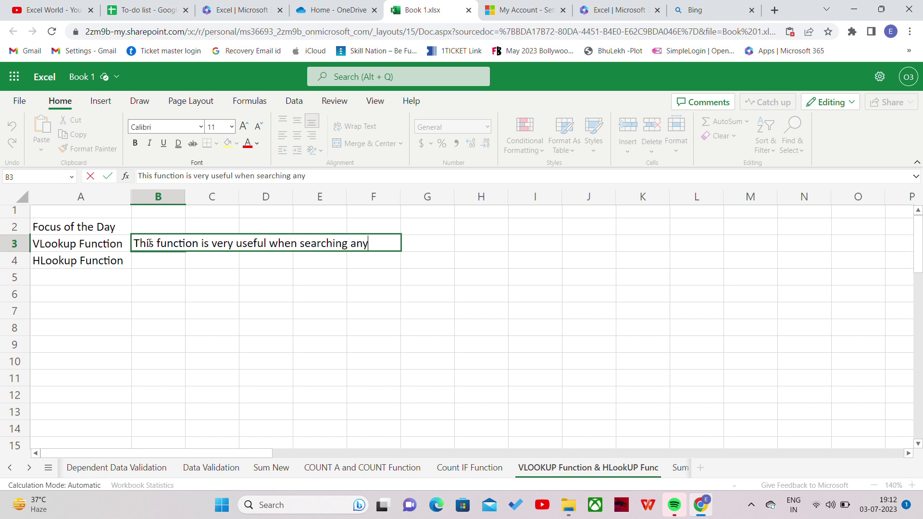
type("n fi")
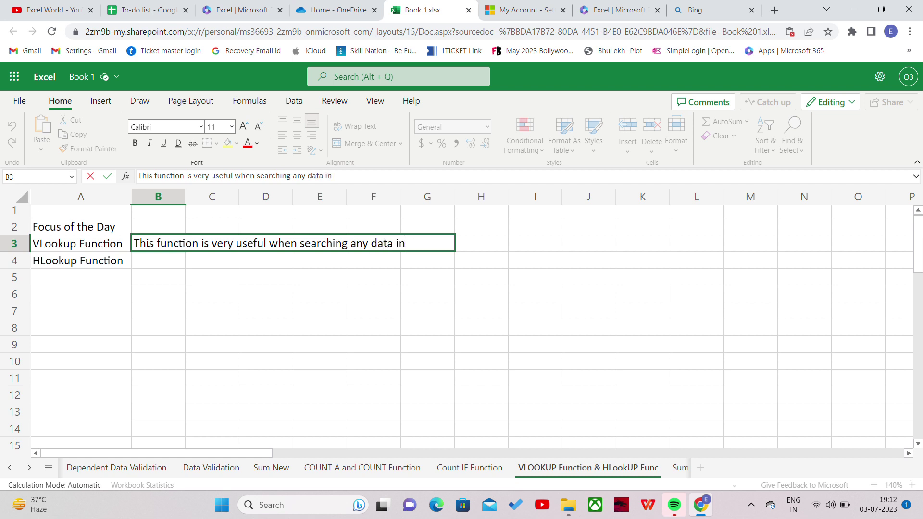
key("BackSpace")
key("BackSpace")
type("large file i")
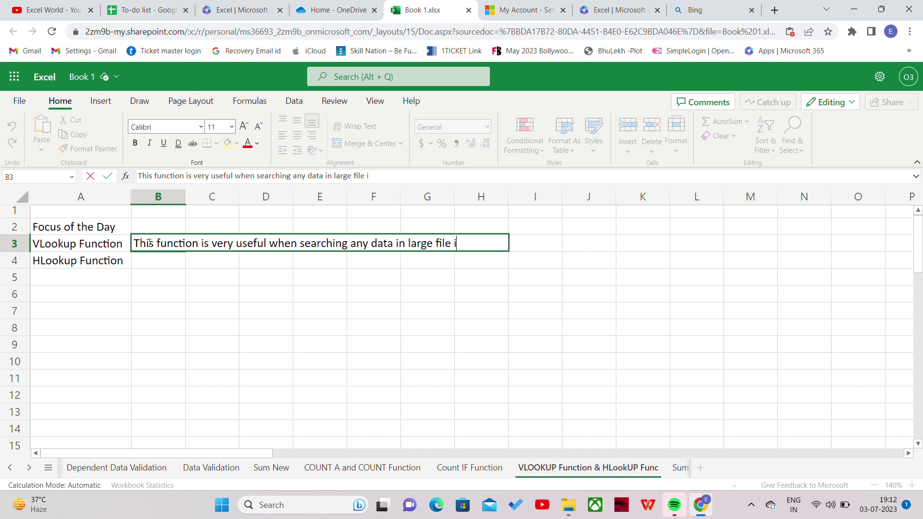
type("n reference ")
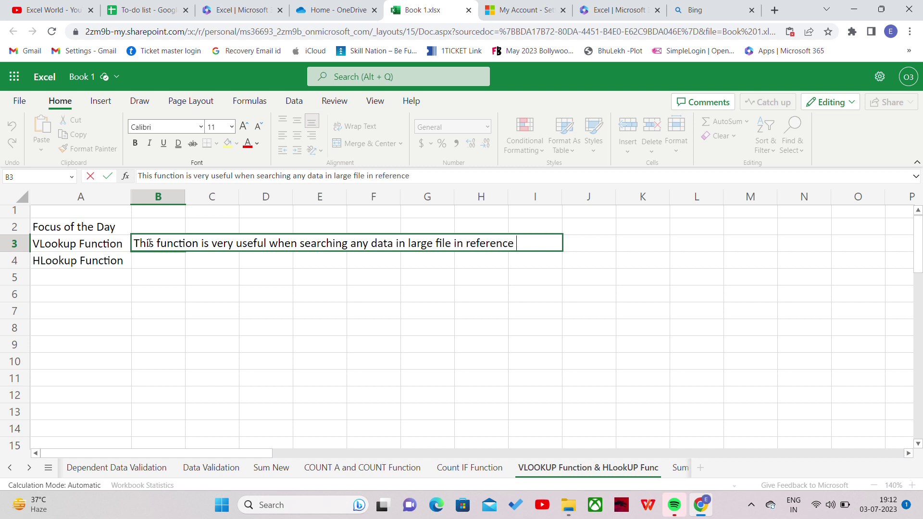
type("with another data")
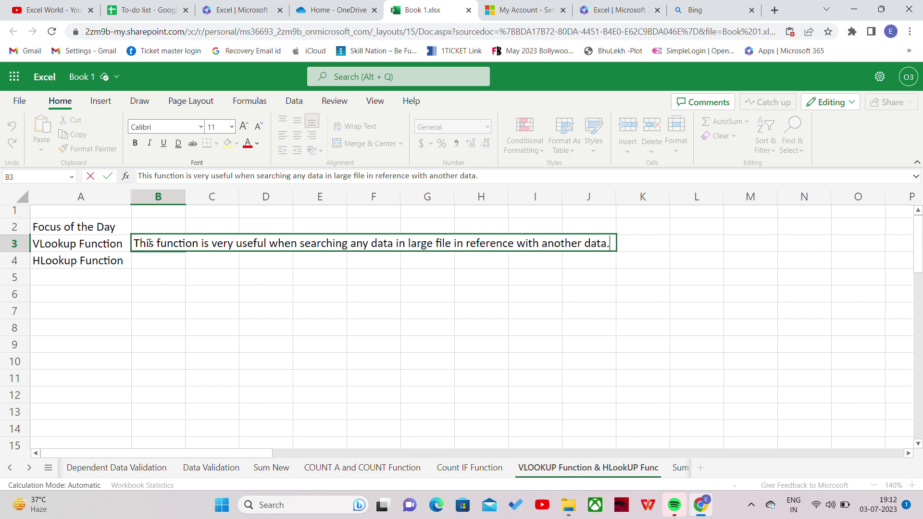
- Continue the B3 description with the sentence "Its application helps us saving ample time"
type(". Its")
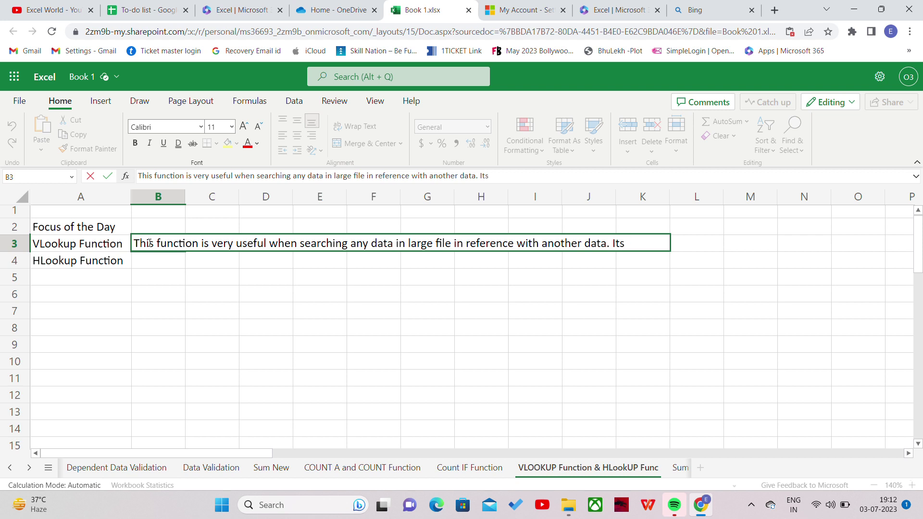
type(" application helps ")
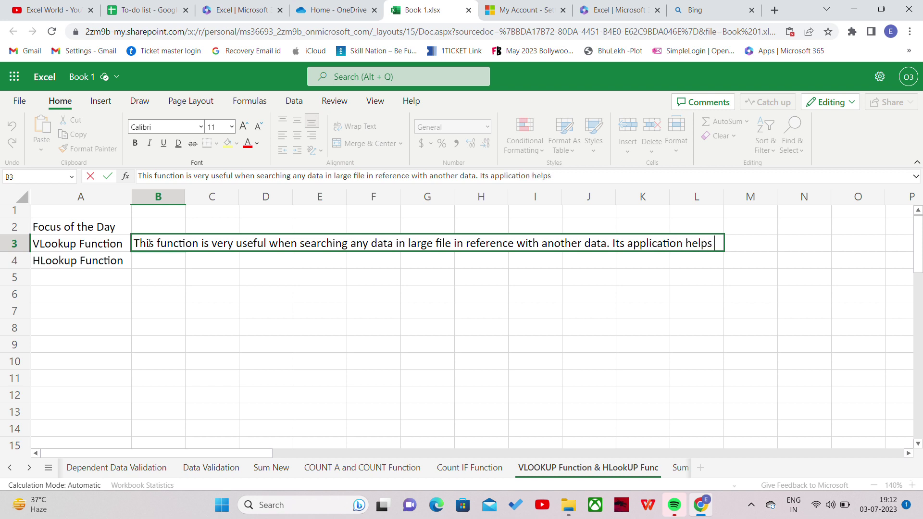
type("us")
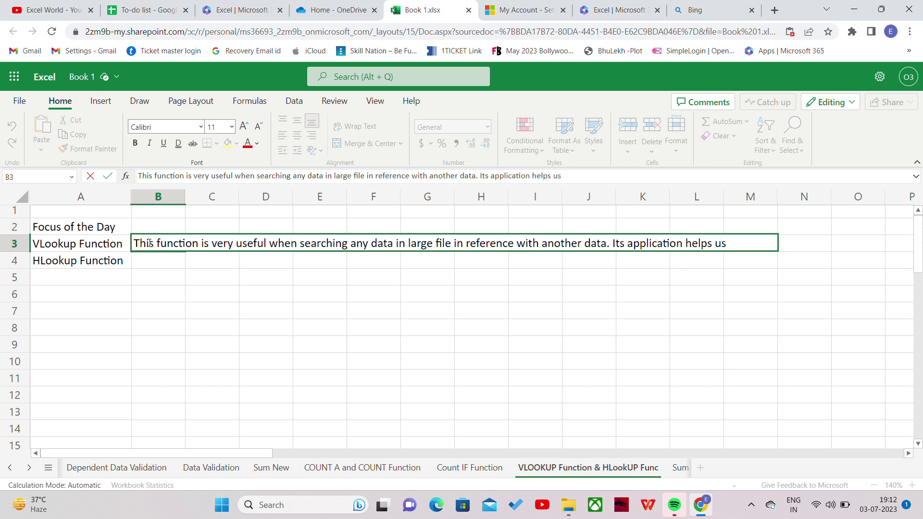
type(" save")
key("BackSpace")
key("BackSpace")
key("BackSpace")
type("aving ample")
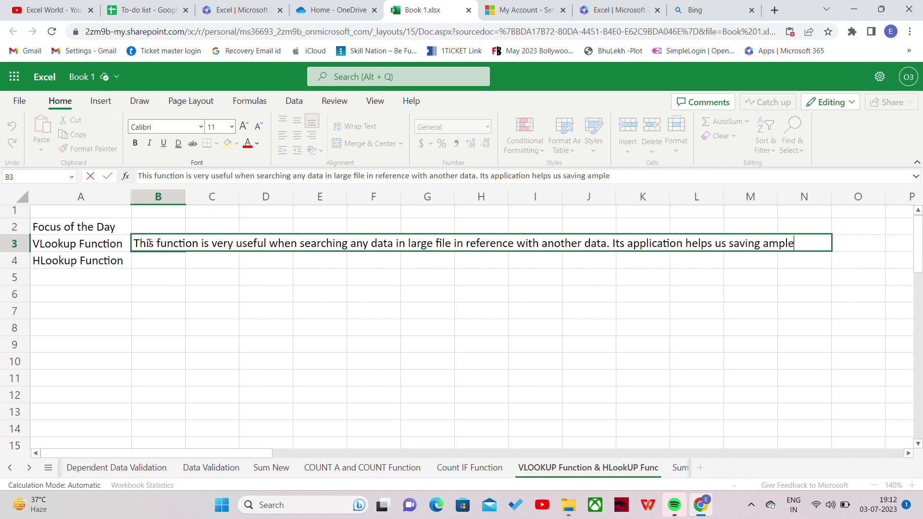
type(" time .")
key("BackSpace")
- Finish the B3 description with the sentence "It is applied on vertical data only." and commit the cell
type(". It is app")
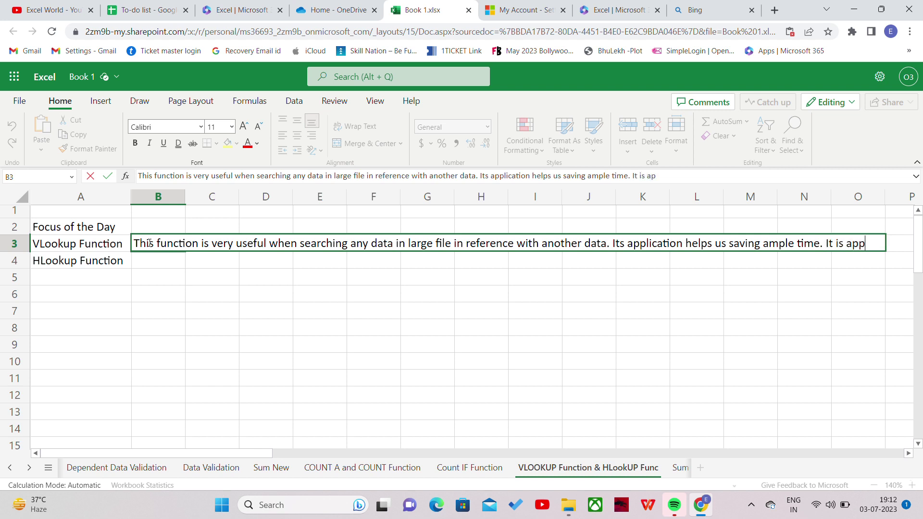
type("lied on ")
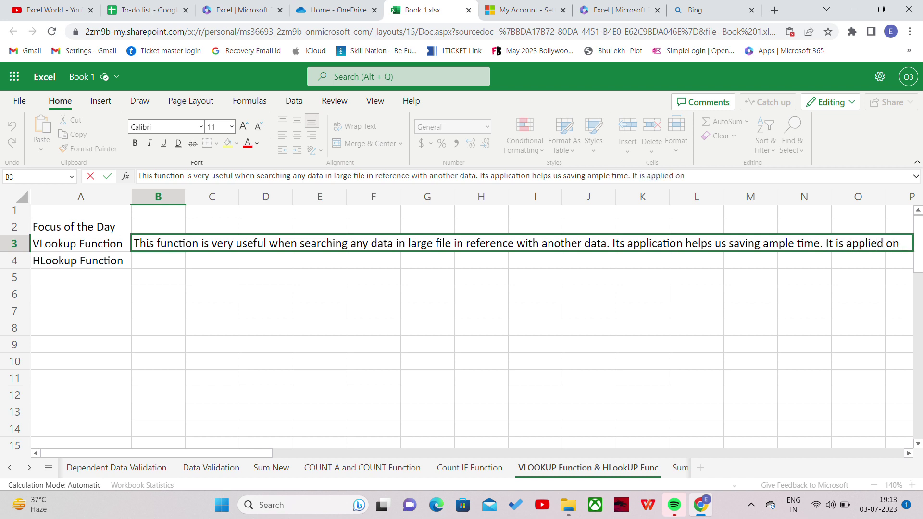
type("vertical data")
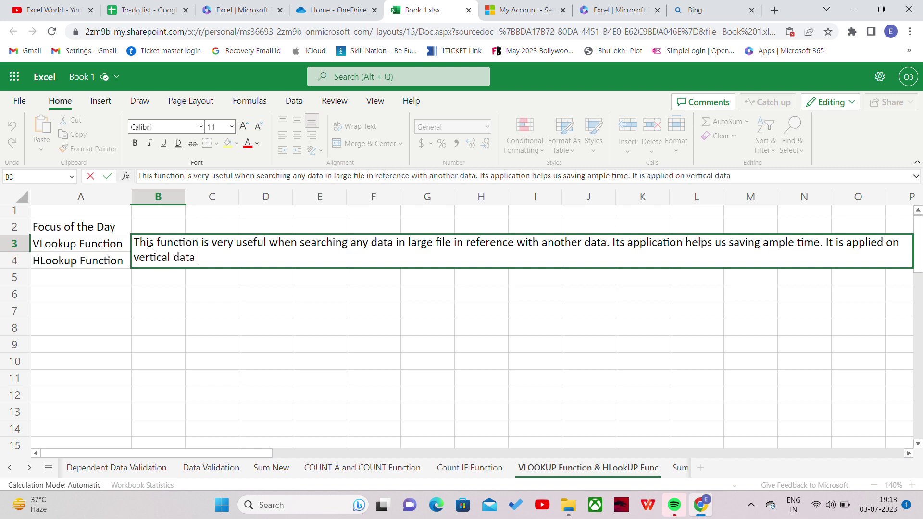
type(" only.")
left_click(146, 298)
- Merge and center the range B3:Q4 holding the VLookup description and turn on text wrapping for it
left_click(167, 245)
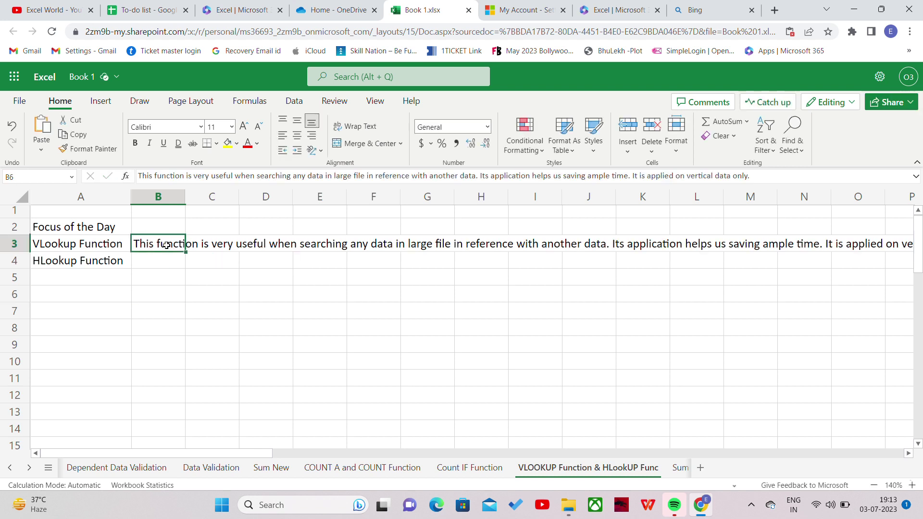
left_click_drag(167, 245, 697, 263)
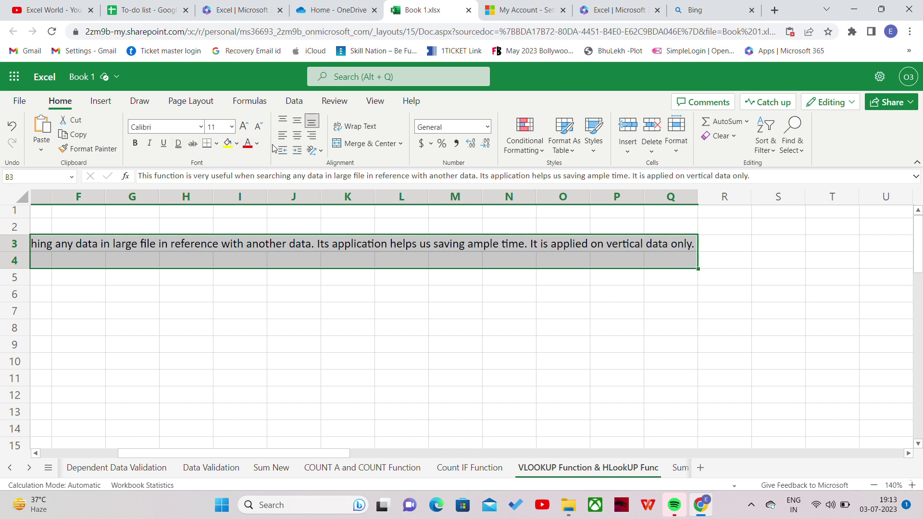
left_click(348, 143)
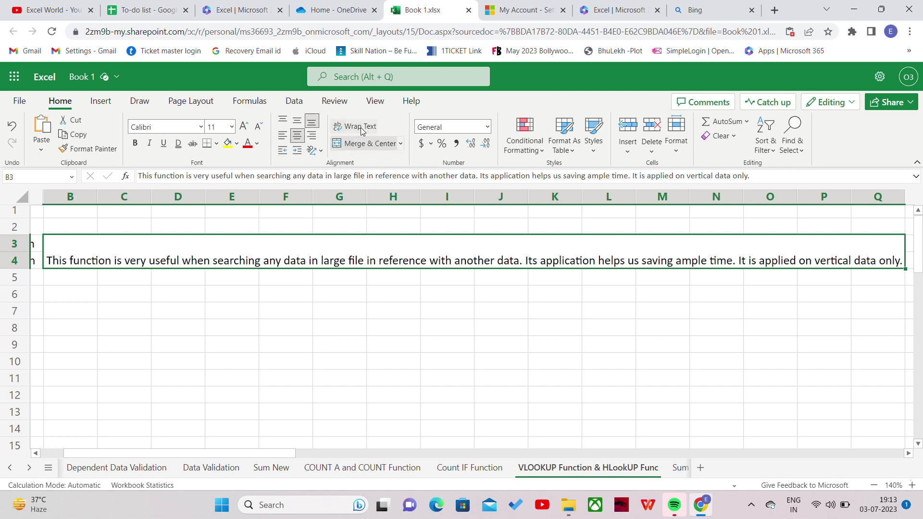
left_click(361, 131)
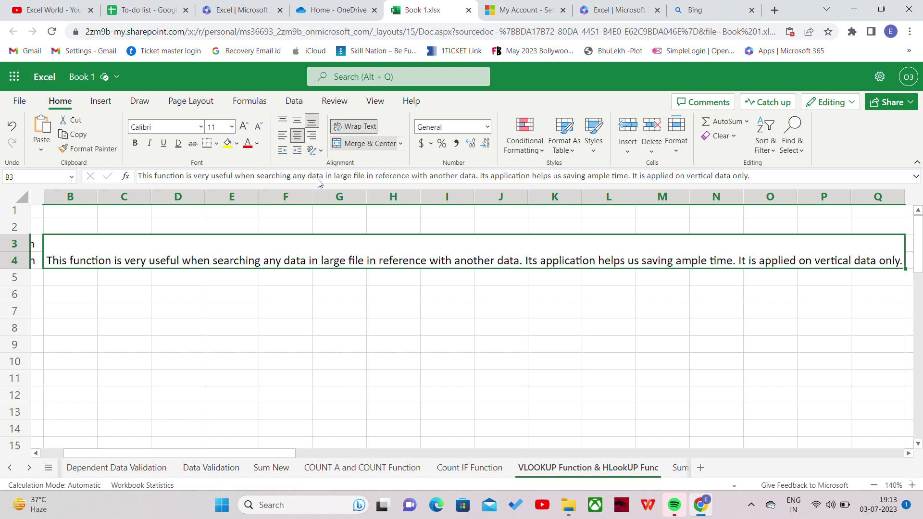
- Clear the HLookup Function and VLookup Function labels from cells A4 and A3
left_click(275, 337)
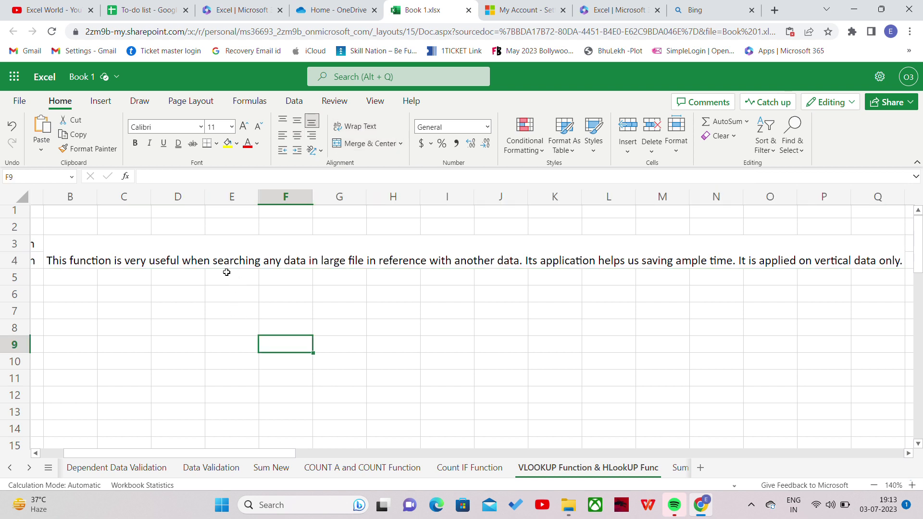
left_click(226, 272)
key("Left")
key("Left")
key("Left")
key("Left")
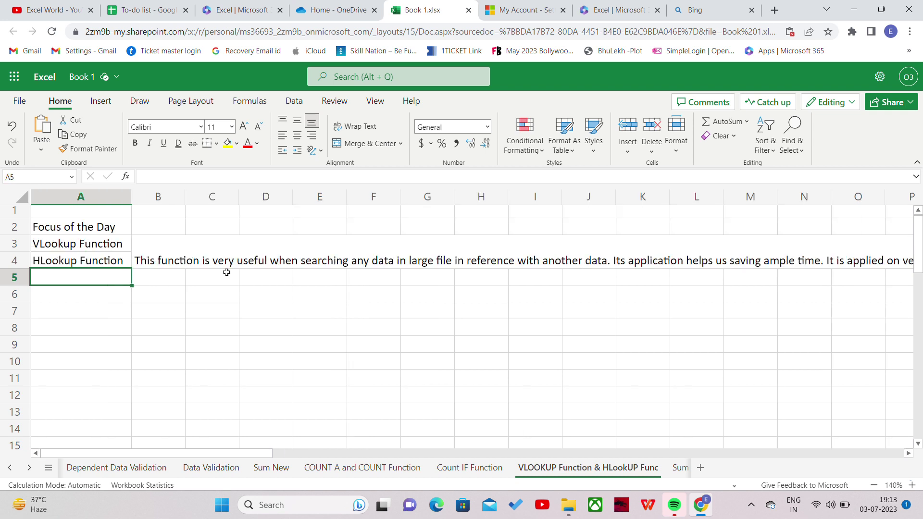
key("Up")
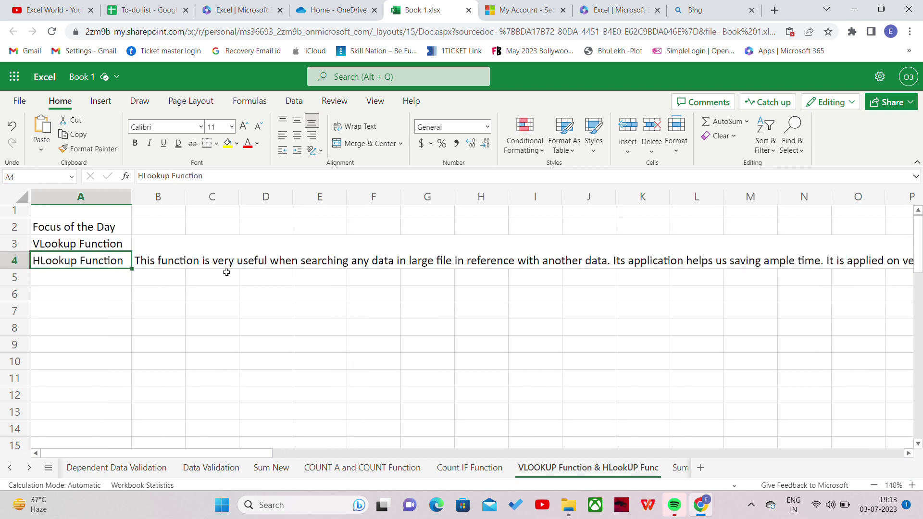
key("BackSpace")
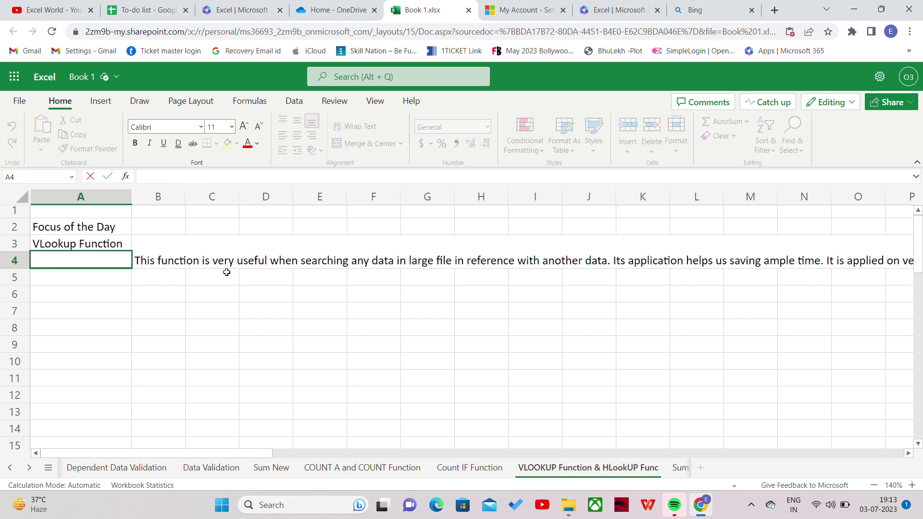
key("Return")
key("Return")
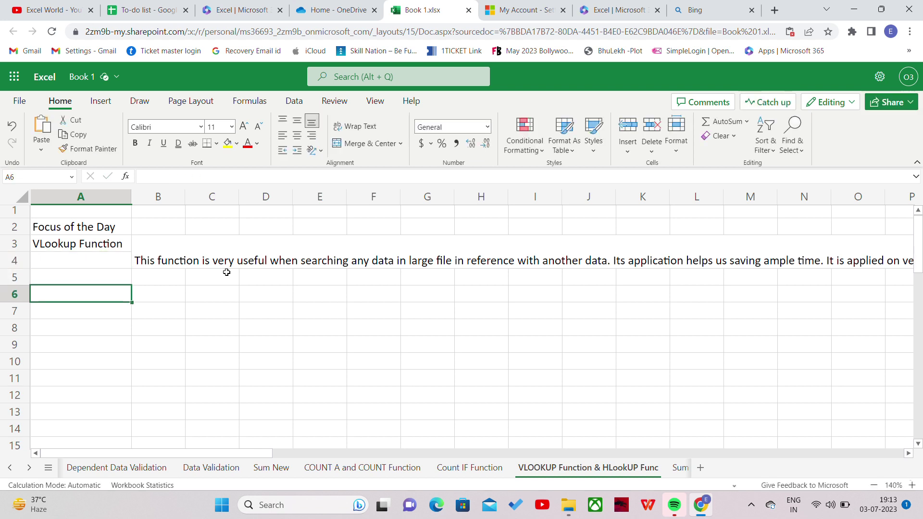
key("Up")
key("Up")
key("Up")
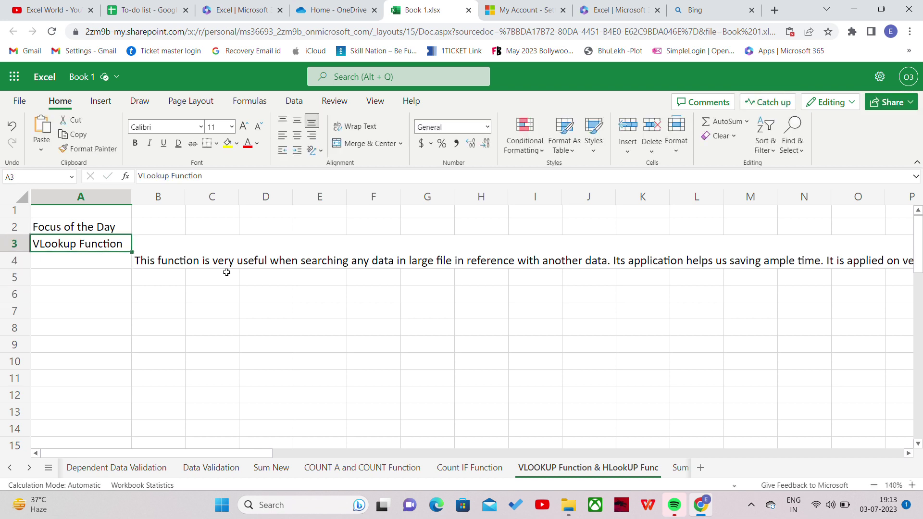
key("Delete")
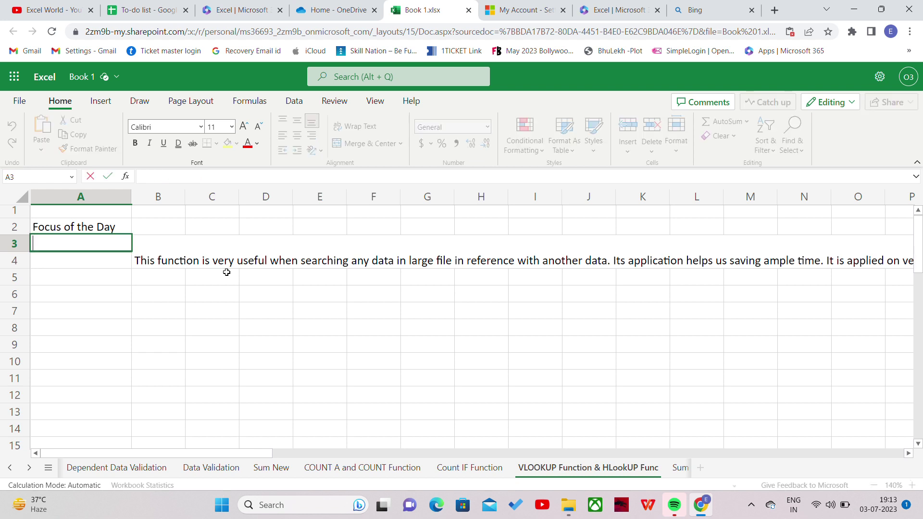
- Enter the label "VLookup Function" in A4, beside the merged description
key("Down")
type("VL")
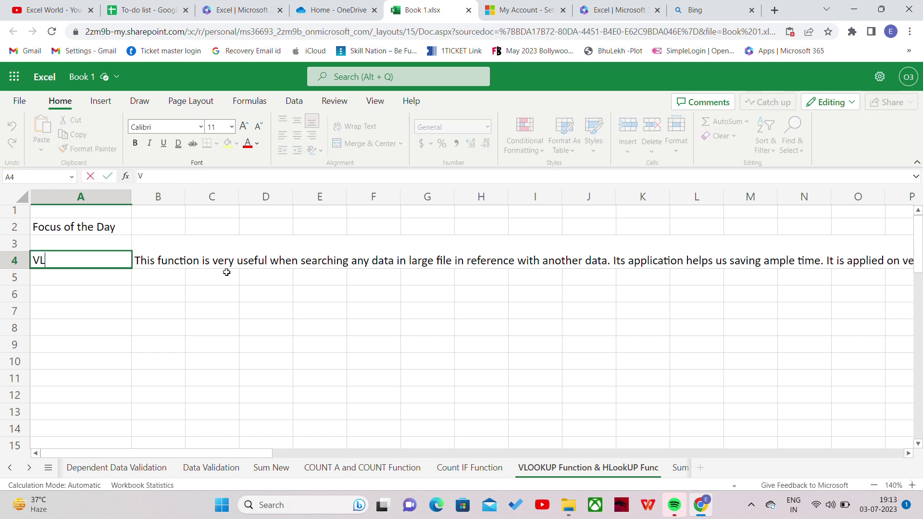
type("ookup Function")
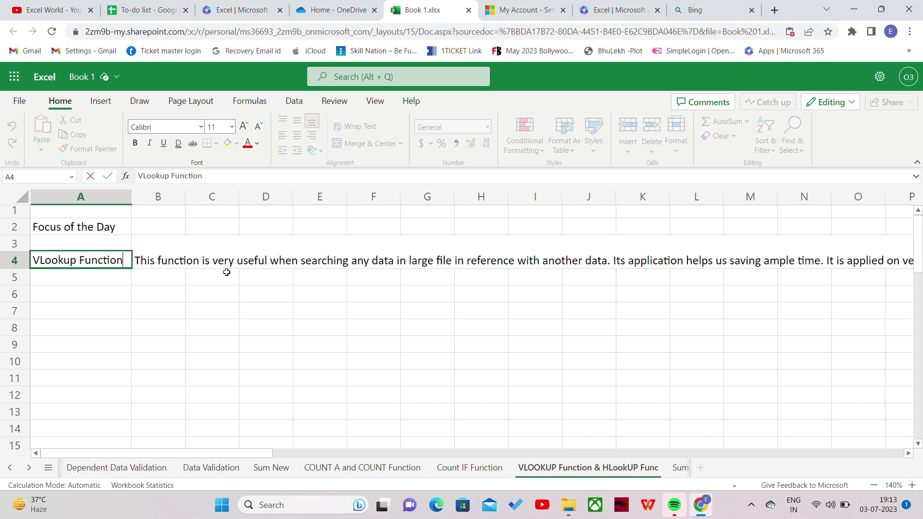
key("Return")
key("Return")
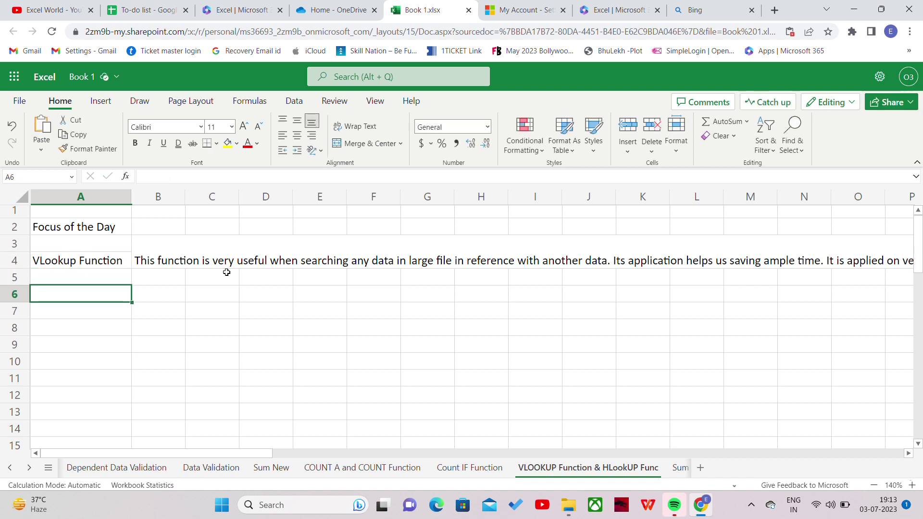
- Enter the label "HLookup Function" in A5, directly below the VLookup label
key("Up")
type("H")
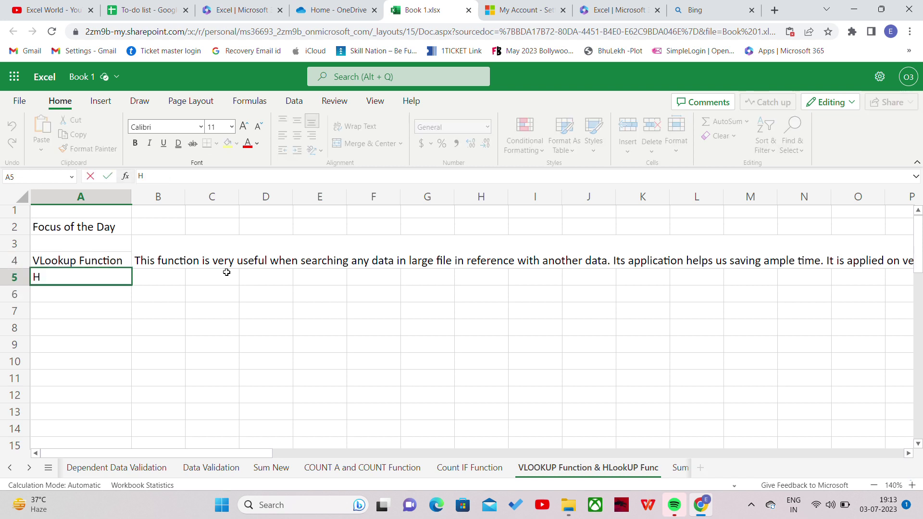
type("Lookup Function")
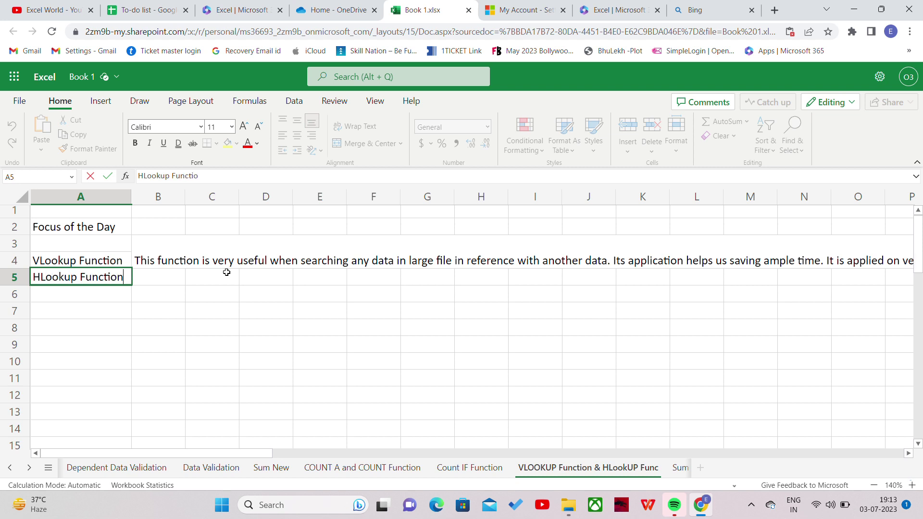
key("Tab")
- Write the HLookup description in B5: "This function is simillar as VLookup but applied on horizontal Data only"
type("T")
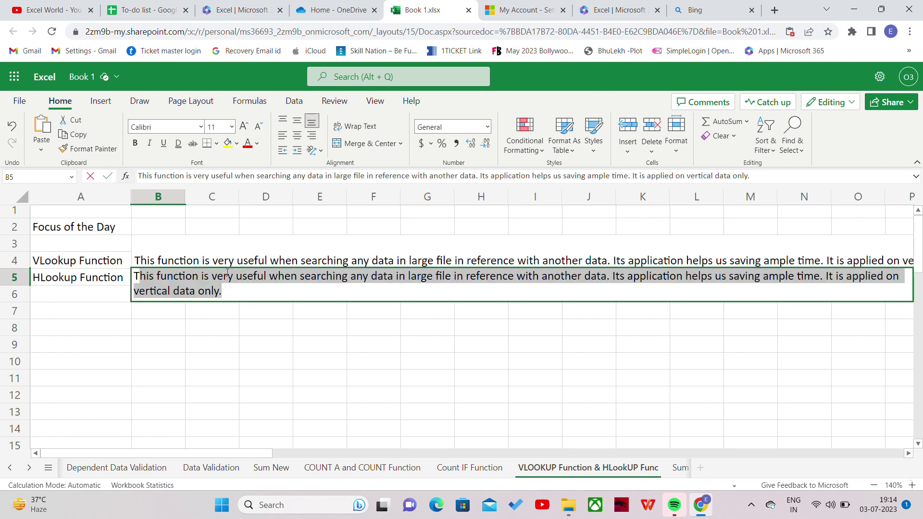
type("his function i")
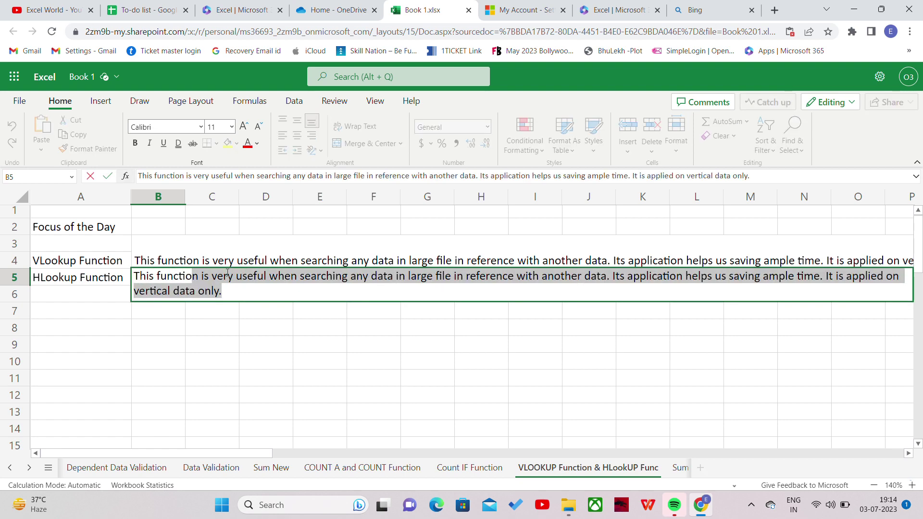
type("s sim")
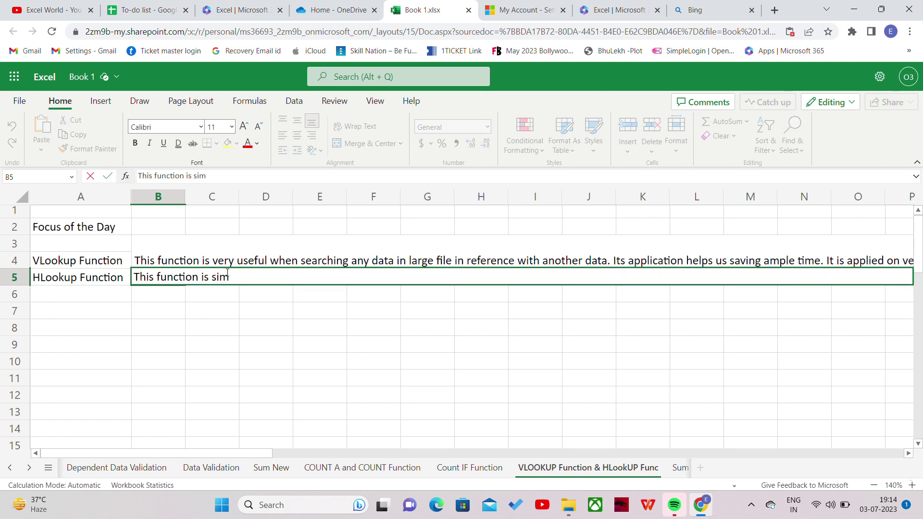
type("illar as VLookup ")
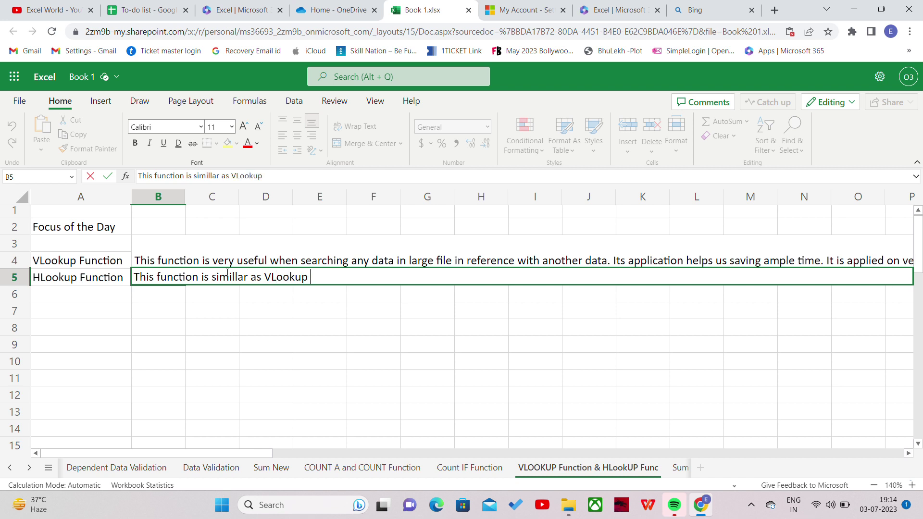
type("but applied")
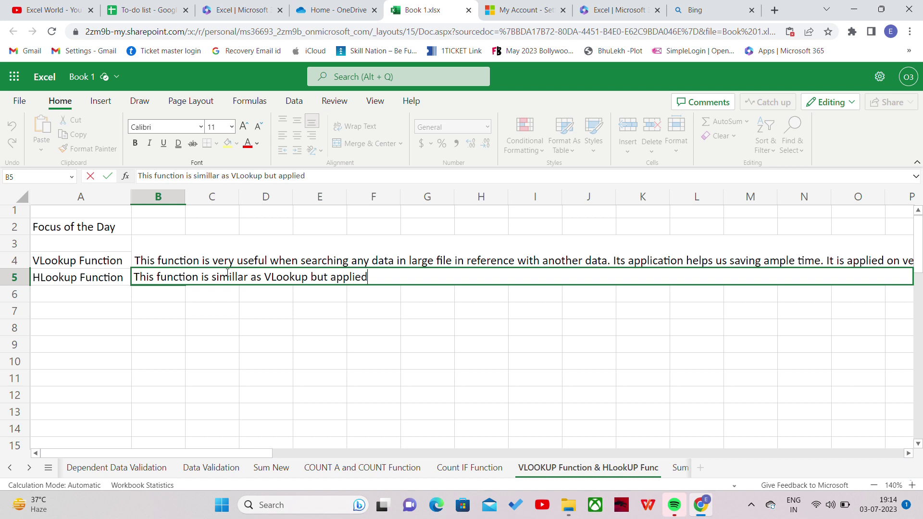
type(" on horizontal D")
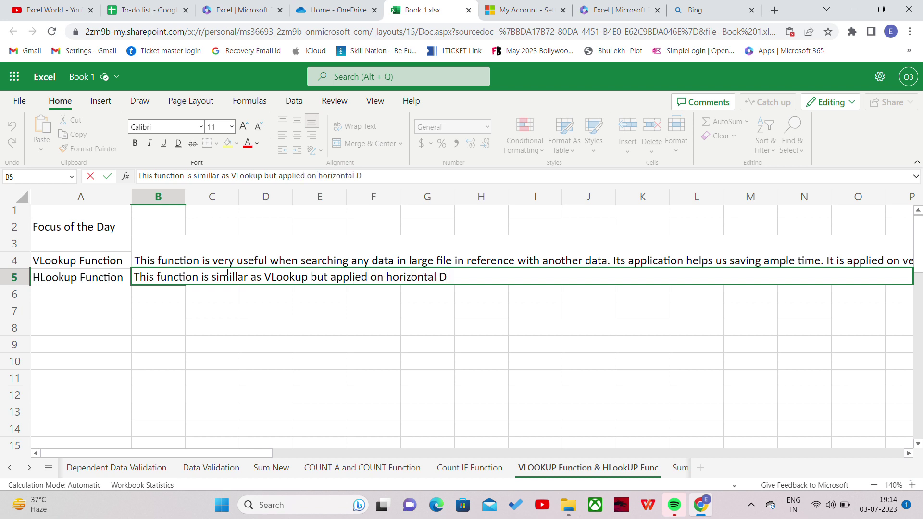
type("ata only")
left_click(200, 404)
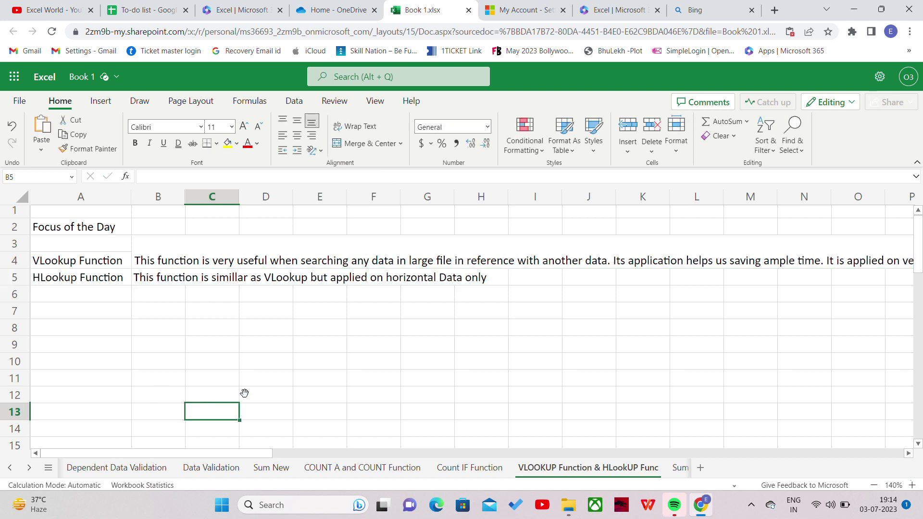
- Fill the VLookup Function and HLookup Function label cells A4:A5 with yellow
left_click(874, 485)
left_click(873, 485)
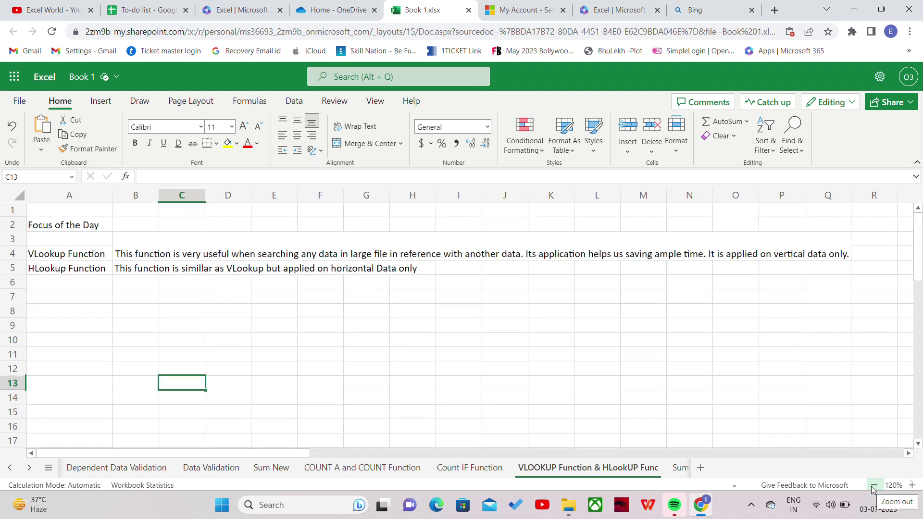
left_click(912, 484)
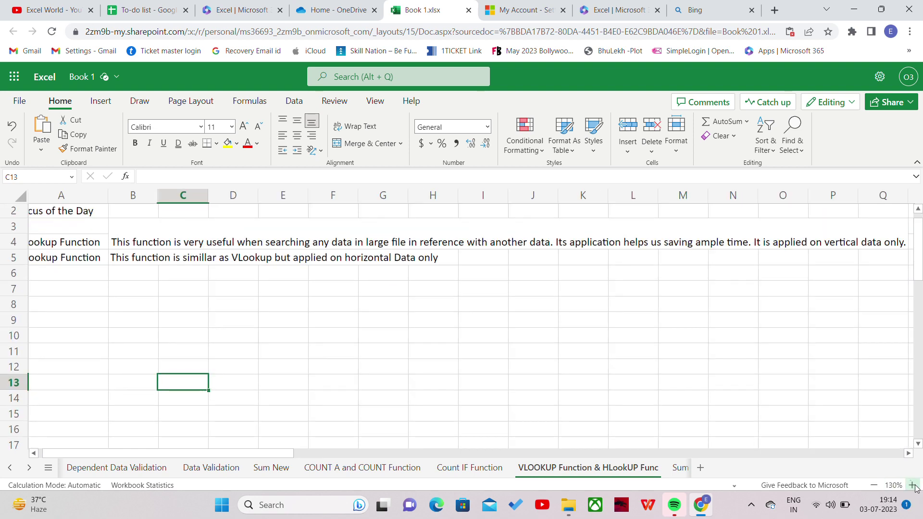
left_click(440, 361)
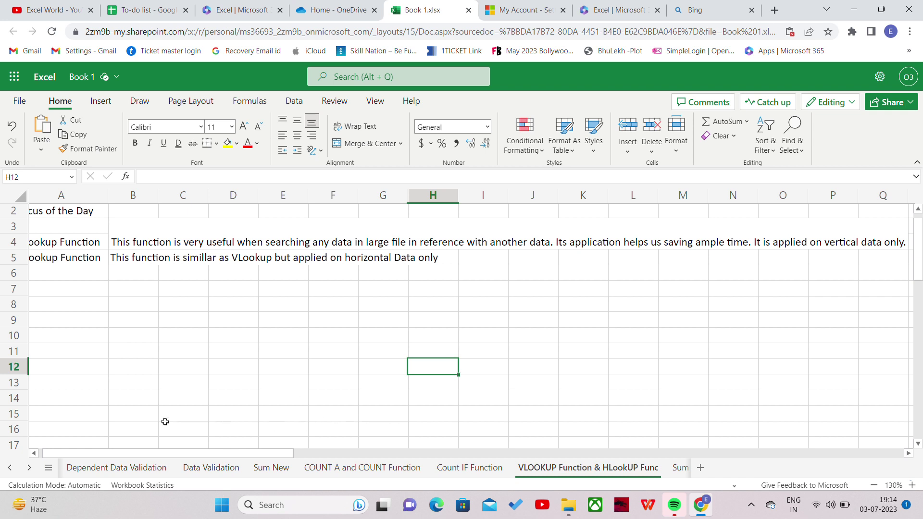
scroll(50, 456, "left", 1)
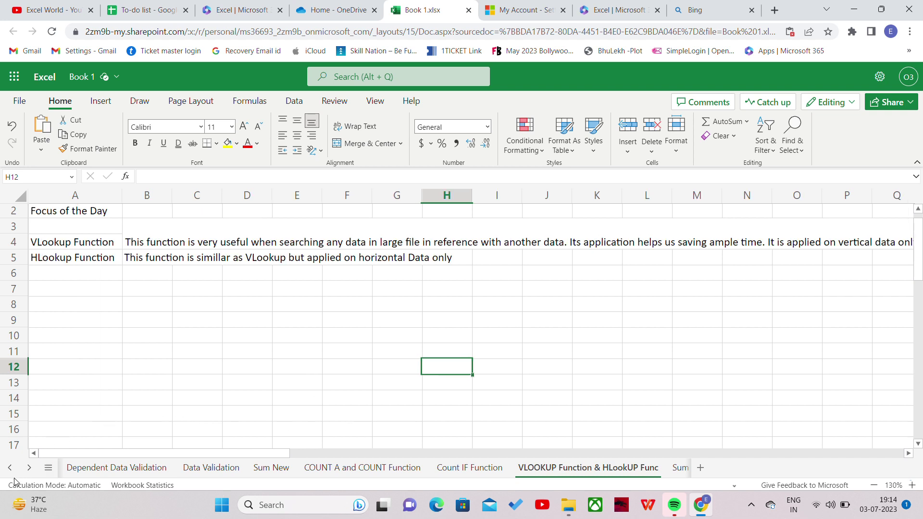
left_click(71, 243)
mouse_move(72, 243)
left_mouse_down()
mouse_move(68, 269)
mouse_move(67, 260)
left_mouse_up()
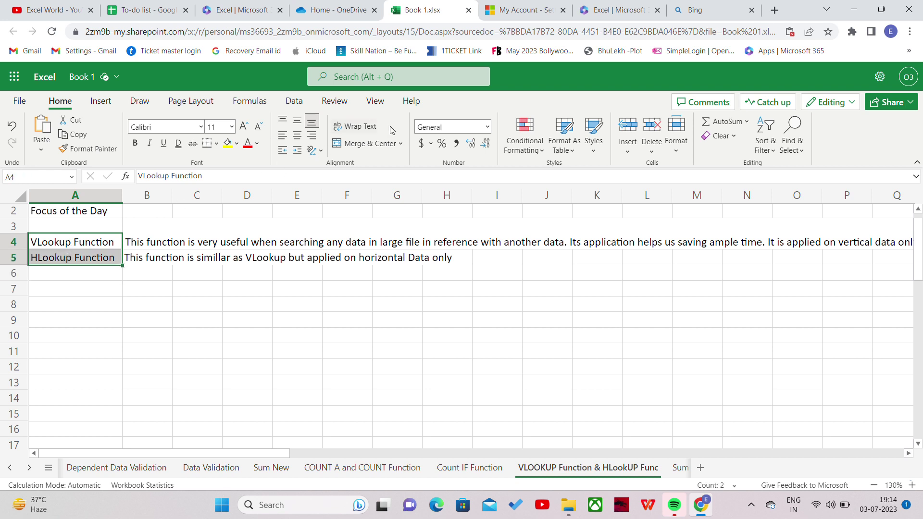
left_click(227, 144)
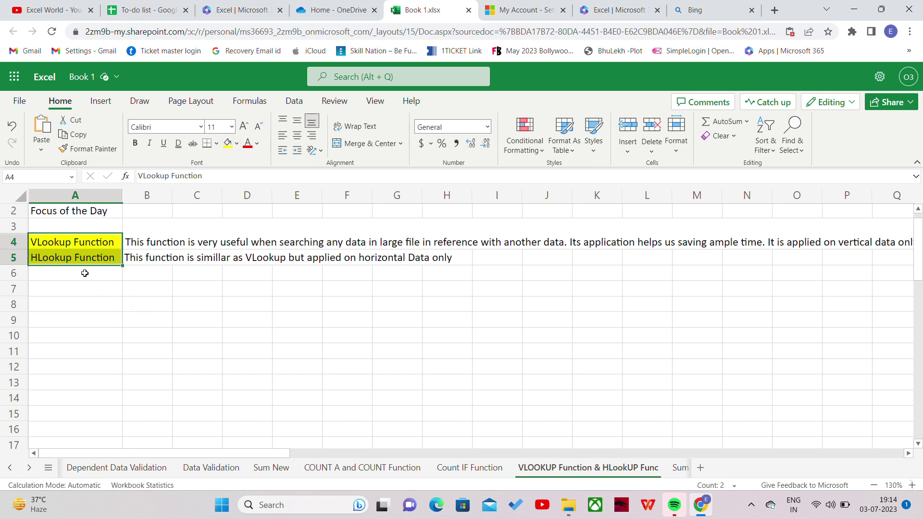
- Write the line "Now we will learn its application on day to day life" in A7
left_click(85, 290)
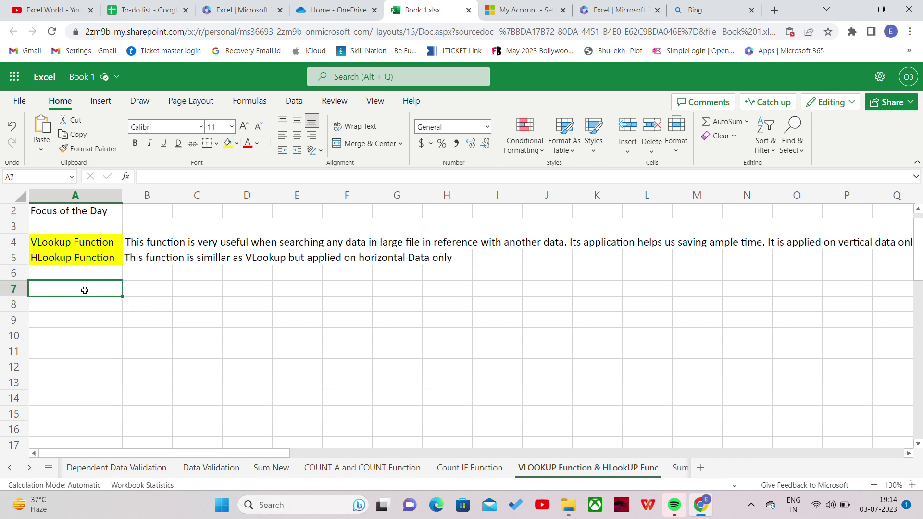
type("N")
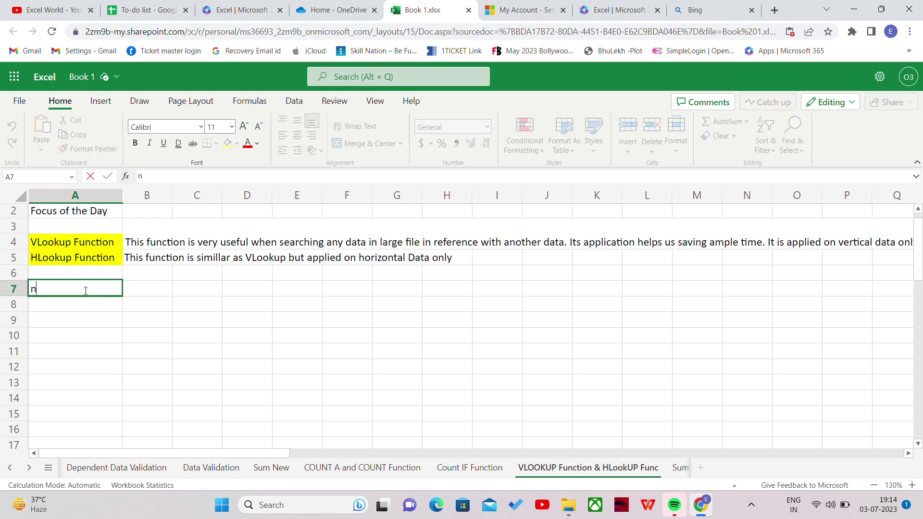
type("ow ")
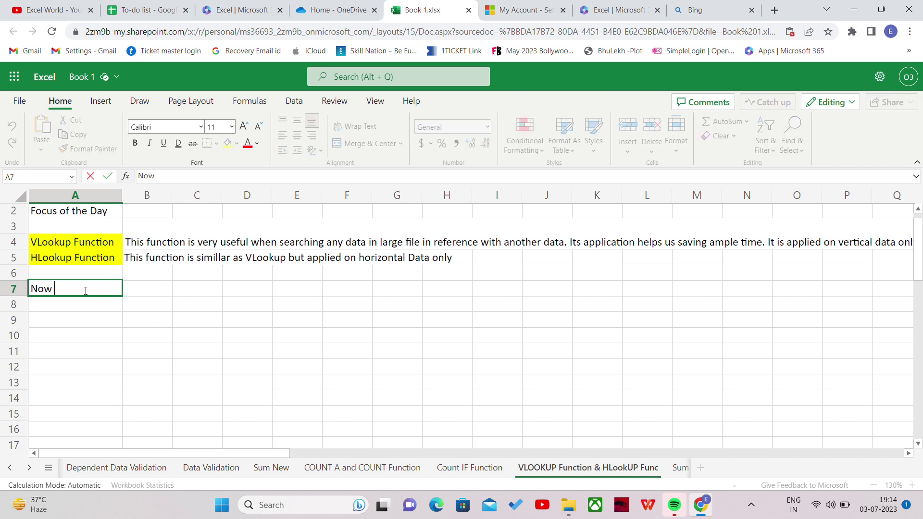
type("we will learn its a")
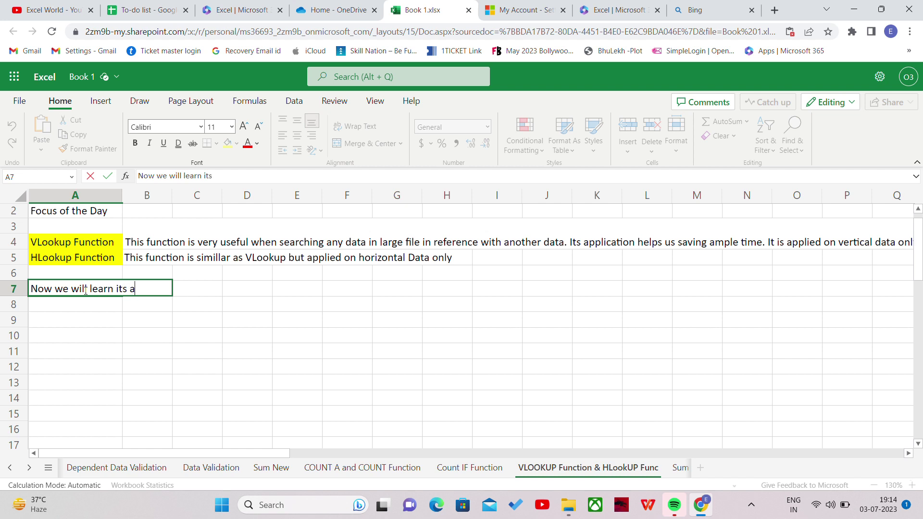
type("pplication ")
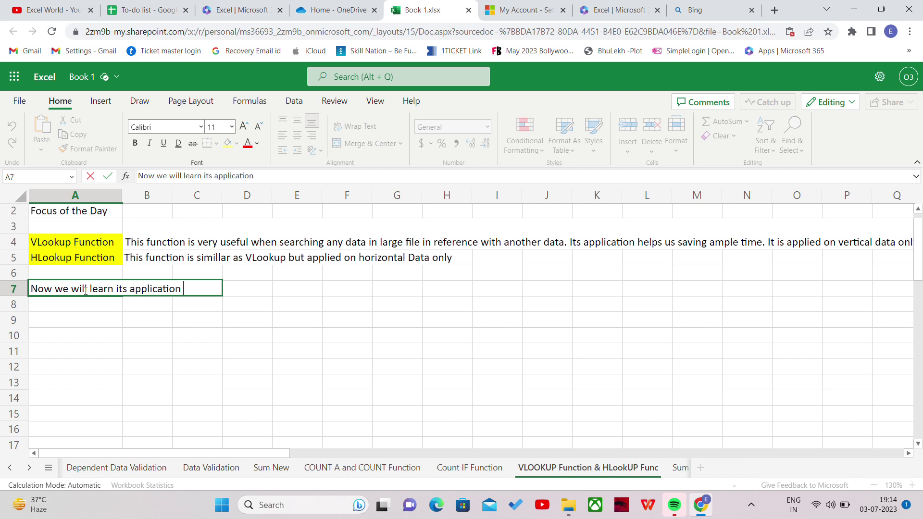
type("on day to d")
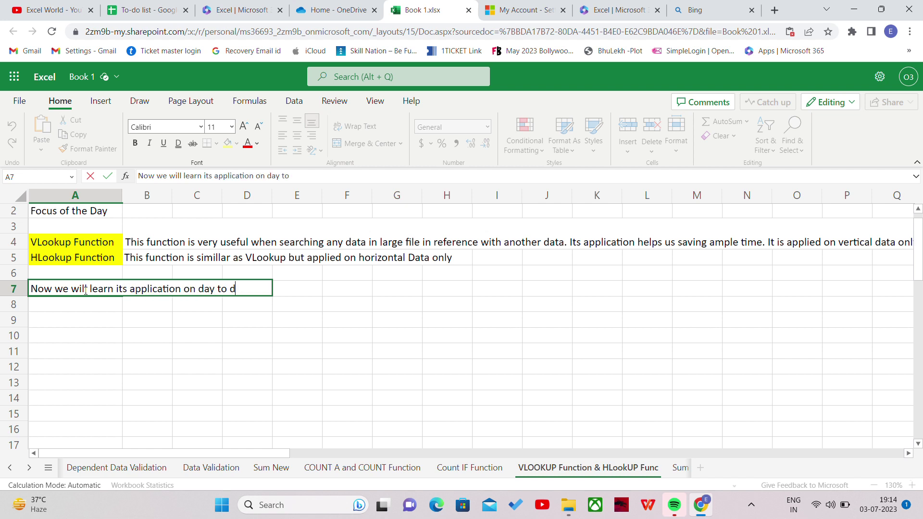
type("ay life")
key("Return")
key("Return")
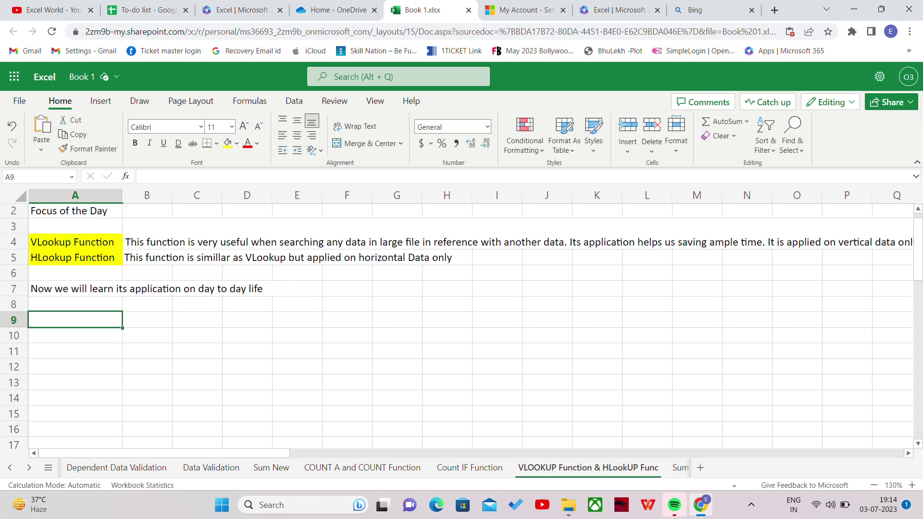
- Start a sample data column with the header "Name" in A9 and the first person's name in A10
type("Name")
key("Return")
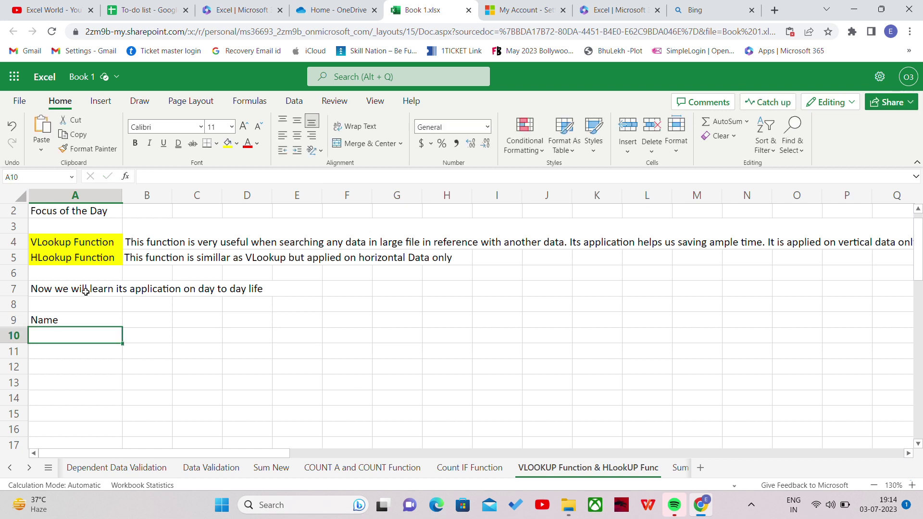
type("Ravi")
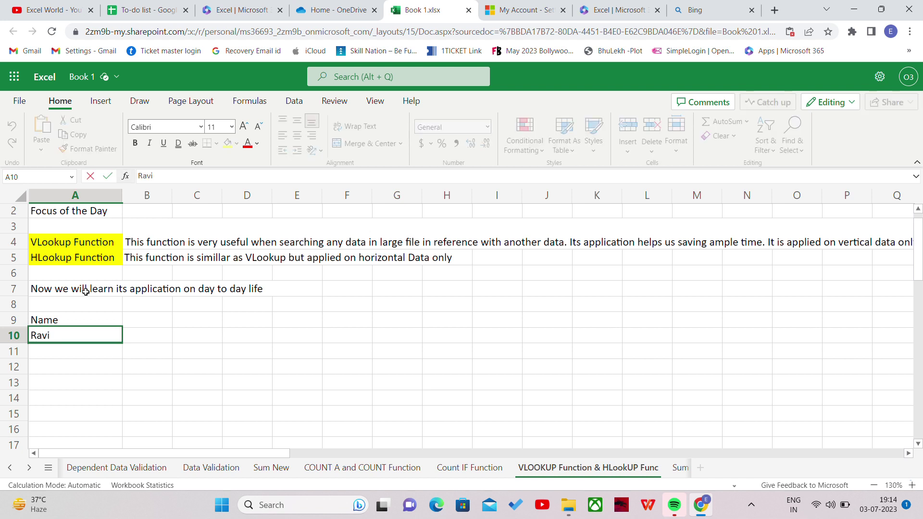
key("Return")
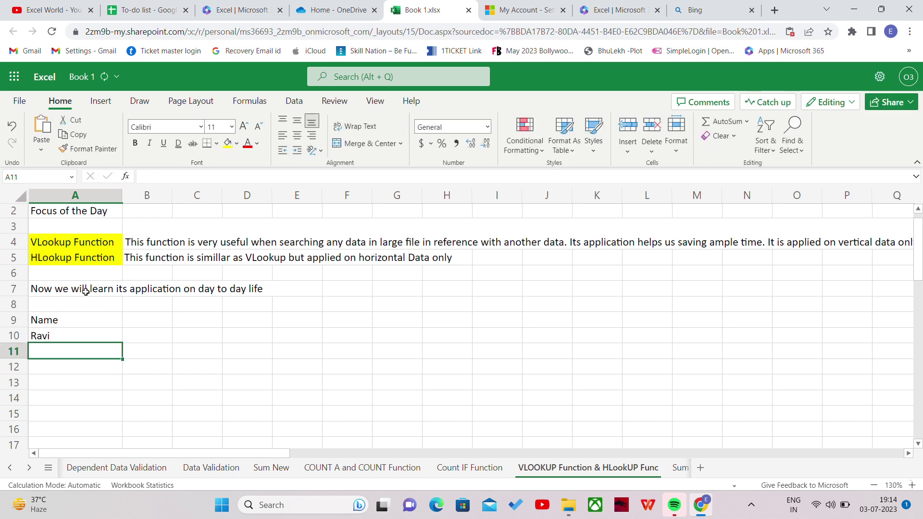
- Enter three more people's names in the Name column, in cells A11 to A13
type("Suman")
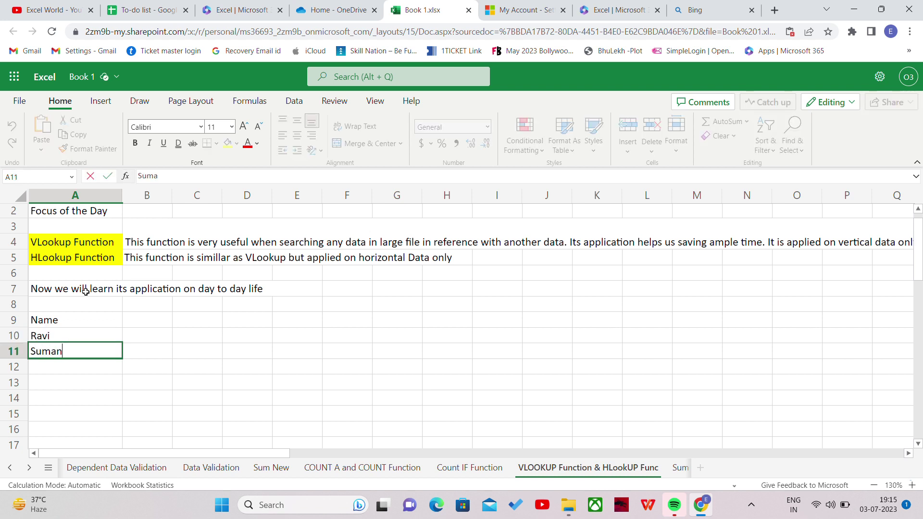
key("Return")
type("P")
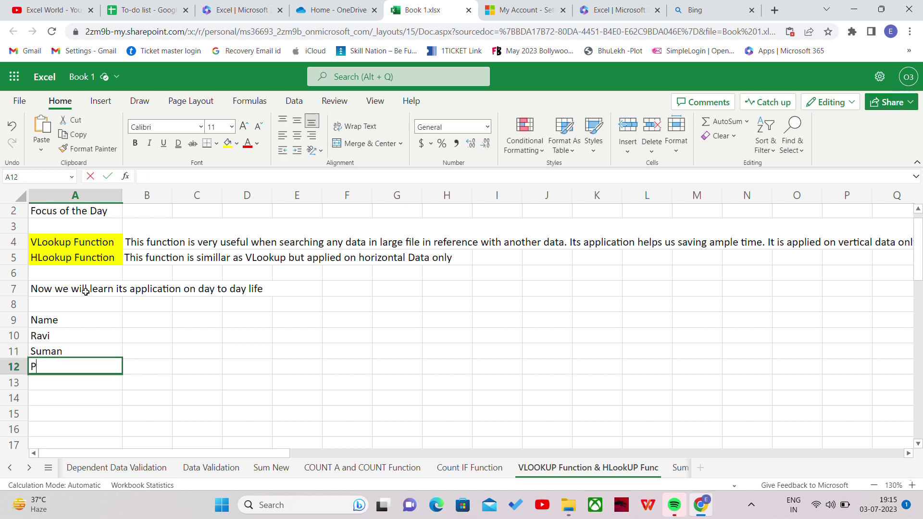
type("reeti")
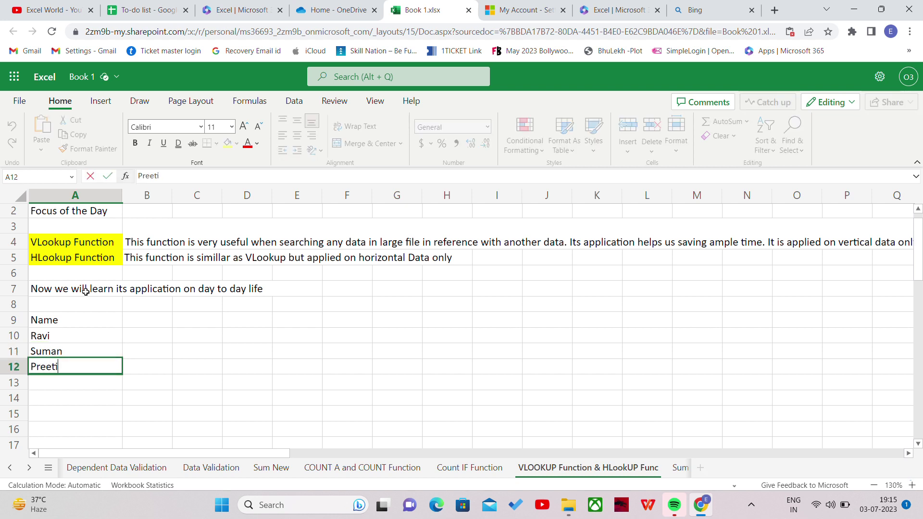
key("Return")
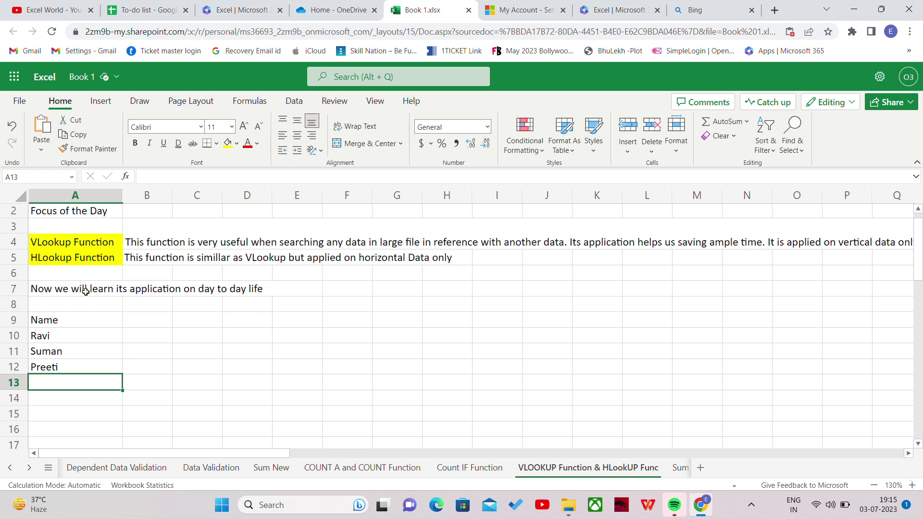
type("Tusti")
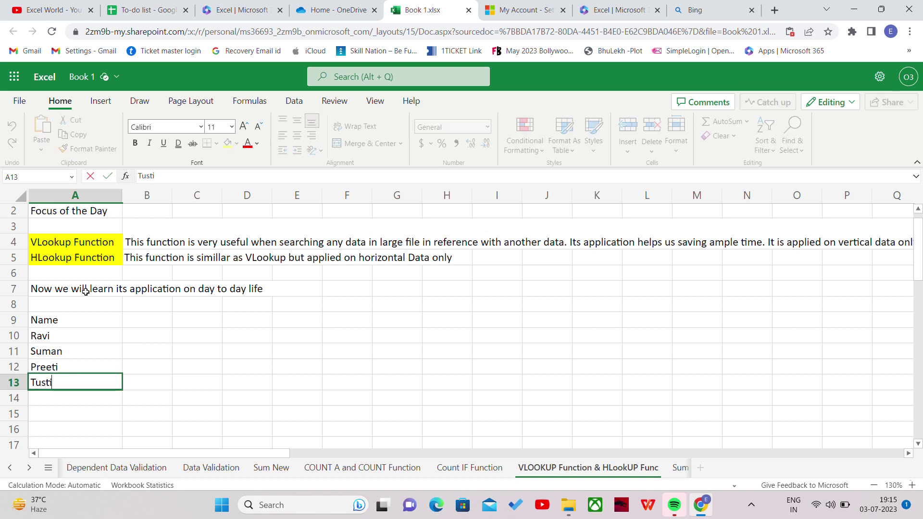
key("Return")
- Complete the Name column with three further people's names in cells A14 to A16
type("S")
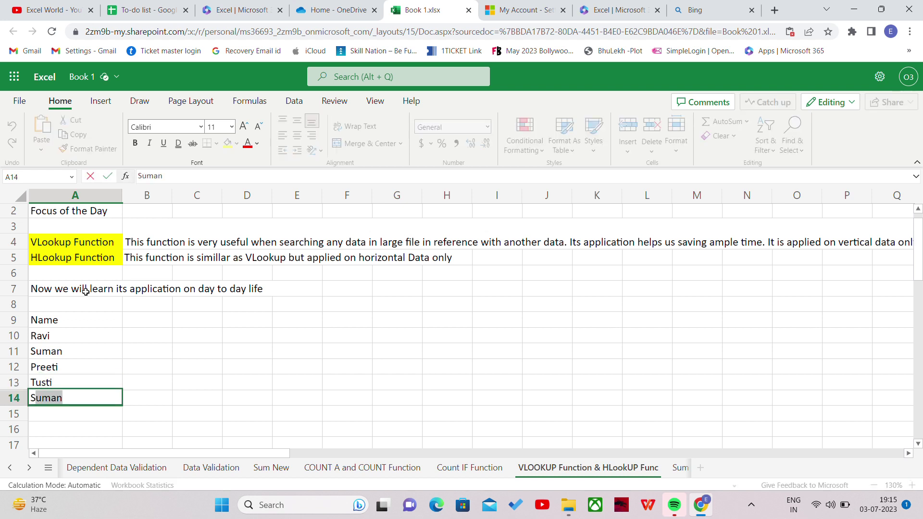
type("arita")
key("Return")
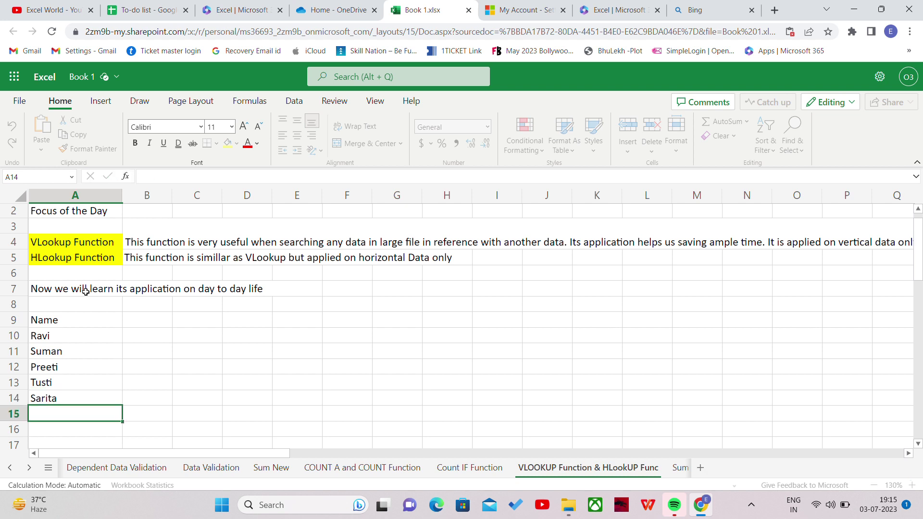
type("Heem")
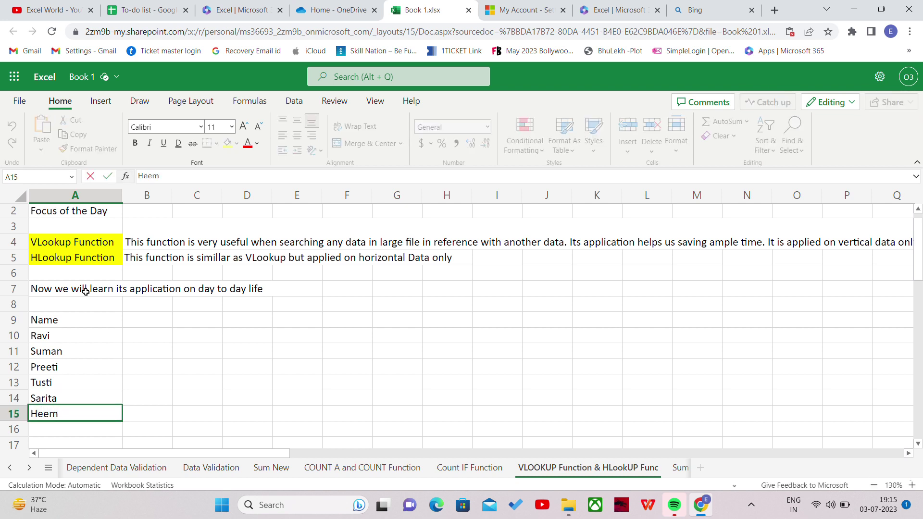
key("BackSpace")
type("na")
key("Return")
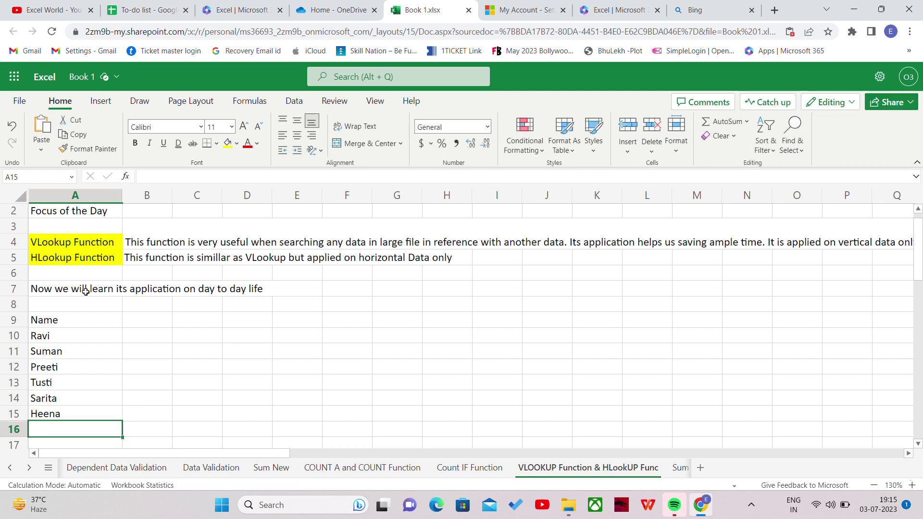
type("Dan")
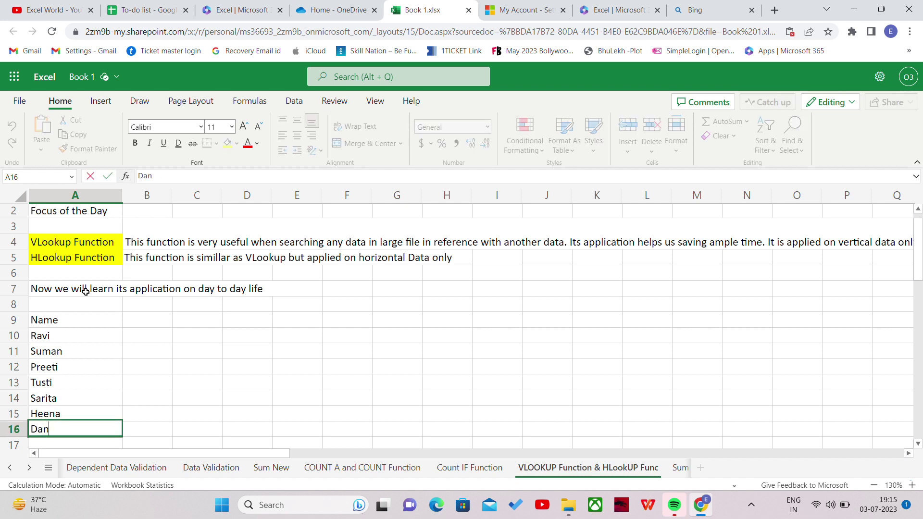
key("BackSpace")
type("mini")
- Add the column header "Emp ID" in B9, beside the Name header
key("Up")
key("Up")
key("Up")
key("Up")
key("Up")
key("Up")
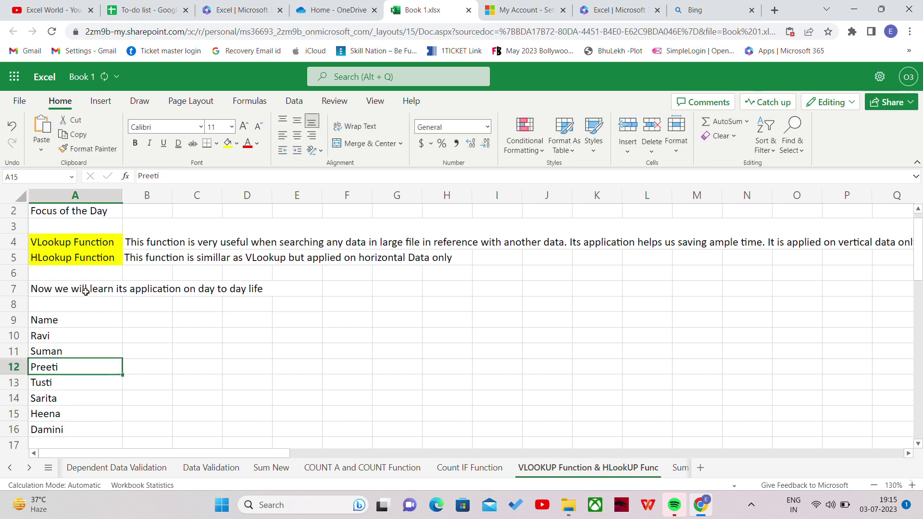
key("Up")
key("Right")
type("E")
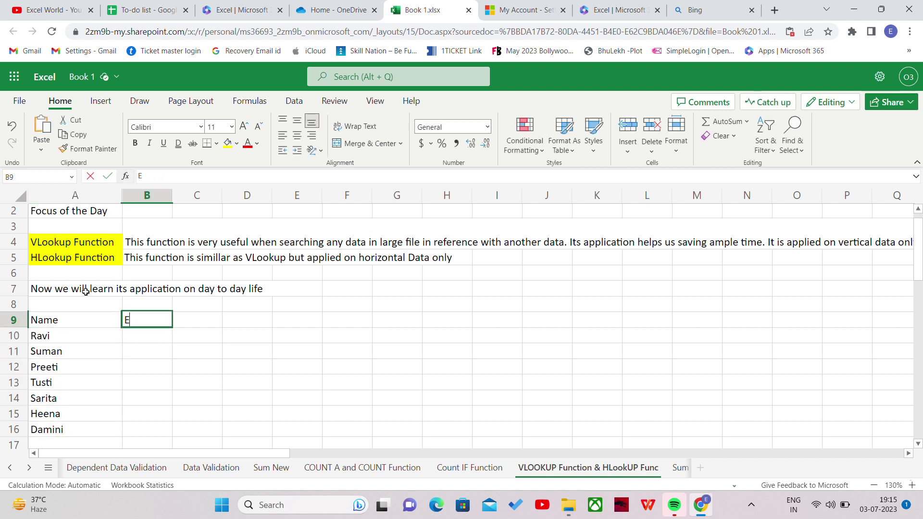
type("nd")
key("BackSpace")
key("BackSpace")
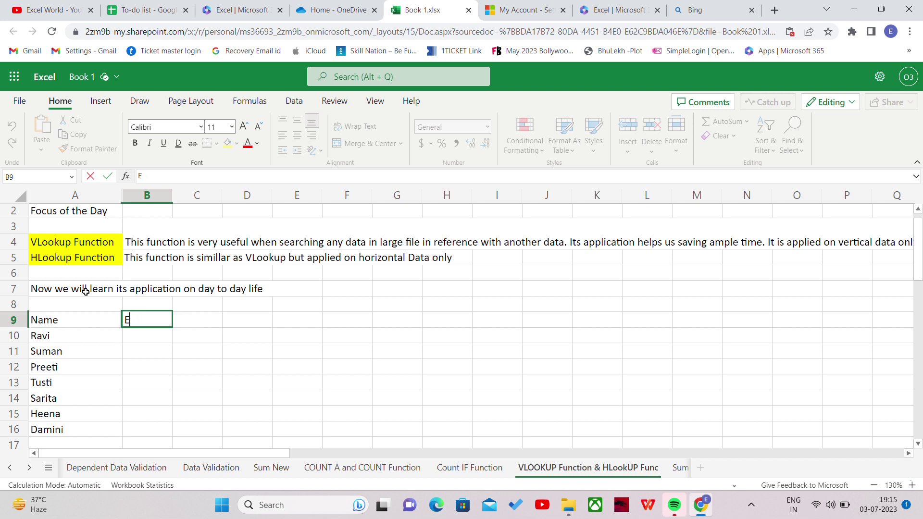
type("p")
key("BackSpace")
type("mp ID")
key("Return")
- Enter five-digit employee IDs for the first three people in cells B10 to B12
type("555")
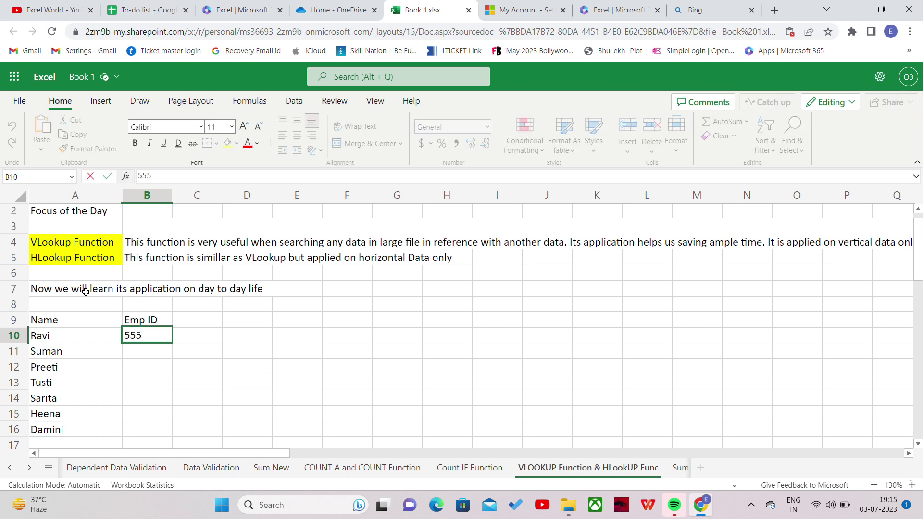
type("34")
key("Return")
type("2")
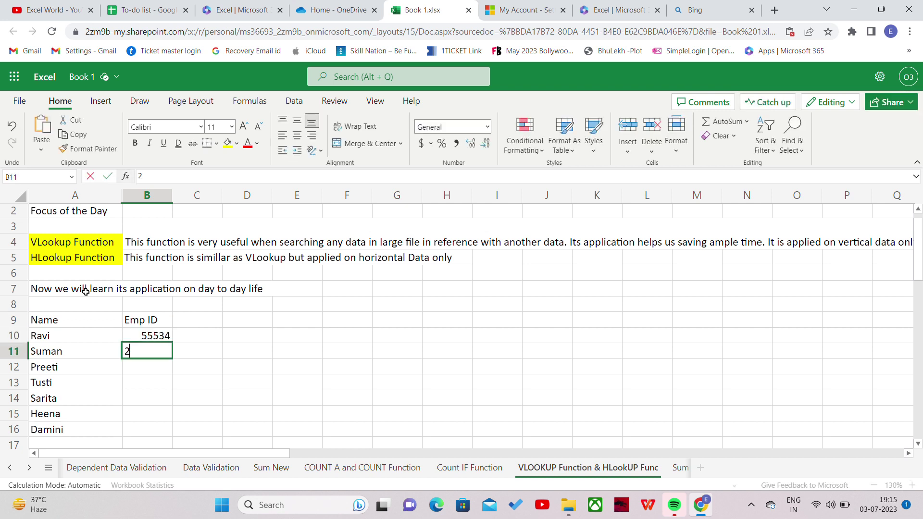
type("3345")
key("Return")
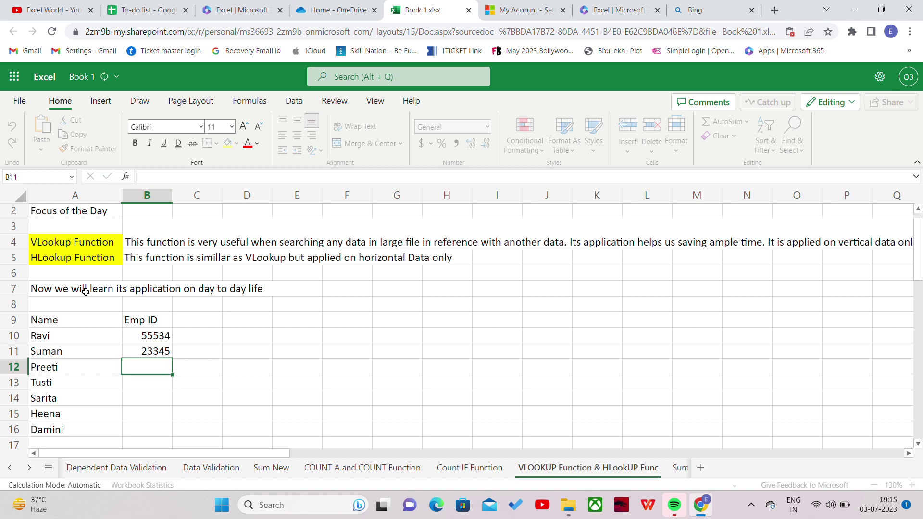
type("67754")
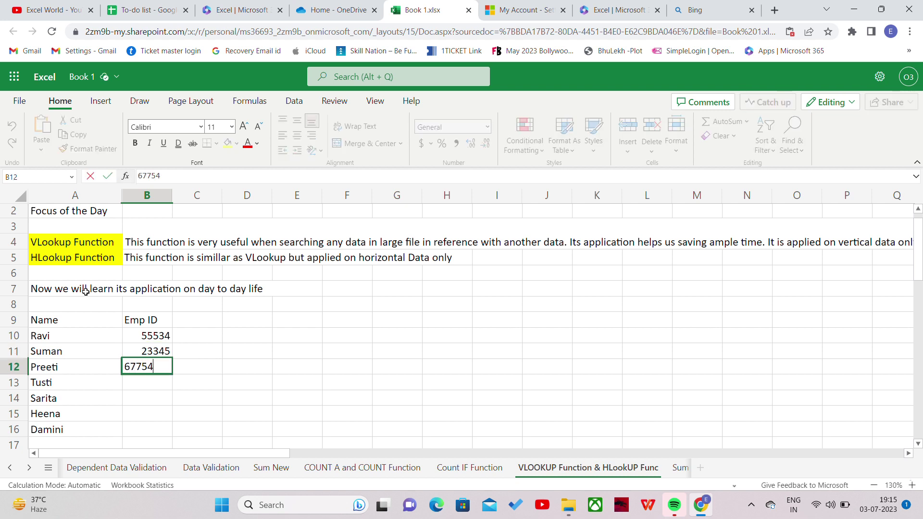
key("Return")
- Enter five-digit employee IDs for the fourth and fifth people in cells B13 and B14
type("3e232")
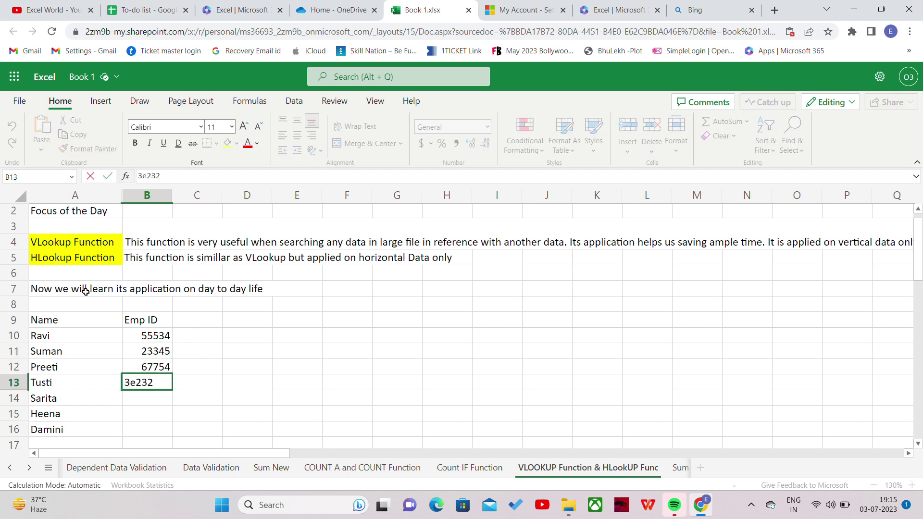
key("BackSpace")
key("BackSpace")
key("BackSpace")
key("BackSpace")
type("4456")
key("Return")
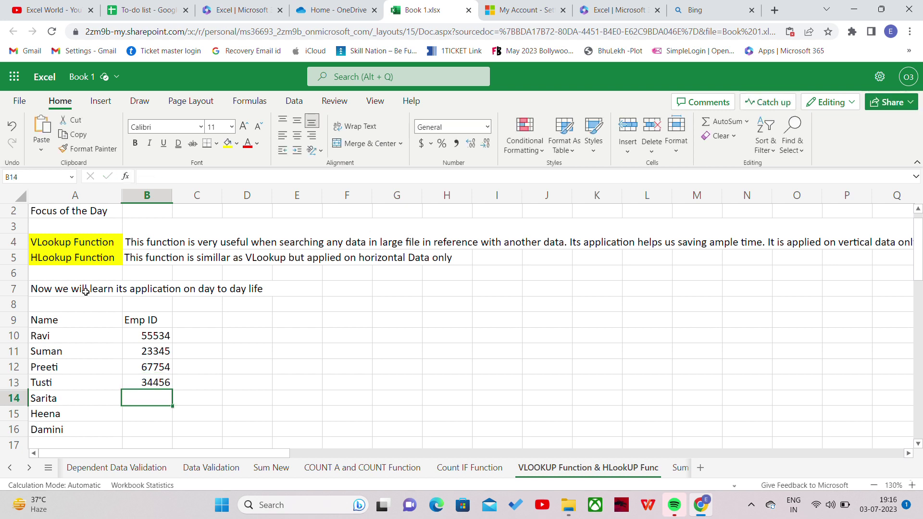
type("88776")
key("Return")
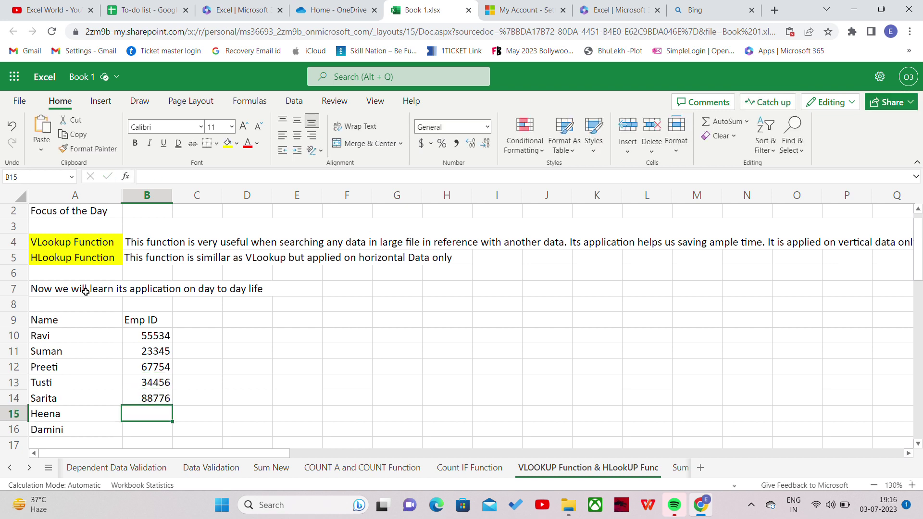
type("ewew")
key("Return")
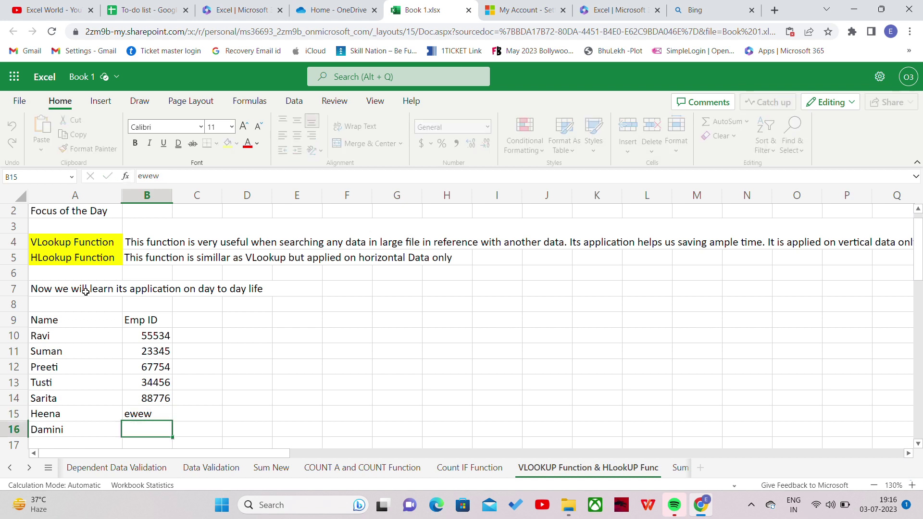
key("Up")
key("Up")
key("Down")
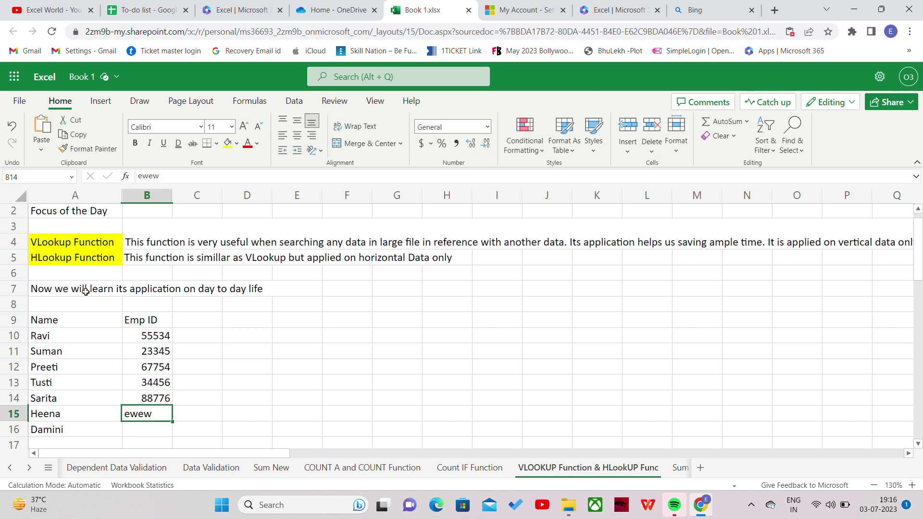
- Enter five-digit employee IDs for the last two people in cells B15 and B16
type("6767")
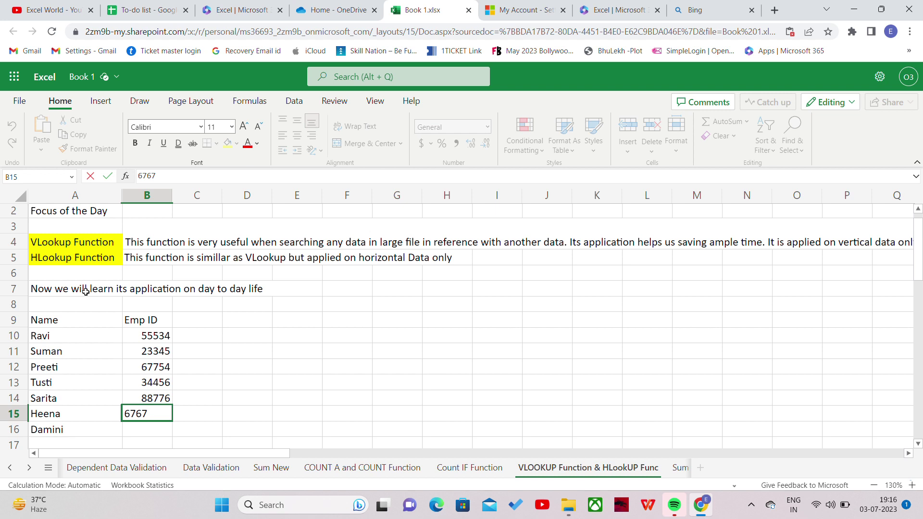
type("5")
key("Return")
type("43535")
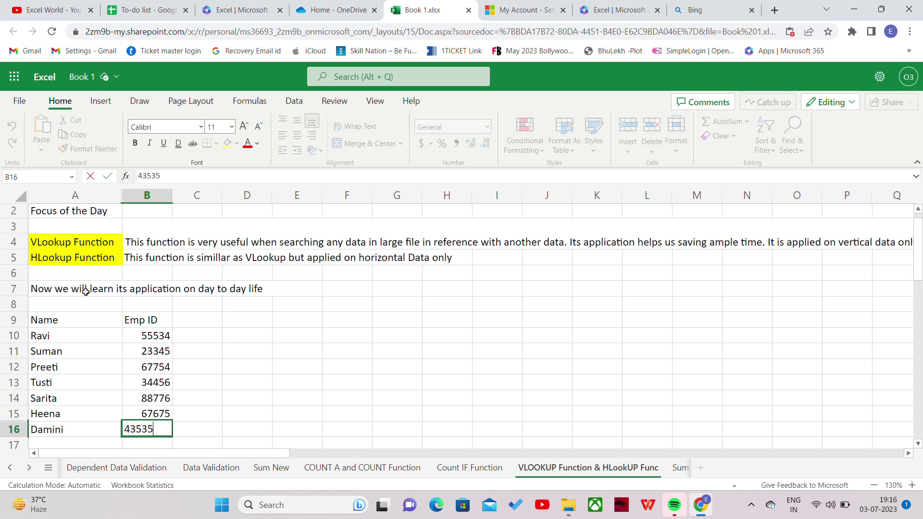
key("Return")
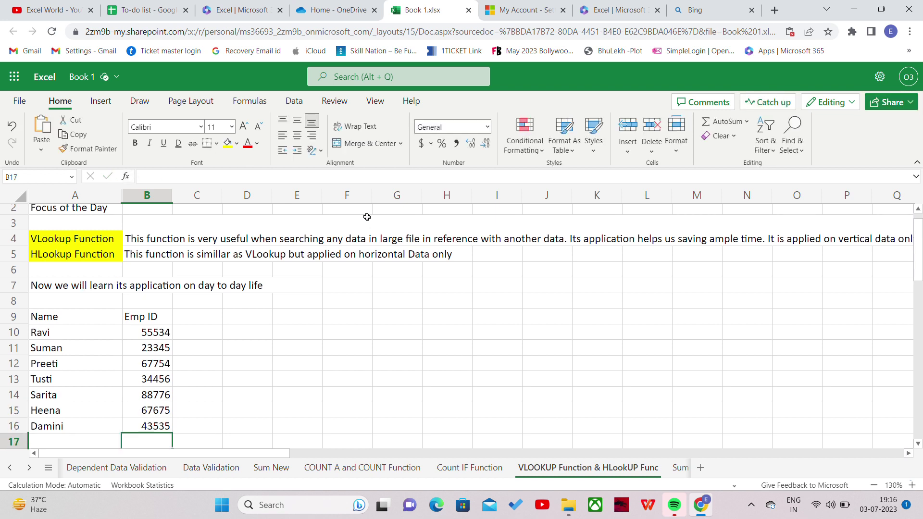
- Start a note beside the table with the label "Note" in I10 and the text "Now we have to" in J10
left_click(497, 324)
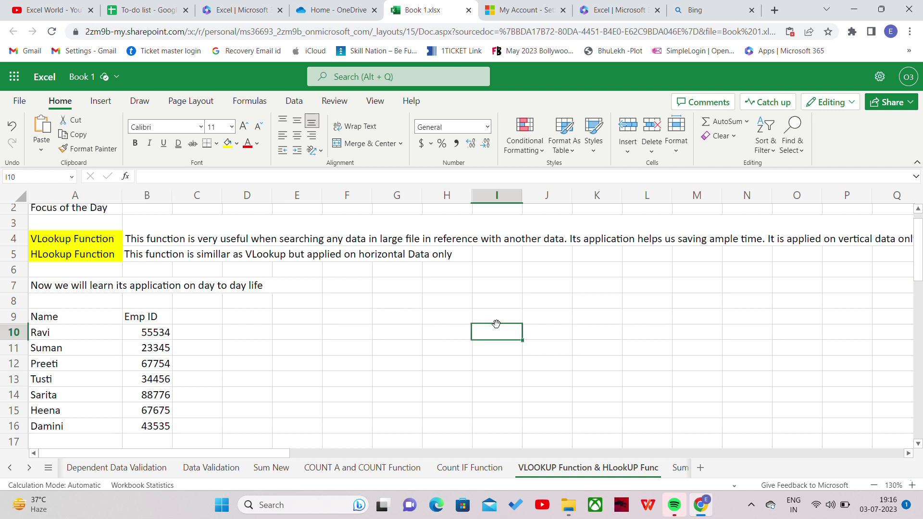
type("Note")
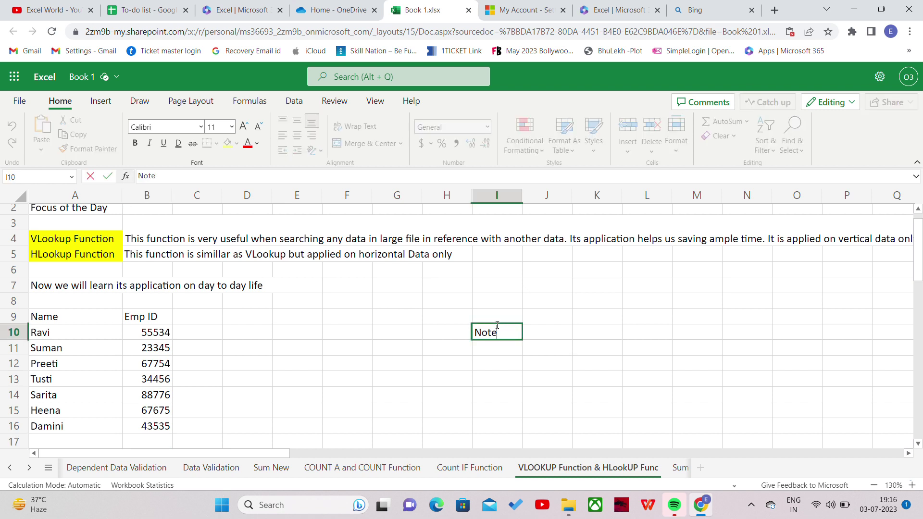
key("Tab")
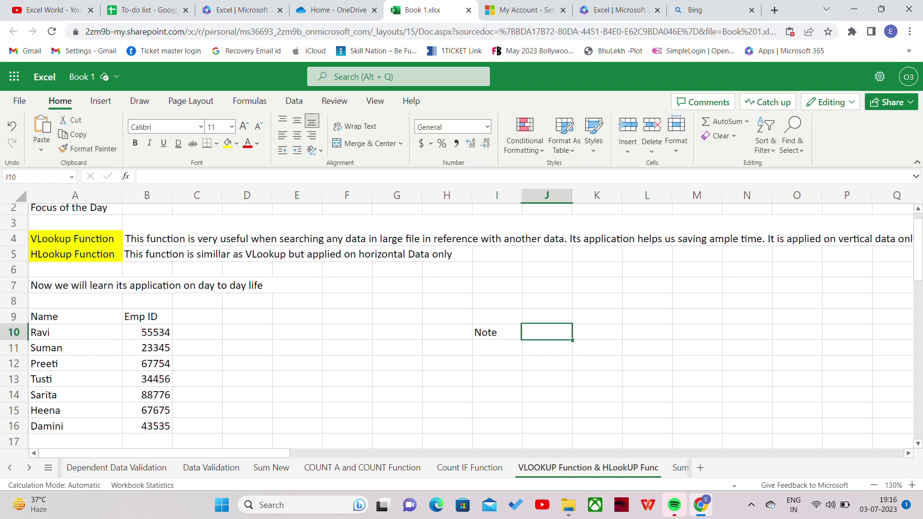
type("Now we ")
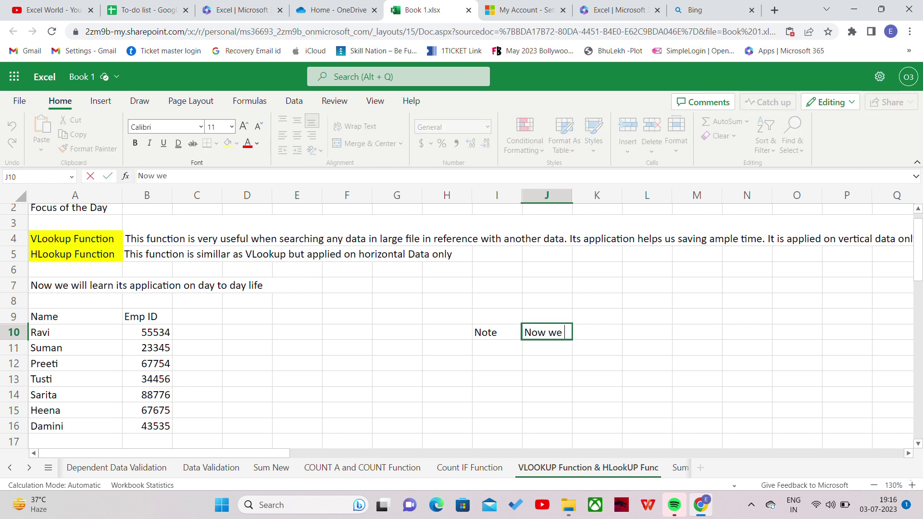
type("have")
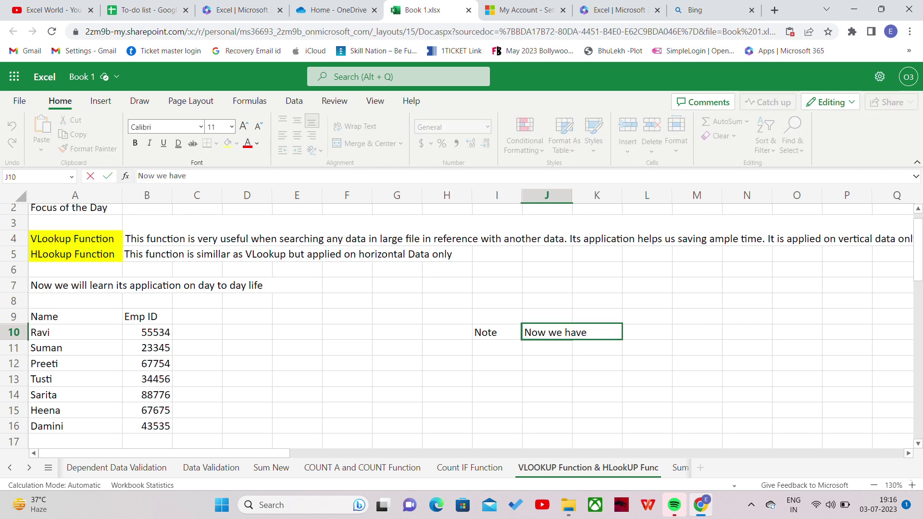
type(" to")
- Add the header "Office" in C9 and enter GGN, NOIDA and SASTRI for the first three people in C10 to C12
left_click(197, 319)
type("Office")
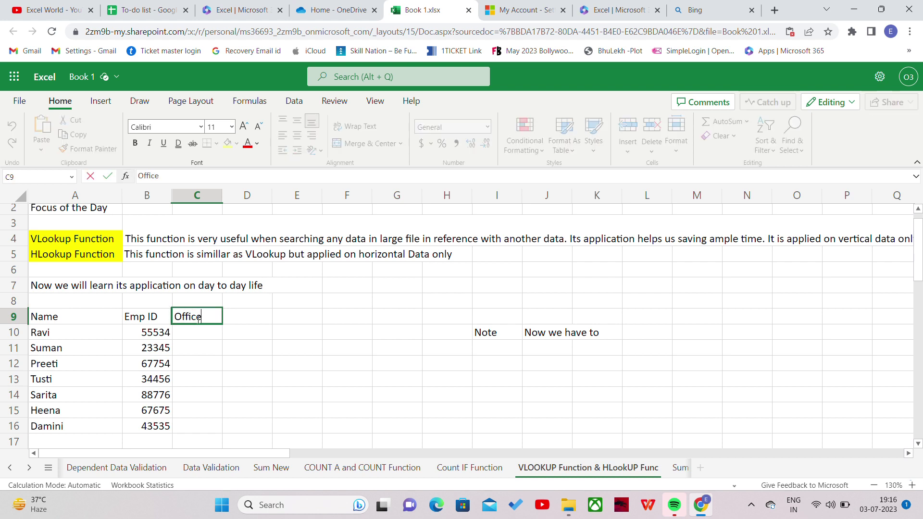
key("Return")
type("G")
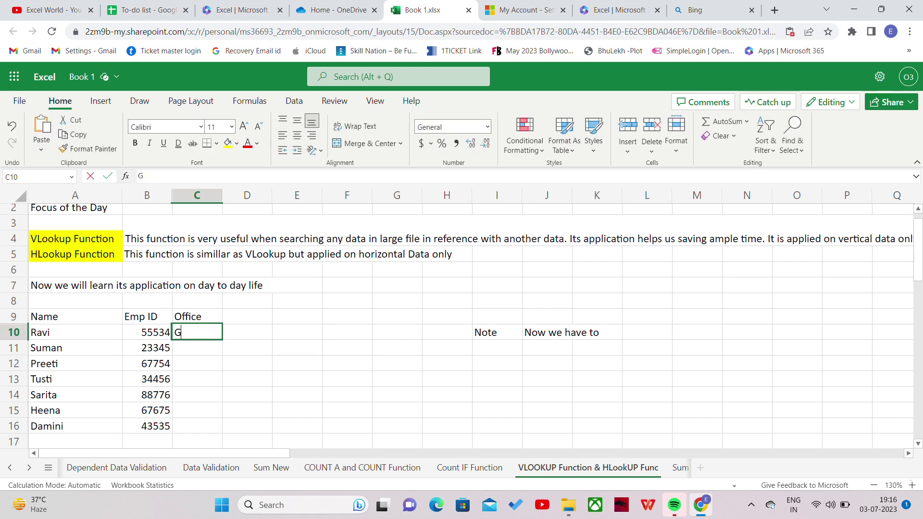
type("GN")
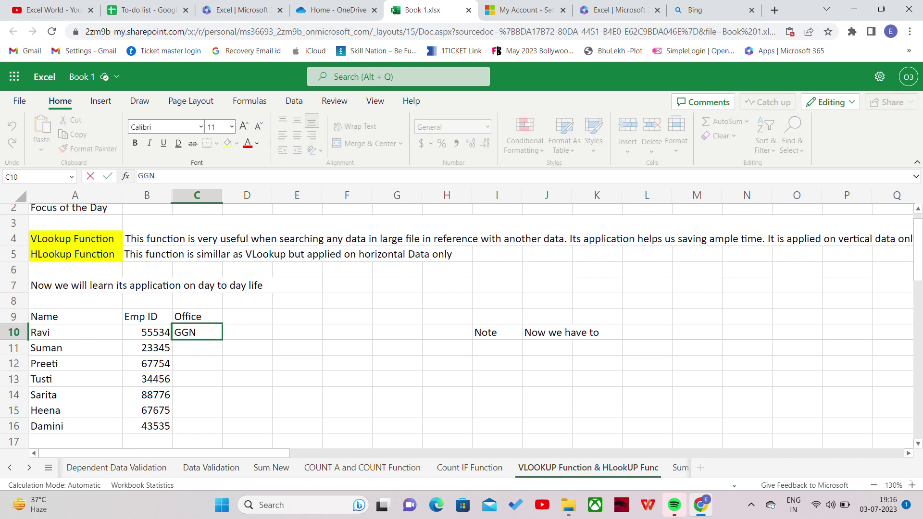
key("Return")
type("NOIDA")
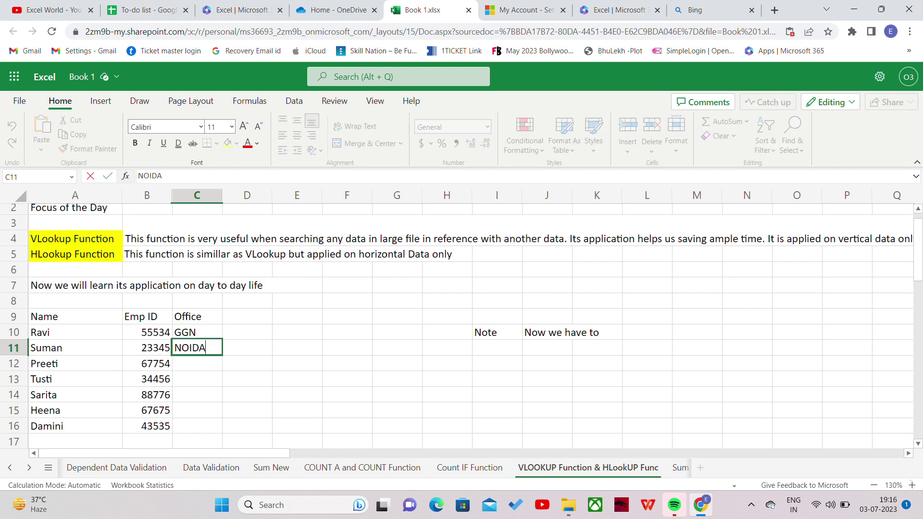
key("Return")
type("S")
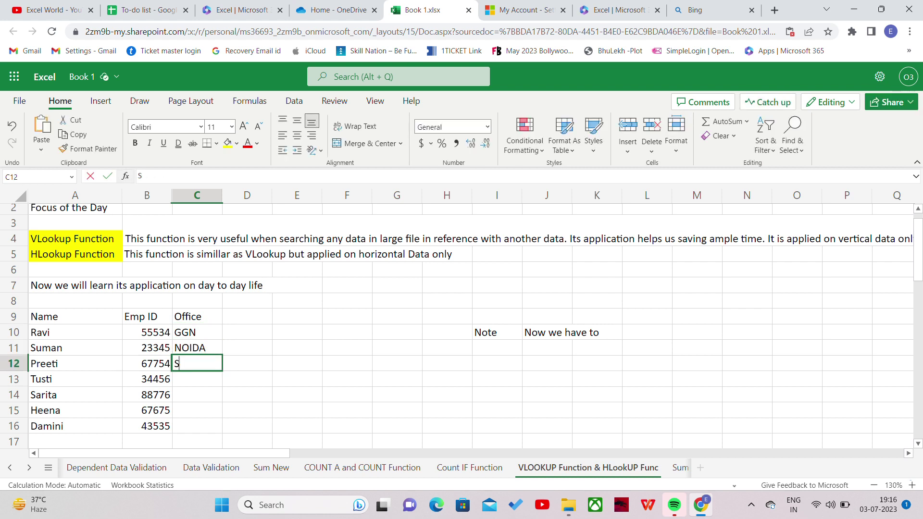
type("ASTRI")
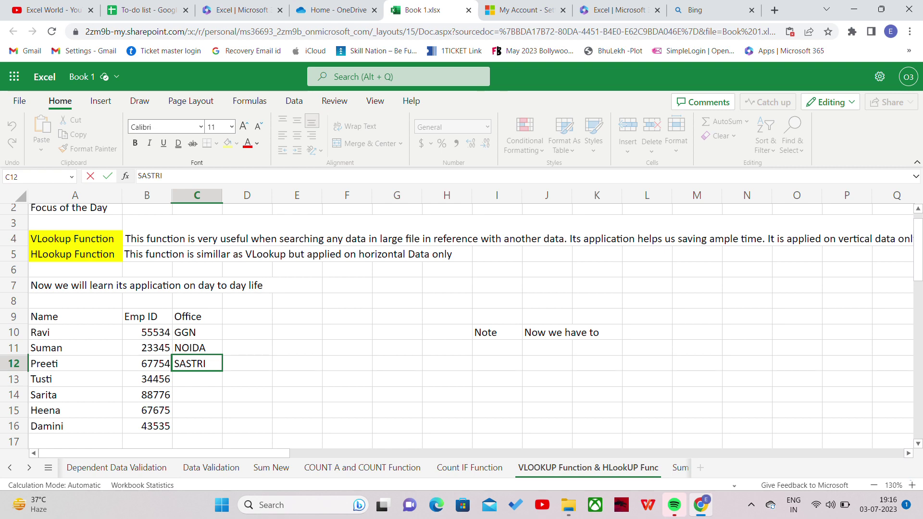
key("Return")
- Enter the offices GGN, NOIDA, GGN and NOIDA for the last four people in cells C13 to C16
type("GG")
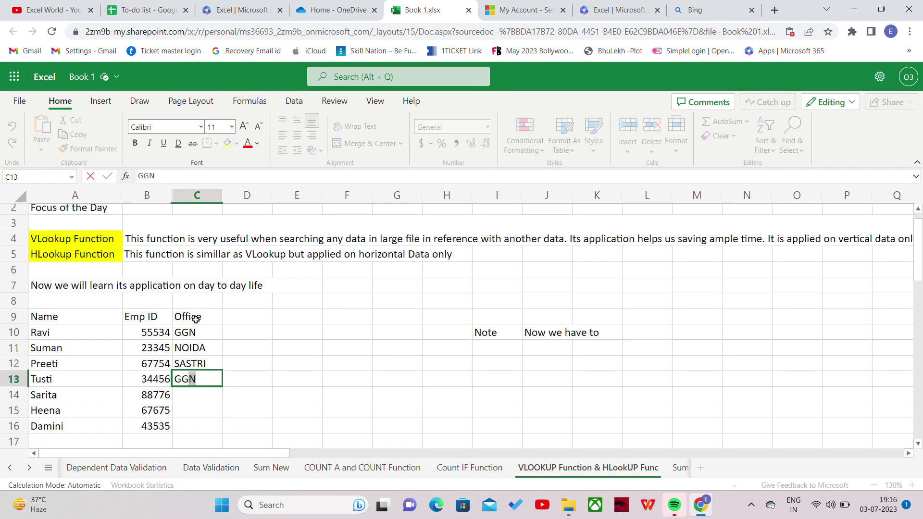
key("Return")
type("NOIDA")
key("Return")
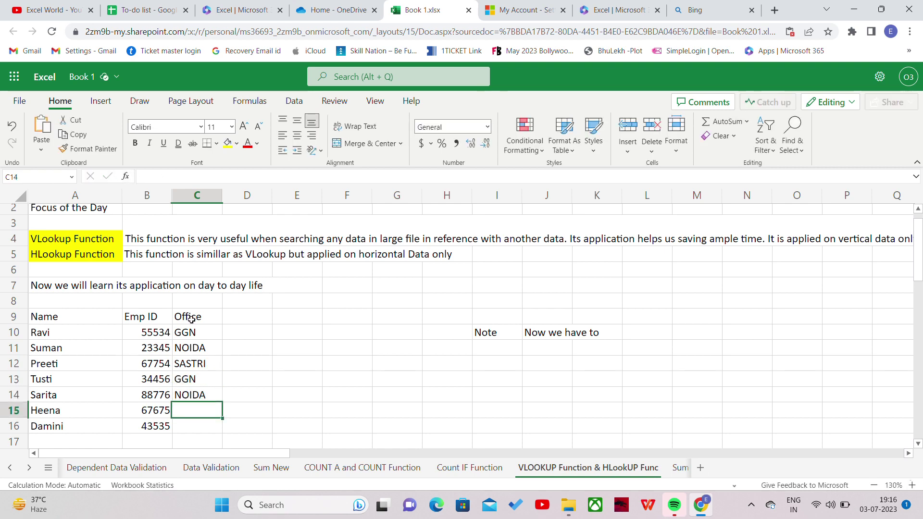
type("G")
key("Return")
type("NOIDA")
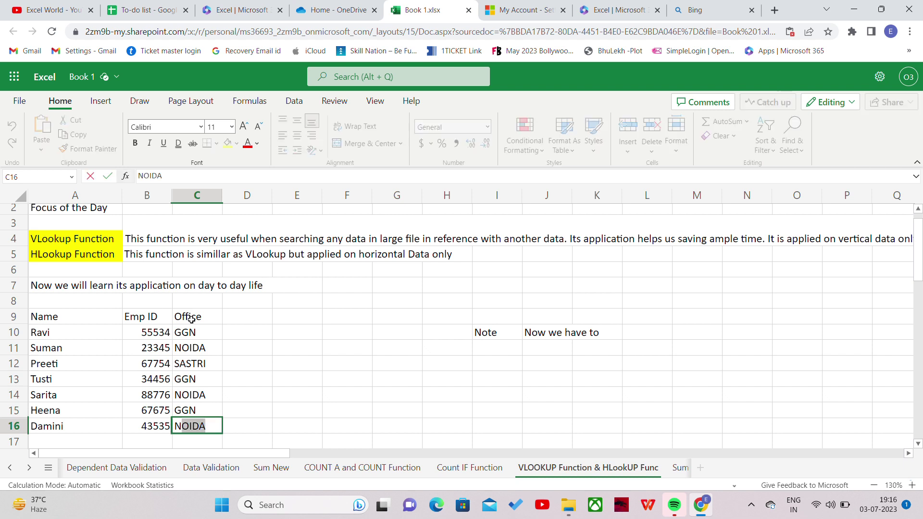
key("Tab")
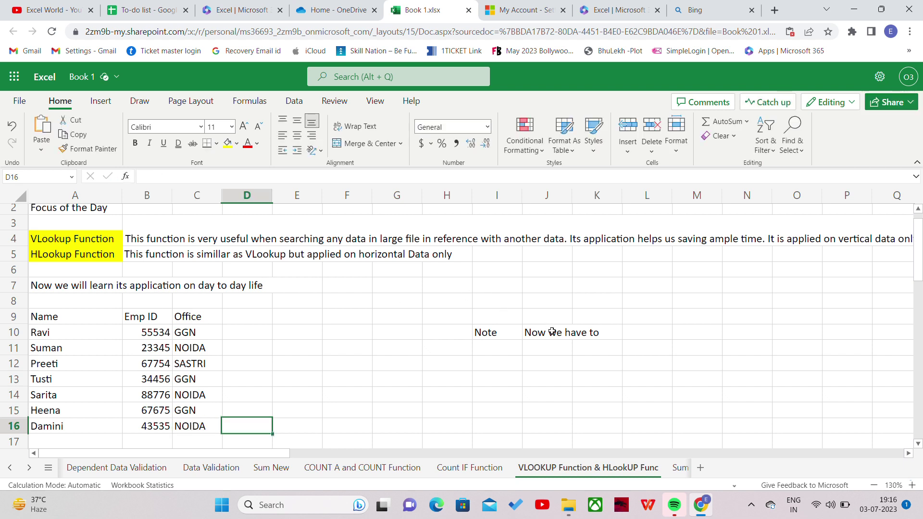
- Extend the note text in J10 with "Find the emp ID"
left_click(551, 331)
double_click(606, 335)
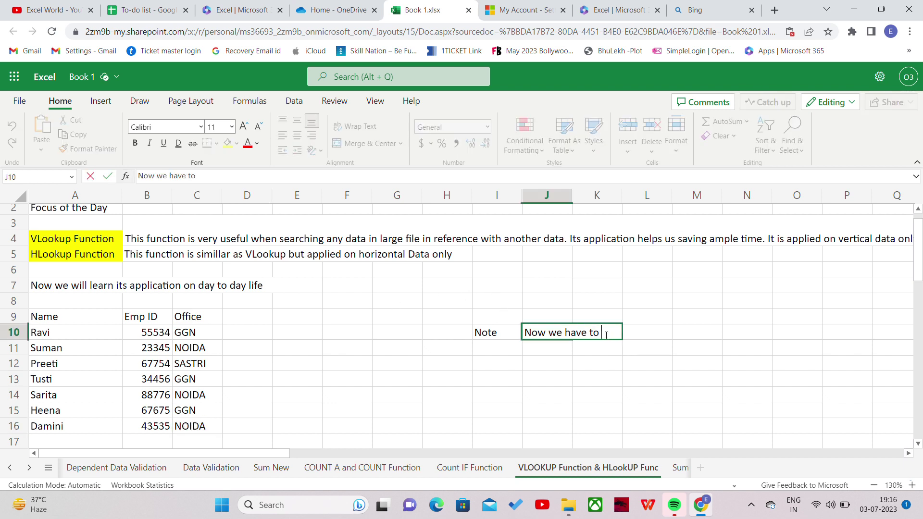
type("Find the ")
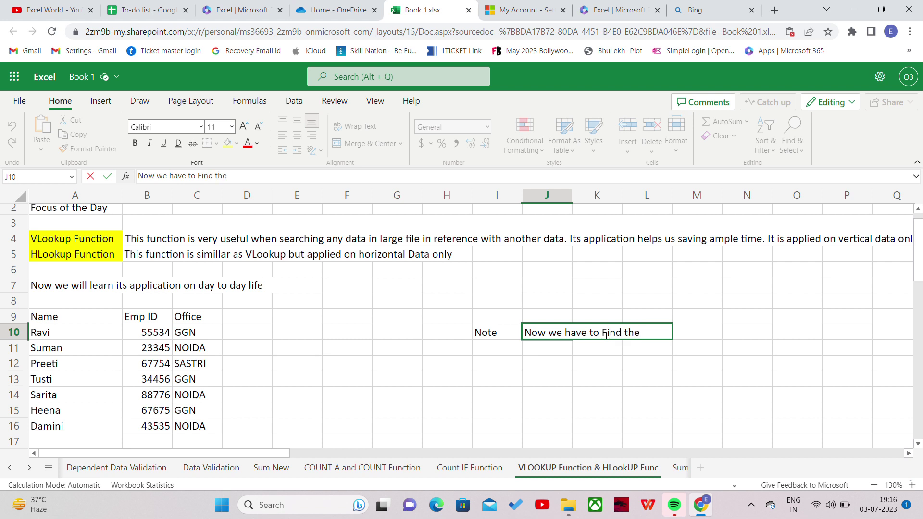
type("name")
key("BackSpace")
key("BackSpace")
key("BackSpace")
key("BackSpace")
type("empl")
key("BackSpace")
type("ID")
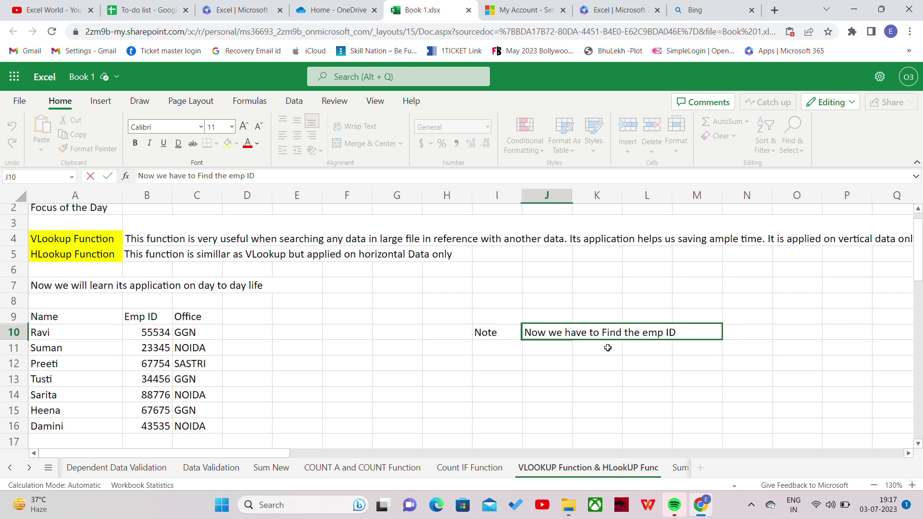
- Continue the J10 note with "as per the name for each which will be difficult task"
type(" as per the name ")
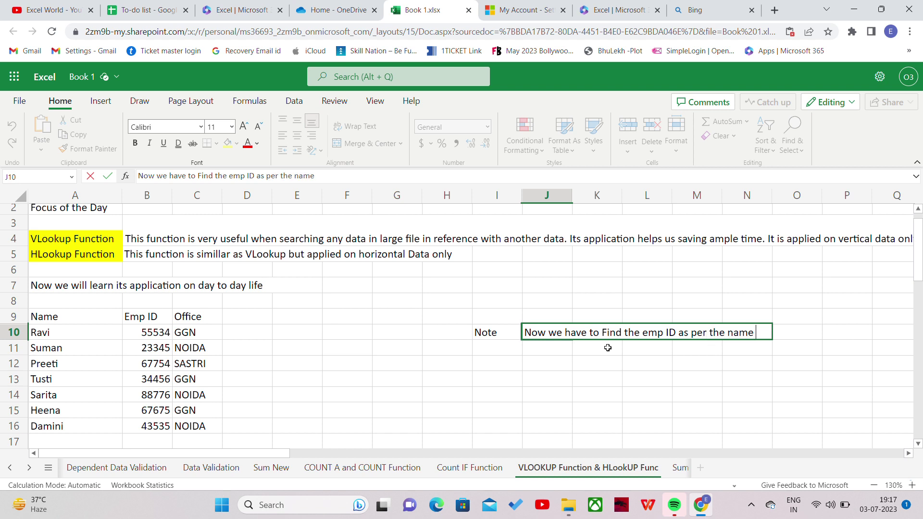
type("for each wh")
type("ich wi")
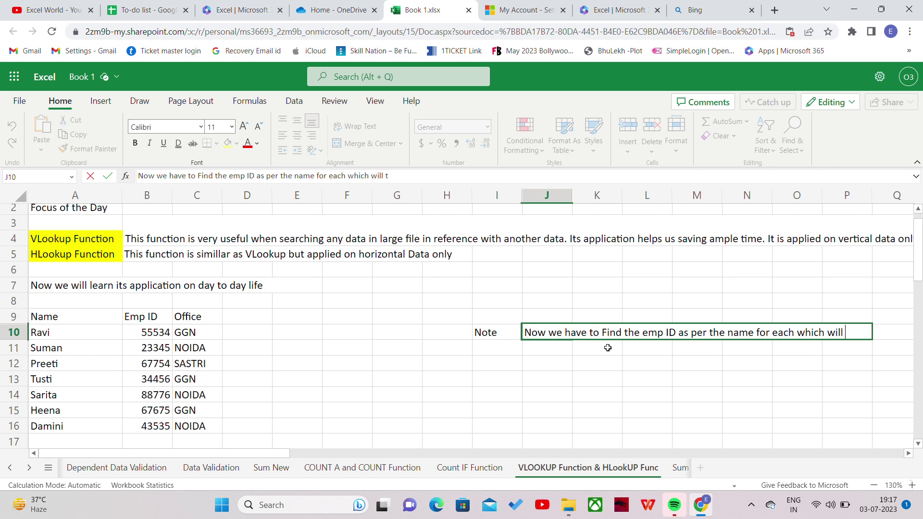
type("ll be difficu")
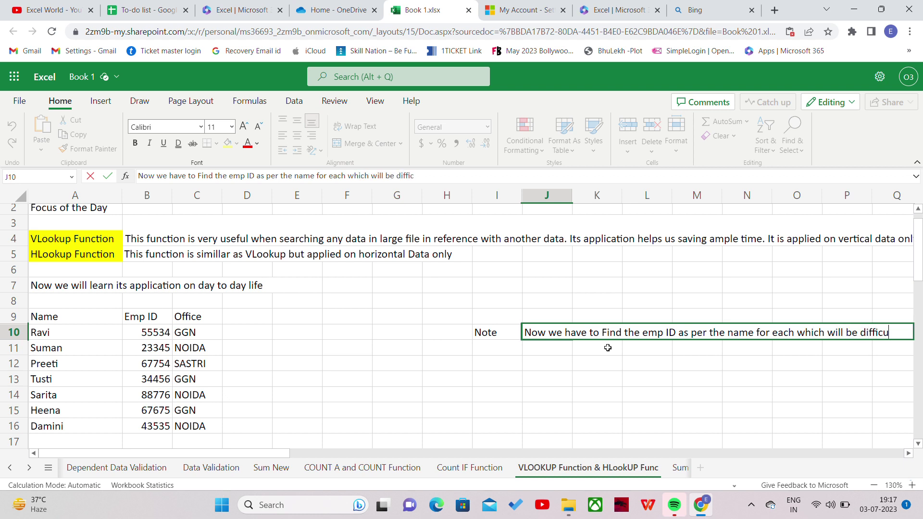
type("lt task ")
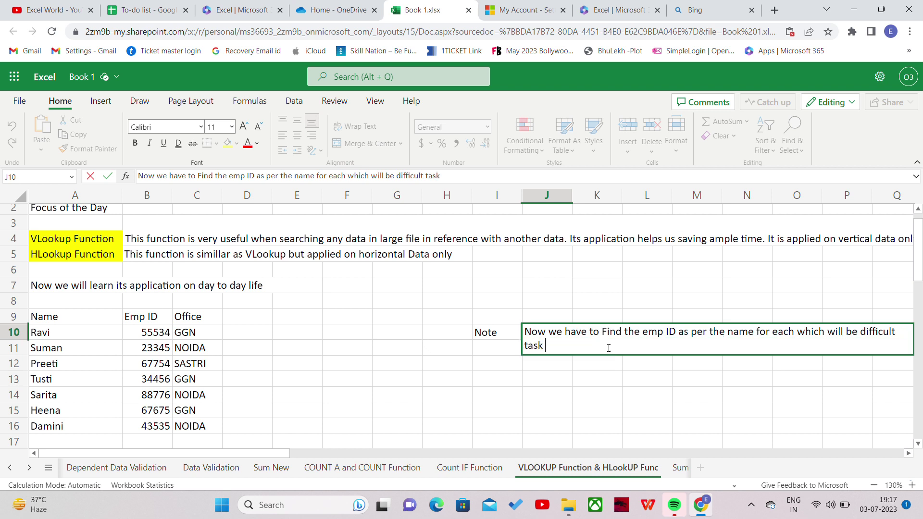
- Finish the J10 note with "to do if large data is there and in these situation VLOOK saves a lot of time."
type("to do if large data ")
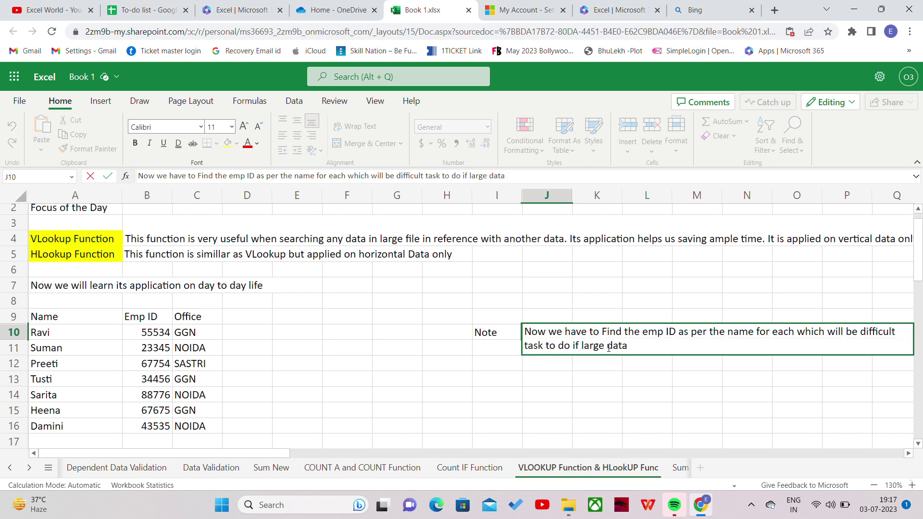
type("it ")
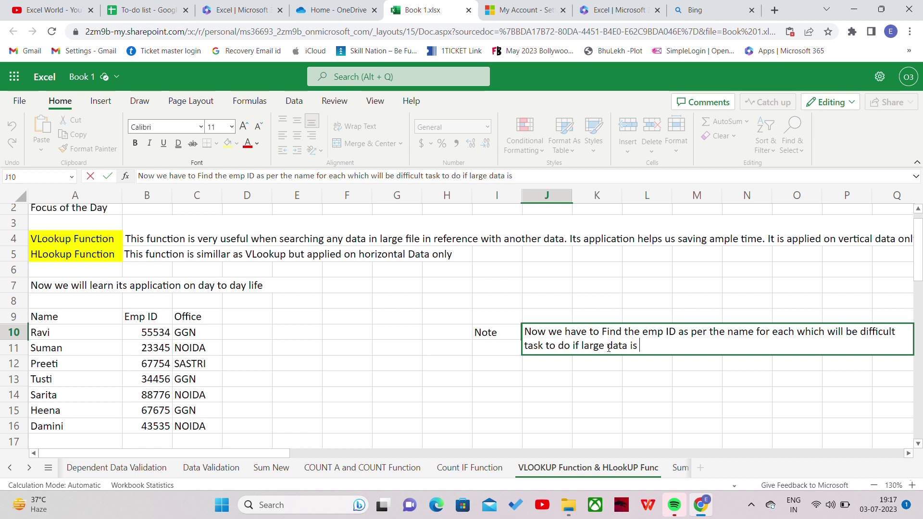
type("there and")
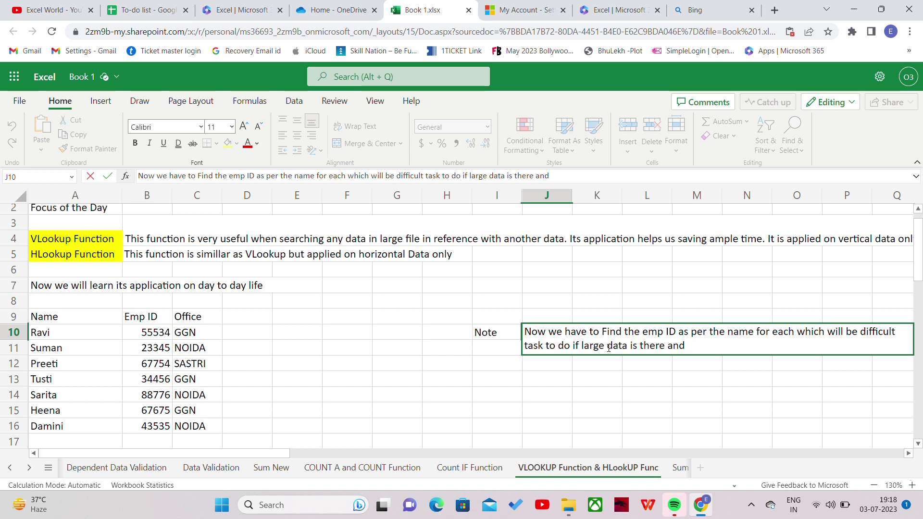
type(" in these si")
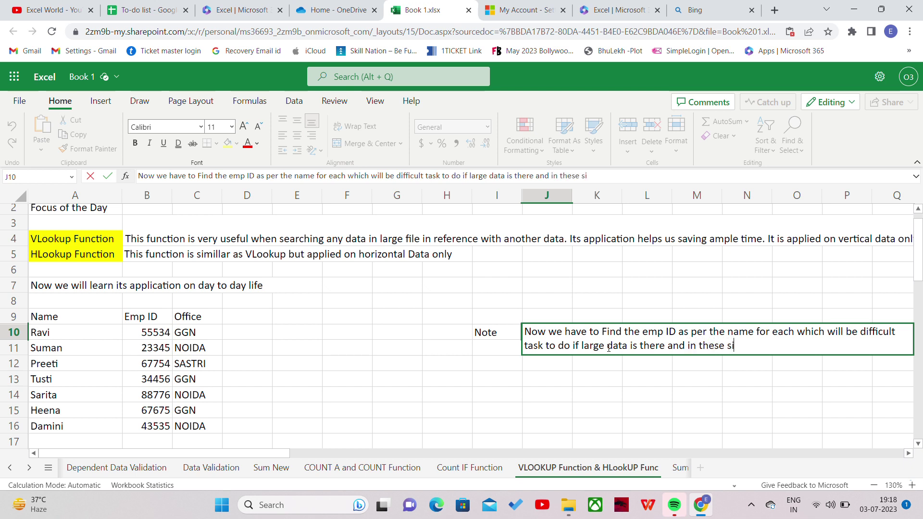
type("tuation VLOOK")
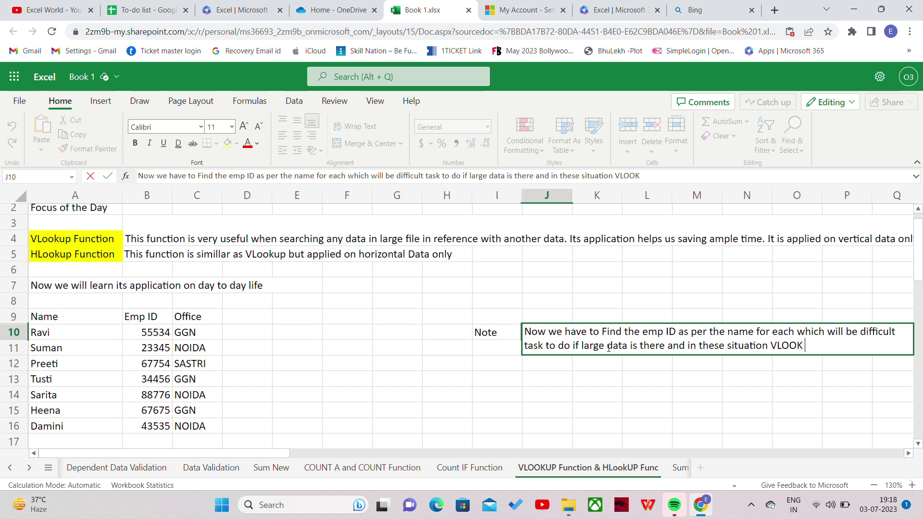
type(" saves a lot of time.")
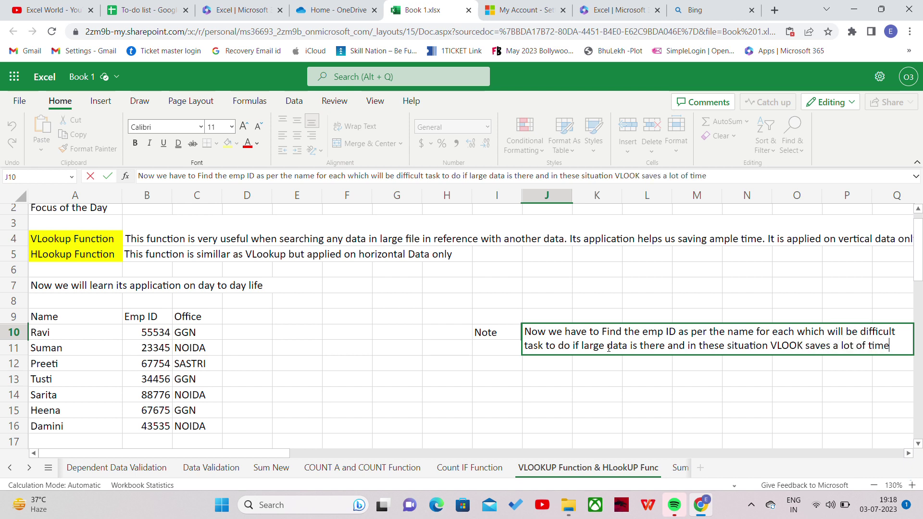
left_click(621, 357)
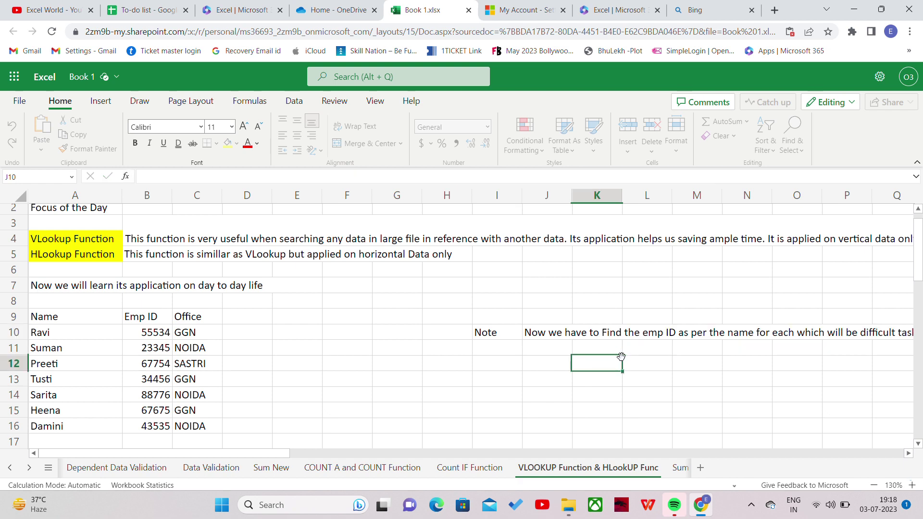
- Merge and center the note across J10:Q11, wrap its text, and set the sheet zoom to 120%
left_click(546, 337)
left_click_drag(546, 338, 878, 351)
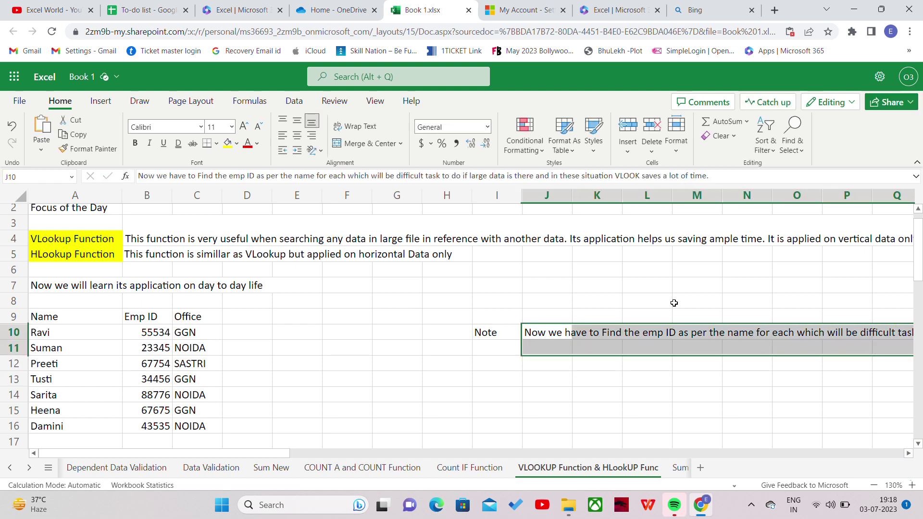
left_click(364, 143)
left_click(354, 127)
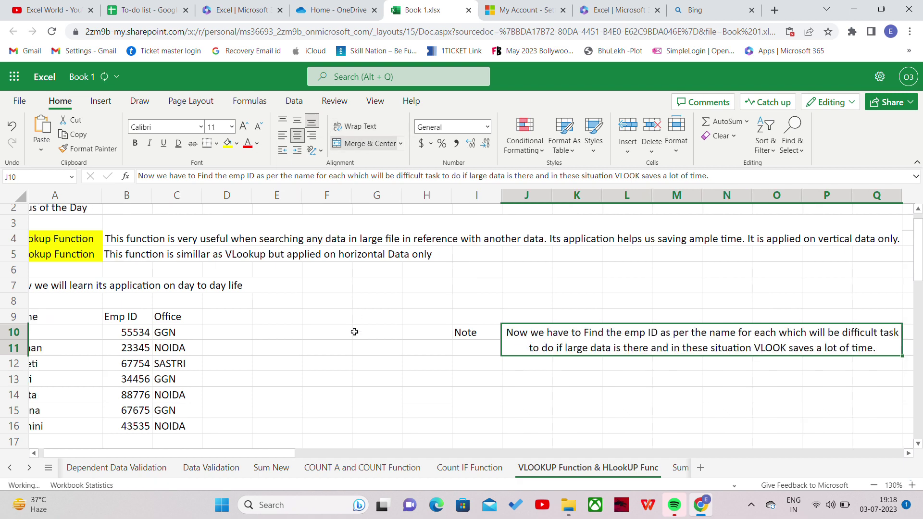
left_click(348, 368)
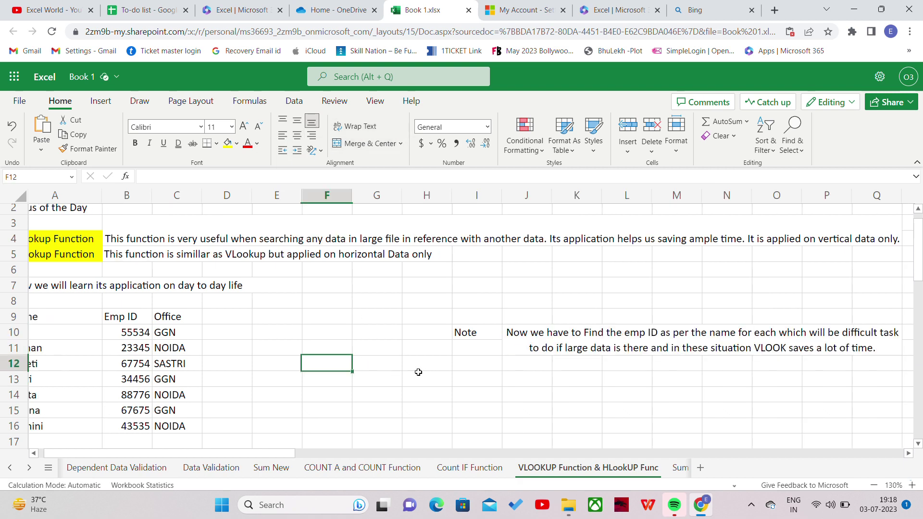
left_click(874, 485)
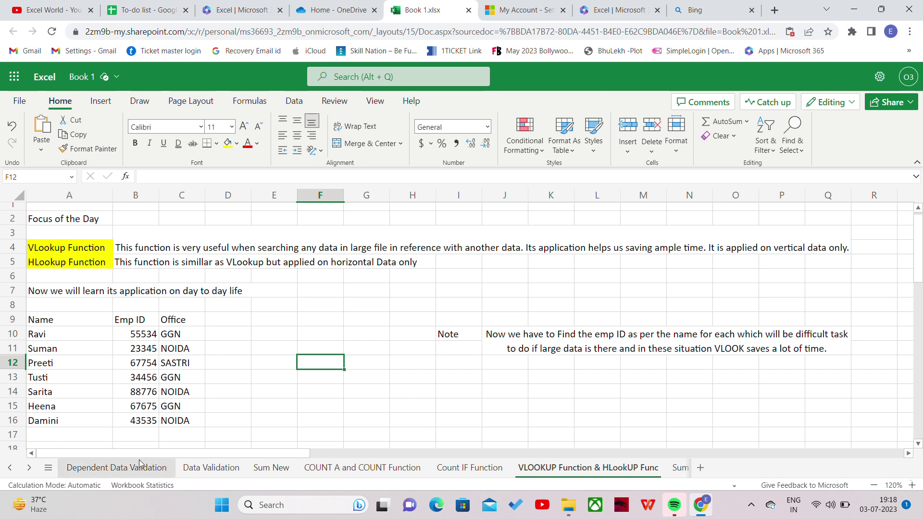
left_click(238, 320)
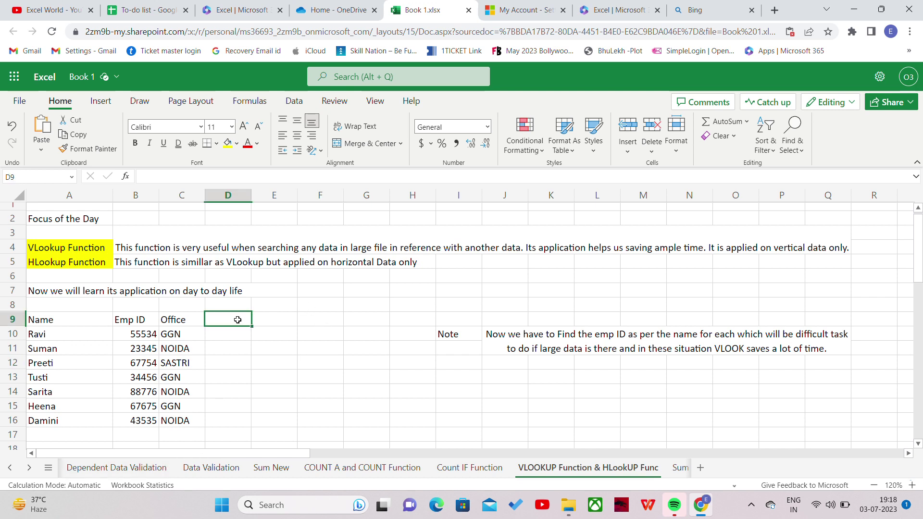
type("V")
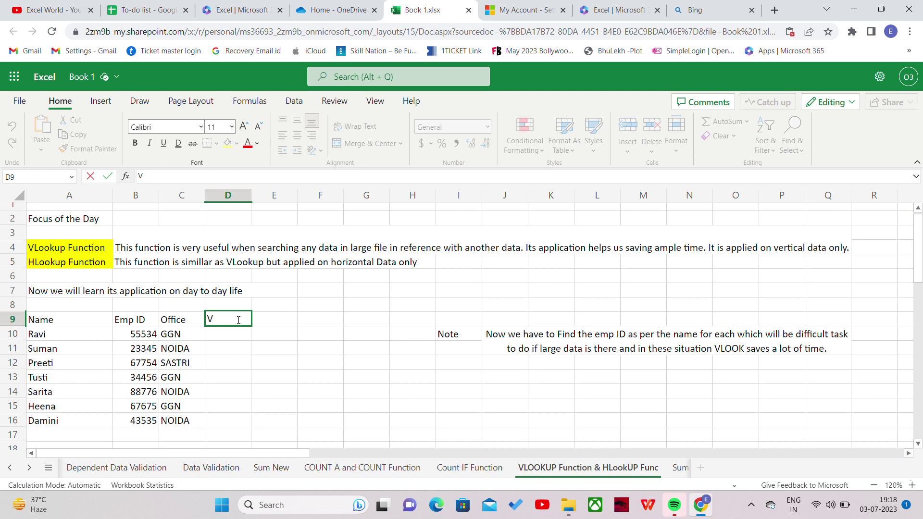
key("BackSpace")
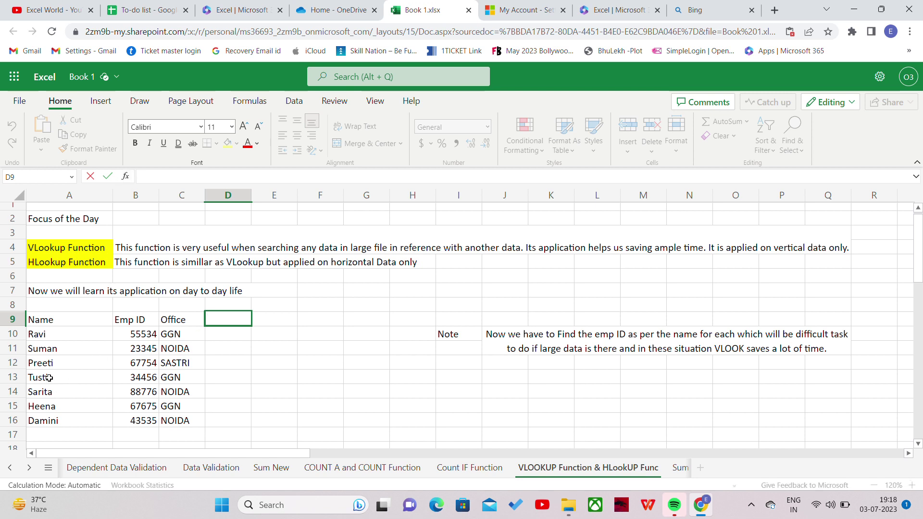
- Copy the three names in A12:A14 below the table to A20:A22, under a new "Name" header in A19
left_click_drag(42, 364, 42, 393)
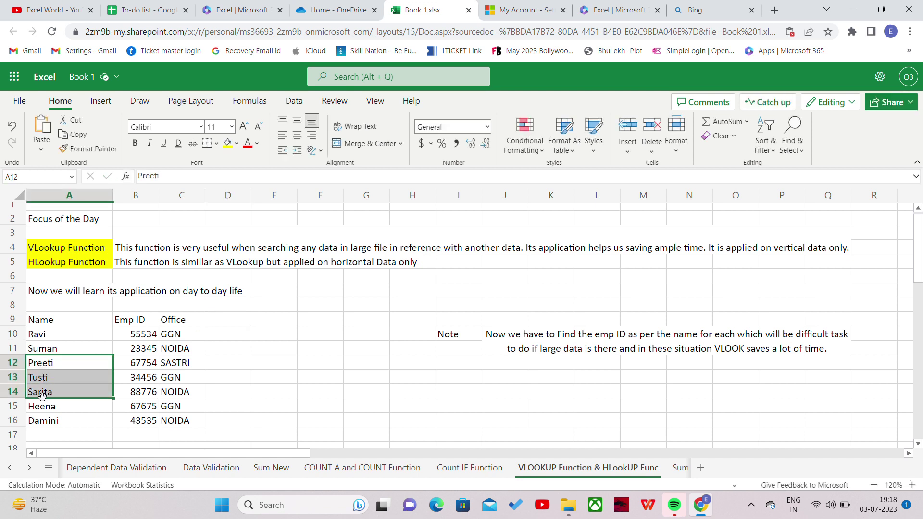
key("ctrl+c")
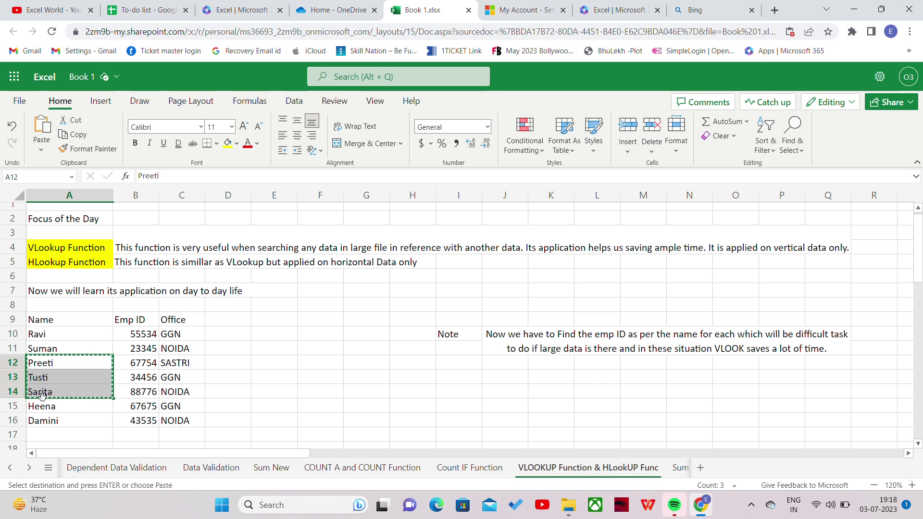
key("Down")
key("Down")
key("Down")
key("Down")
key("Down")
key("Down")
key("Down")
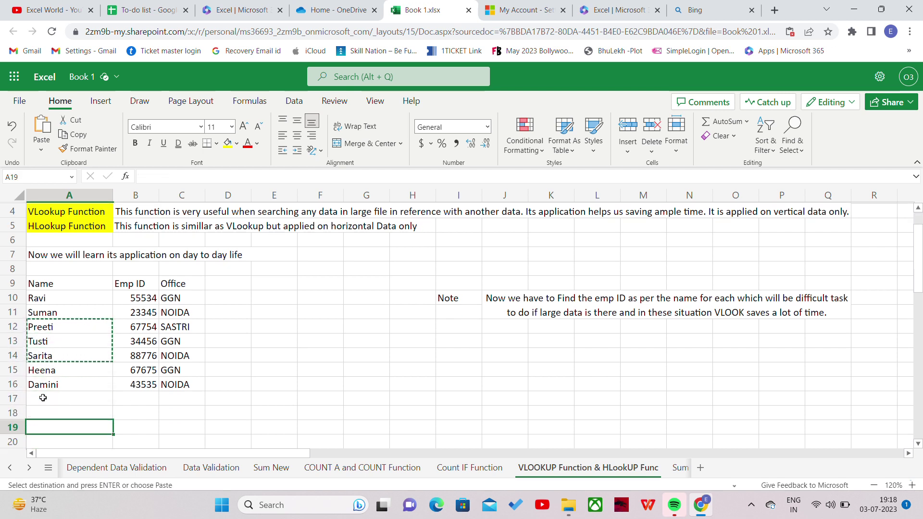
type("Name")
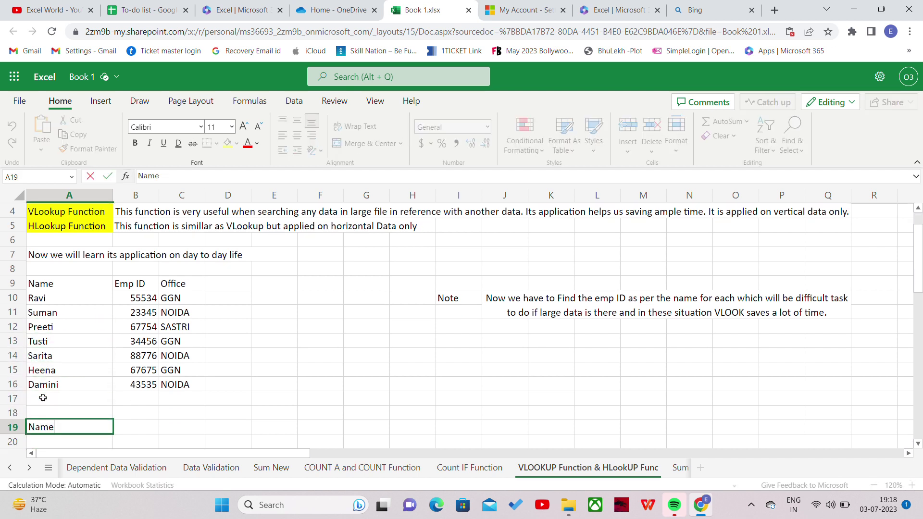
key("Return")
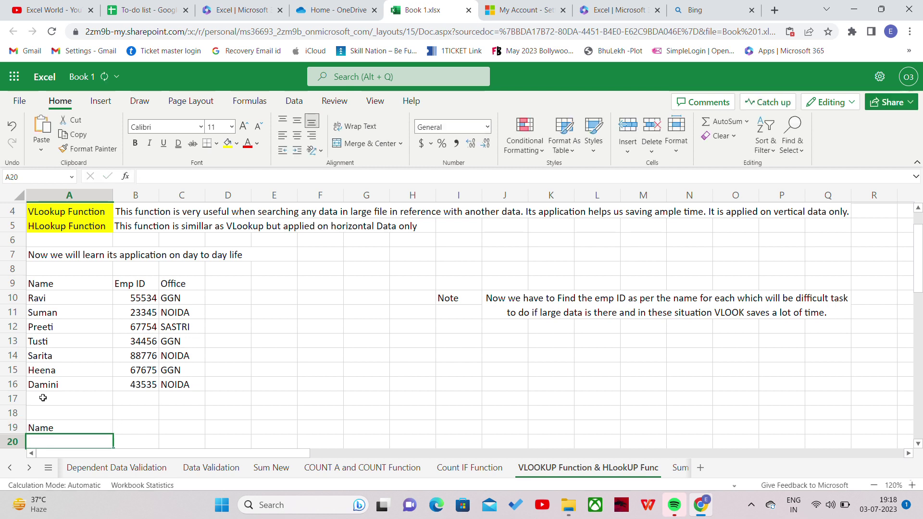
key("ctrl+v")
- Enter the header "Emp ID" in B19, beside the new Name header, and select the first result cell, B20
key("Up")
key("Right")
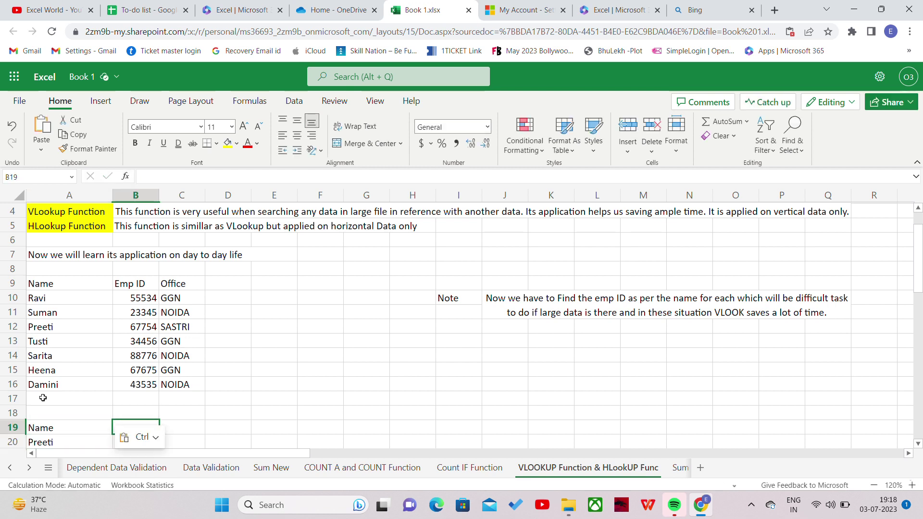
type("E")
key("Return")
key("Down")
key("Down")
key("Down")
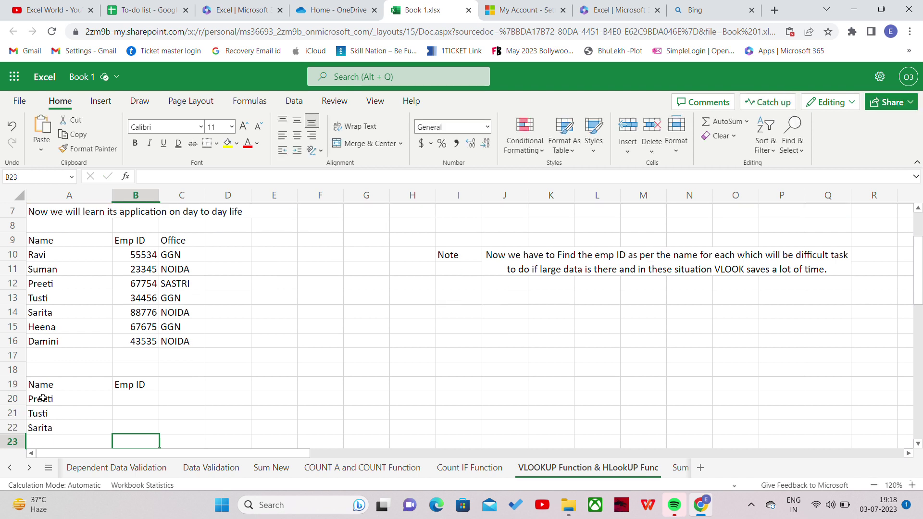
key("Up")
key("Up")
key("Up")
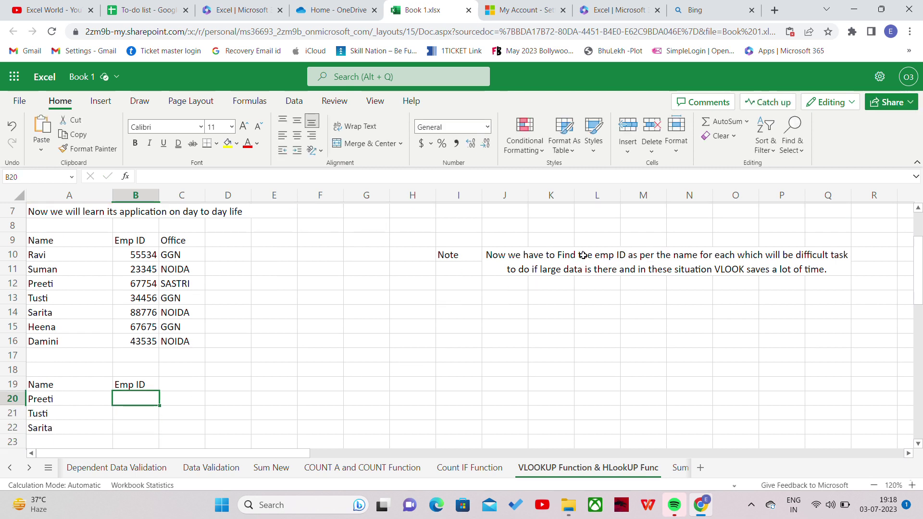
- Edit the J10 note by inserting "in different file and" before "for each" and "name" after "each"
double_click(625, 254)
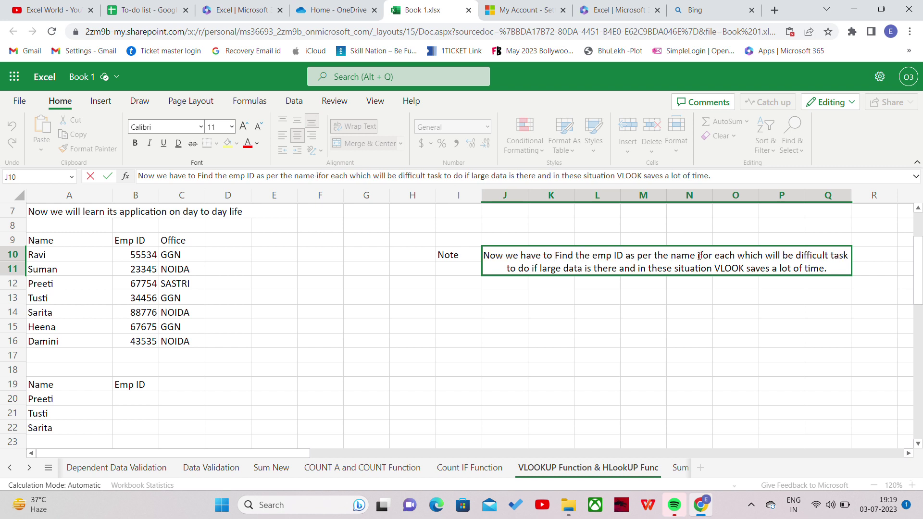
type("in di")
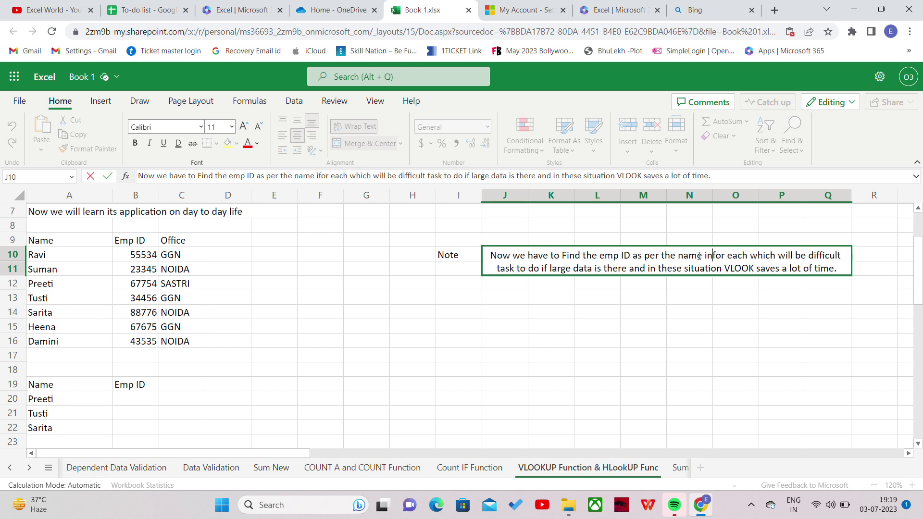
type("fferent file")
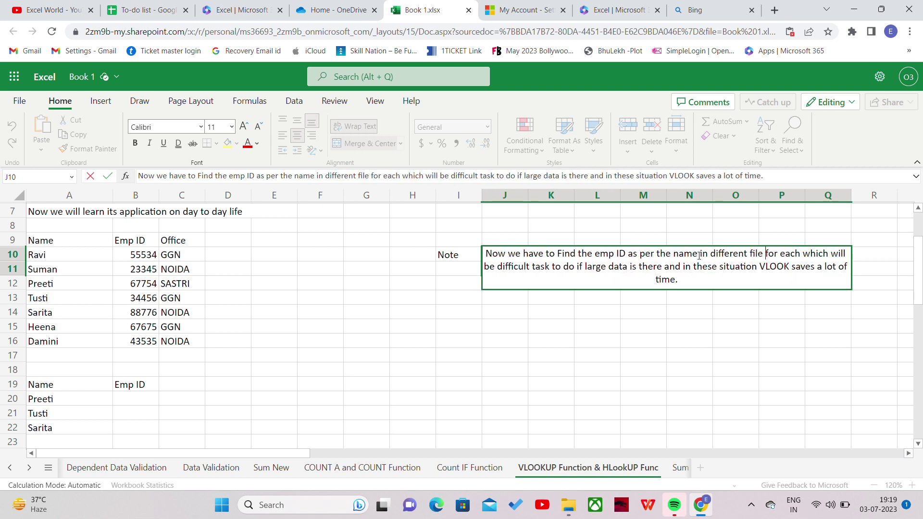
type(" and")
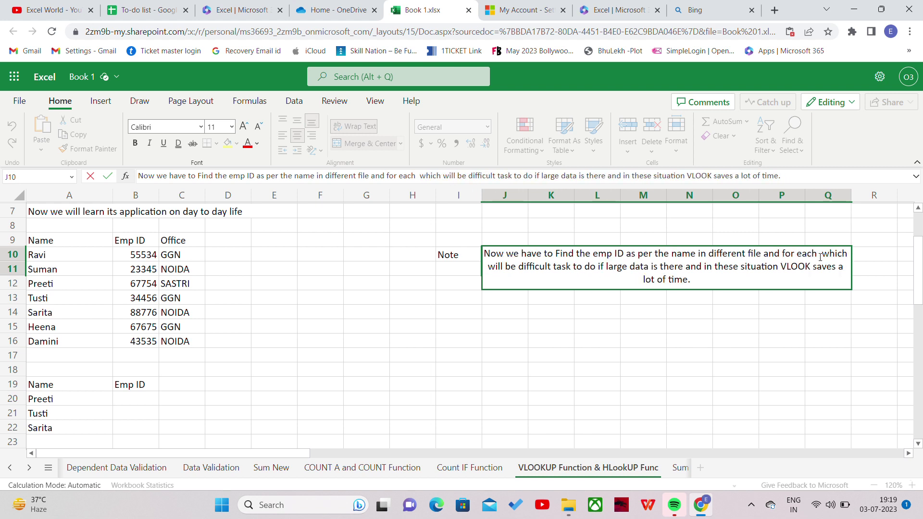
type("name")
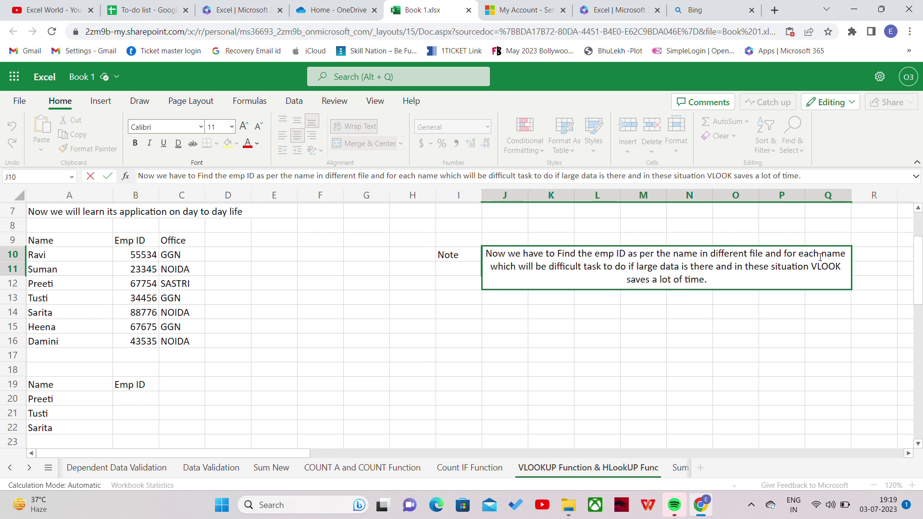
left_click(280, 384)
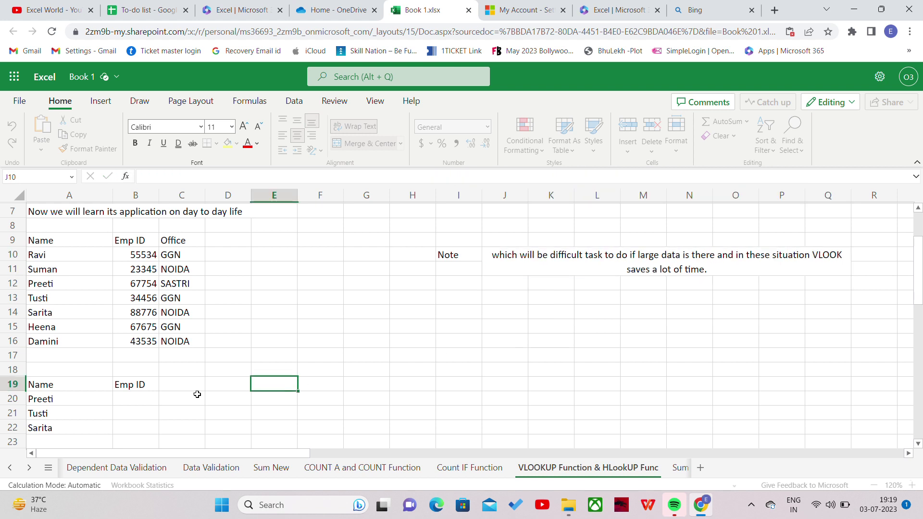
- Enter the heading "Steps" in I13 and the step number 1 in H14
left_click(148, 401)
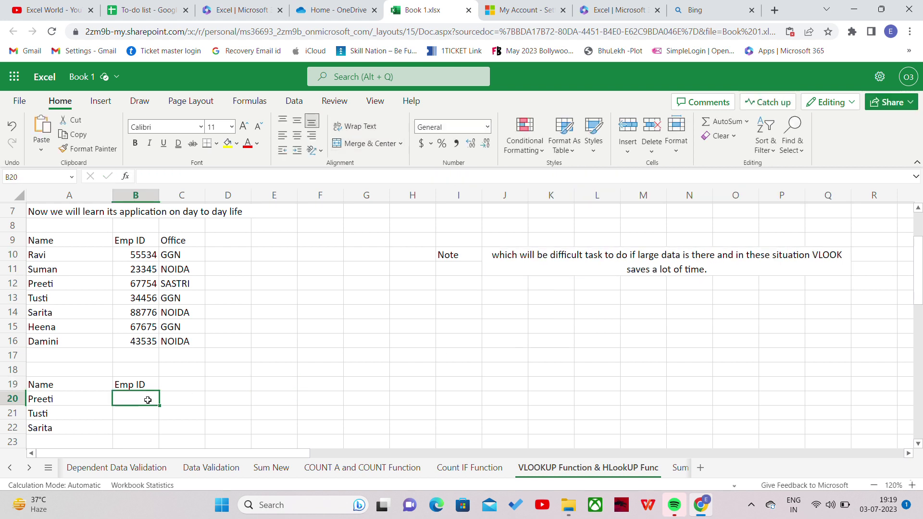
left_click(476, 296)
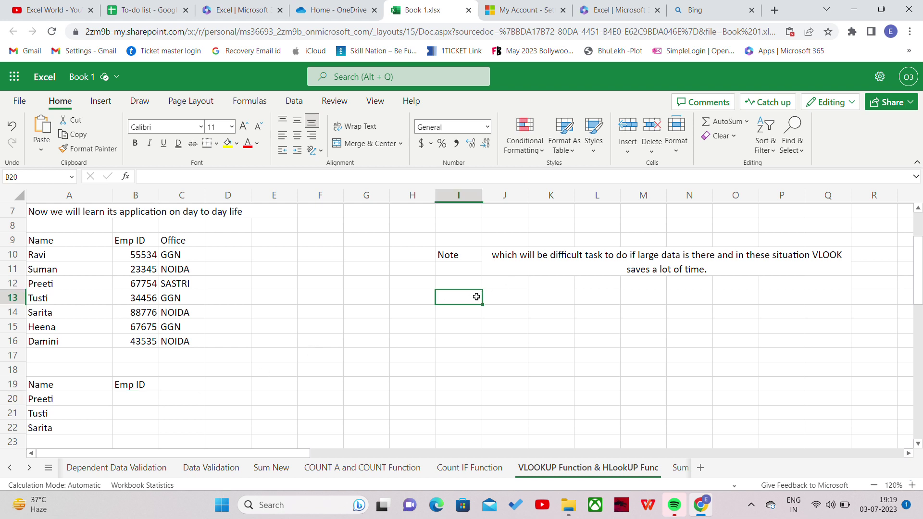
type("Ste")
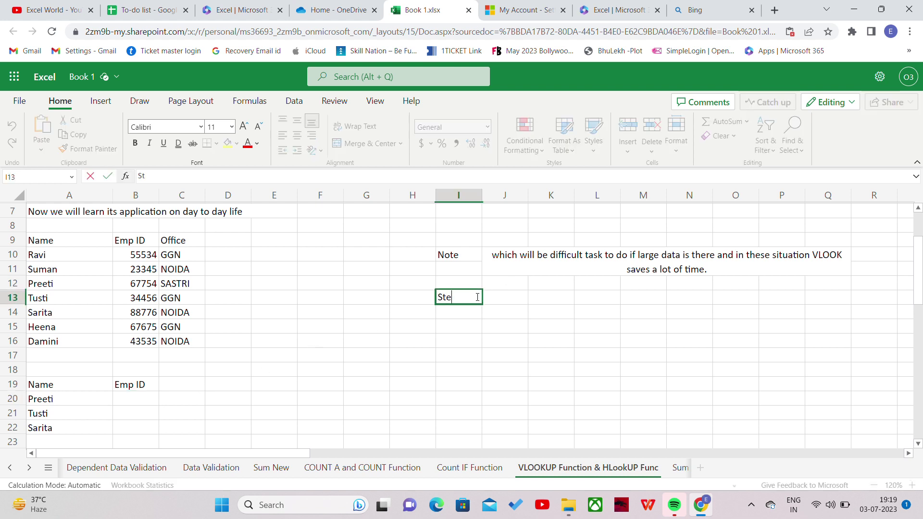
type("ps")
key("Return")
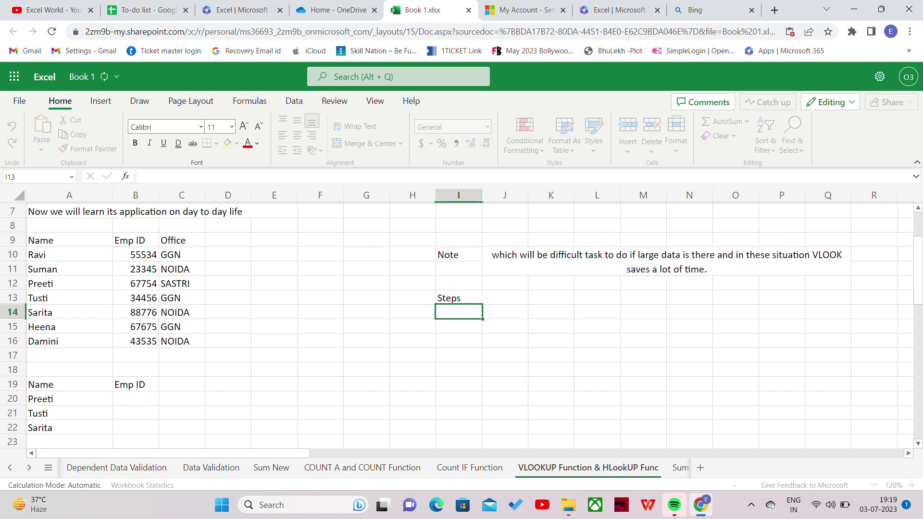
key("Left")
type("1")
key("Right")
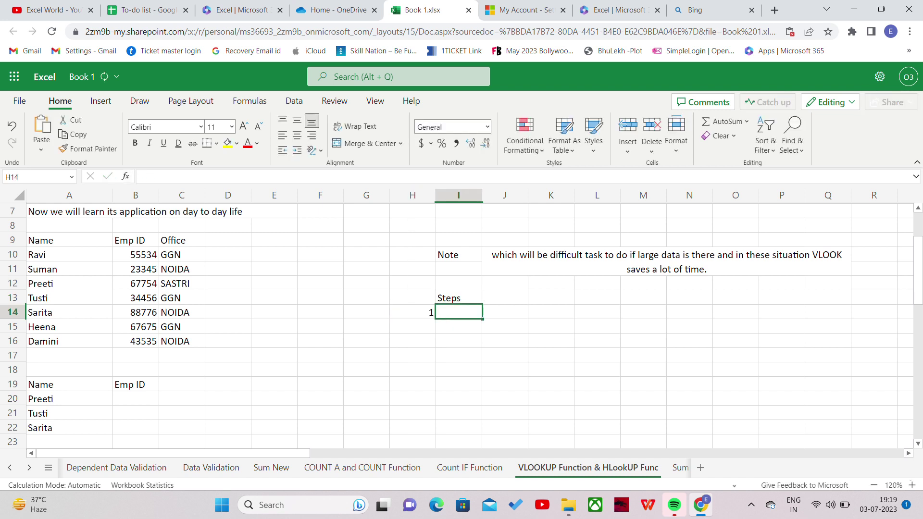
- Begin the first step's text in I14 with "We will select the cell where result"
type("Noww")
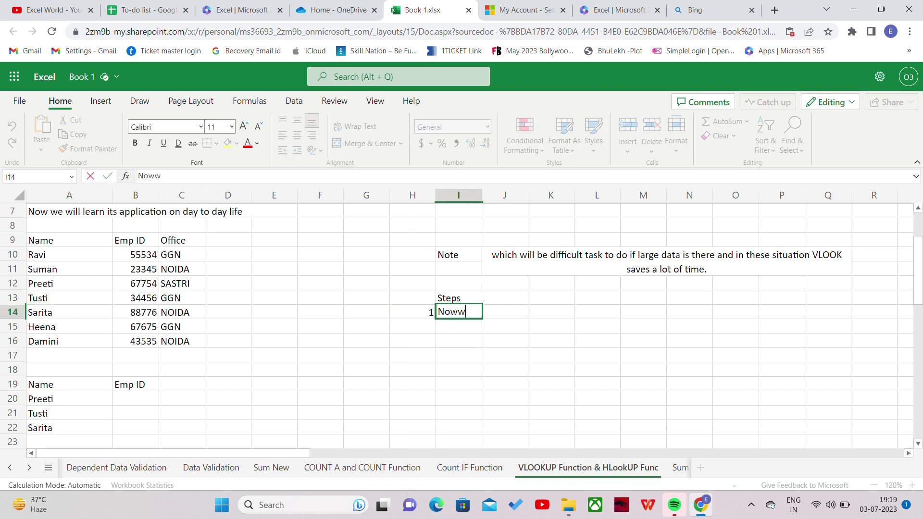
key("BackSpace")
key("BackSpace")
key("BackSpace")
key("BackSpace")
type("S")
key("BackSpace")
key("BackSpace")
type("We will select ")
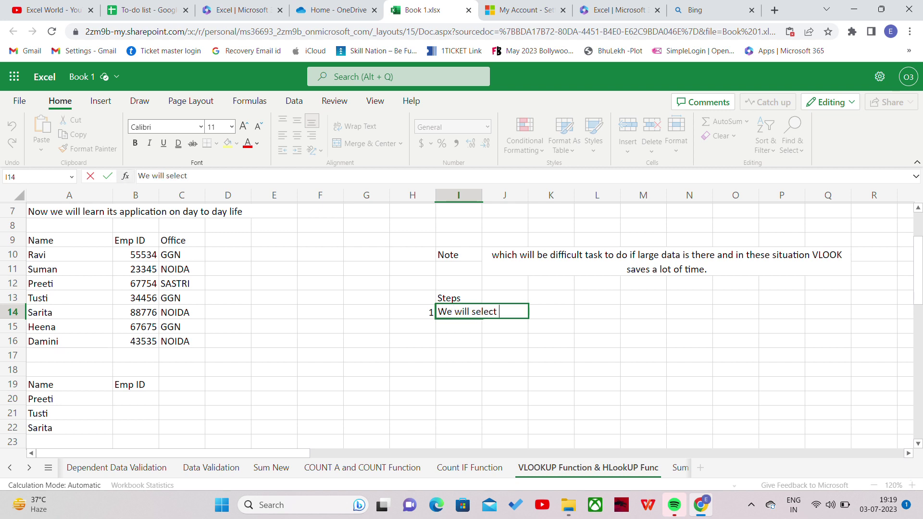
type("the cell where ")
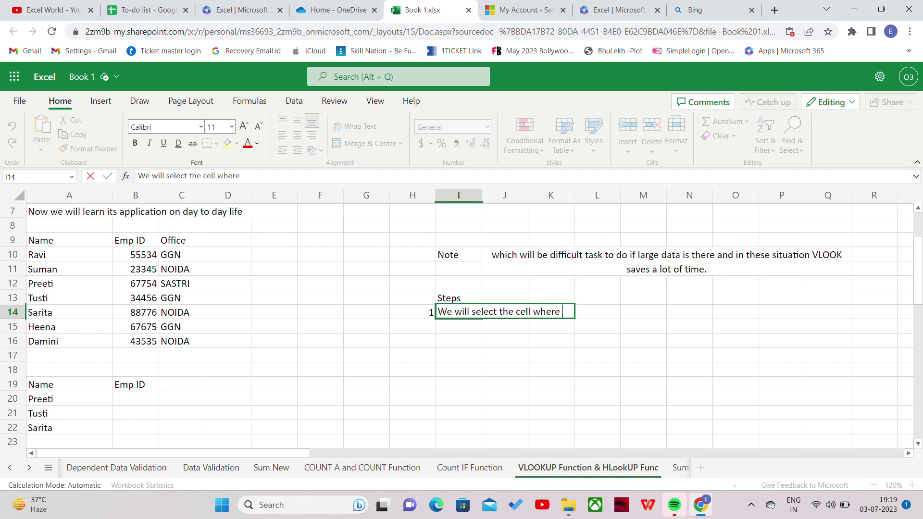
type("result")
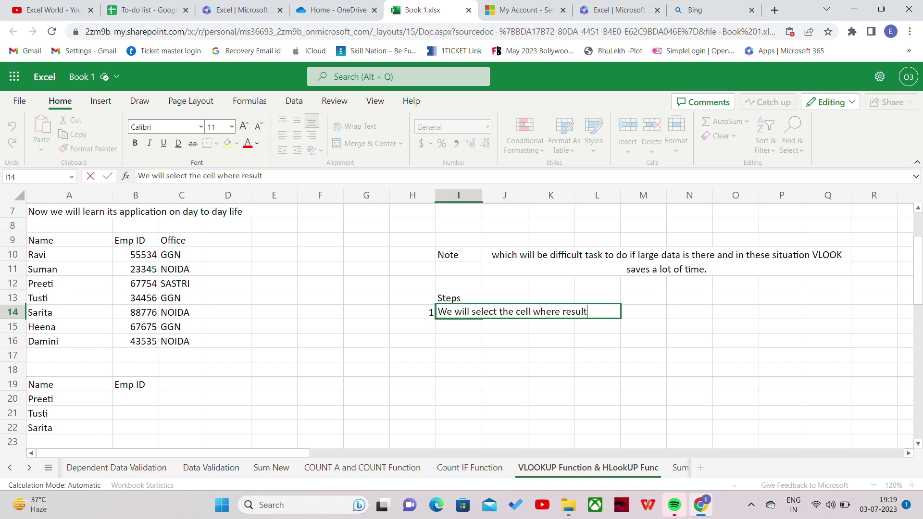
- Finish the I14 text with "is required and then we will put = vlookup and apply the formula."
type(" is require")
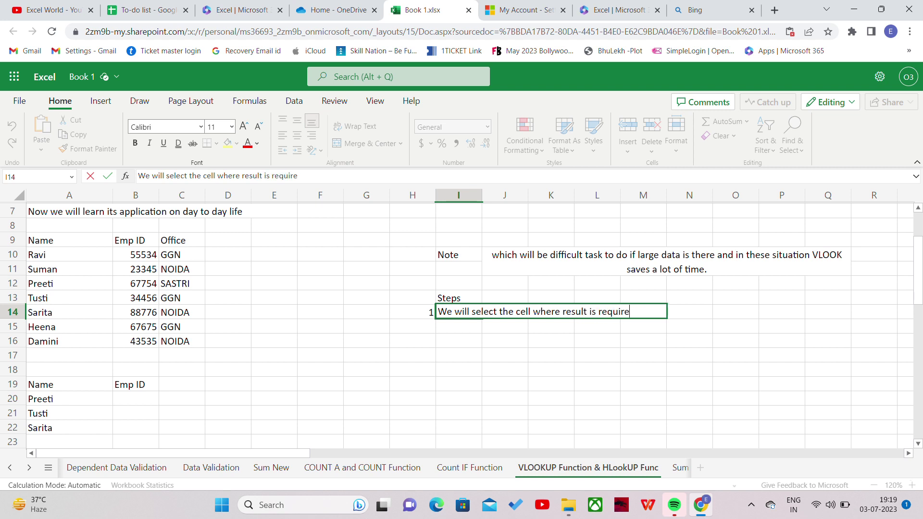
type("d like")
key("BackSpace")
key("BackSpace")
type("and then we")
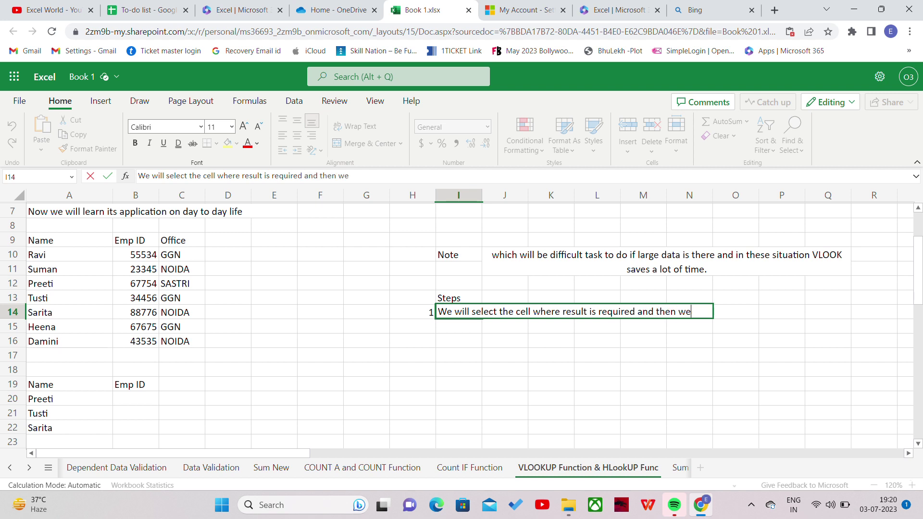
type(" will put ")
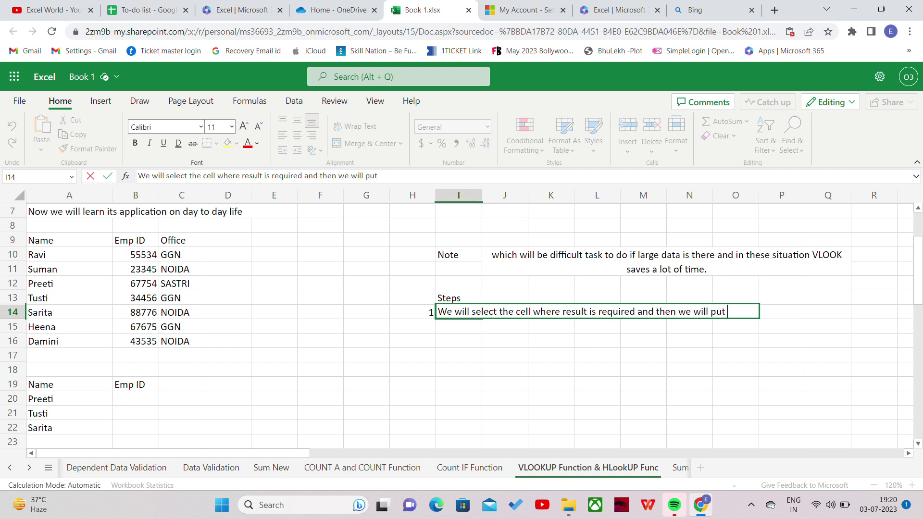
type("= vlookup a")
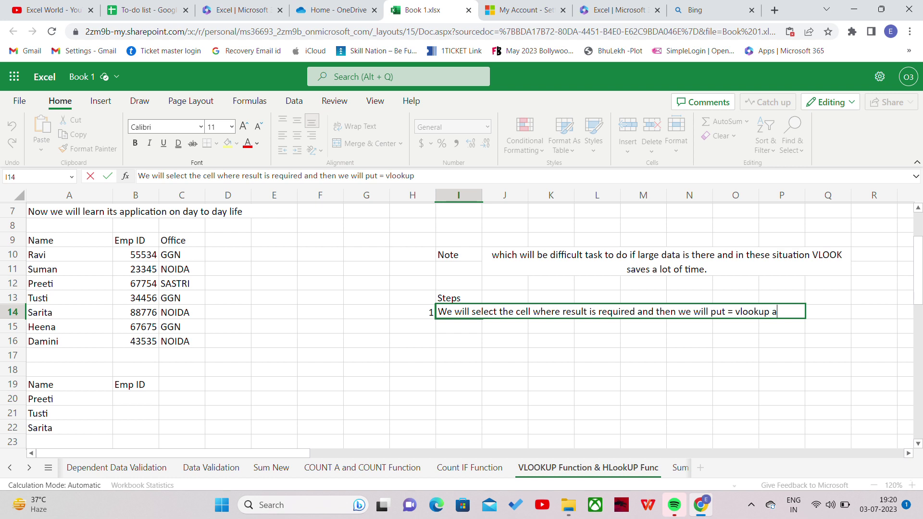
type("nd apply the formula.")
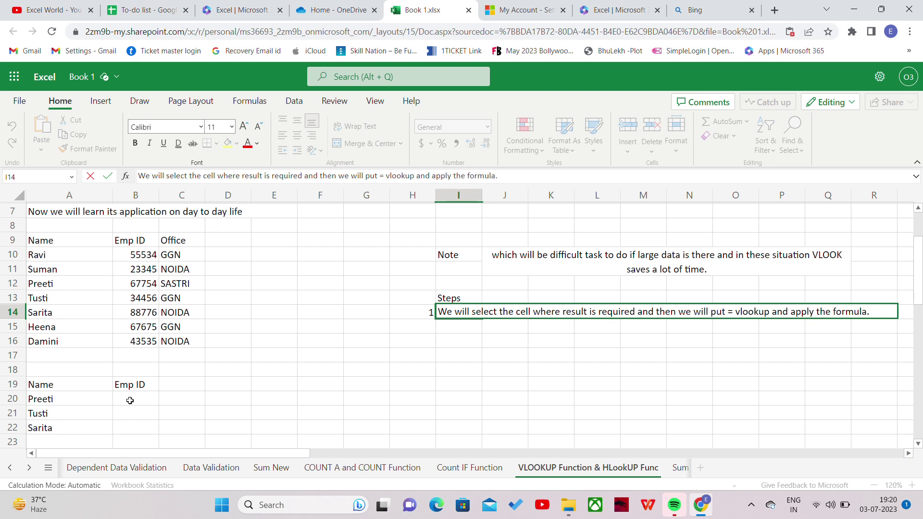
- Start a VLOOKUP formula in B20 and review the function's argument descriptions down to range_lookup
left_click(129, 400)
type("=")
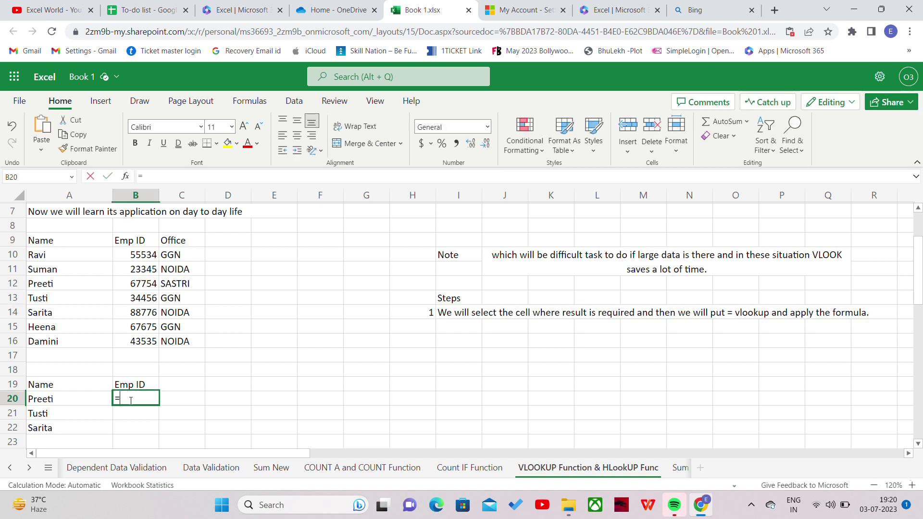
type("vlookup")
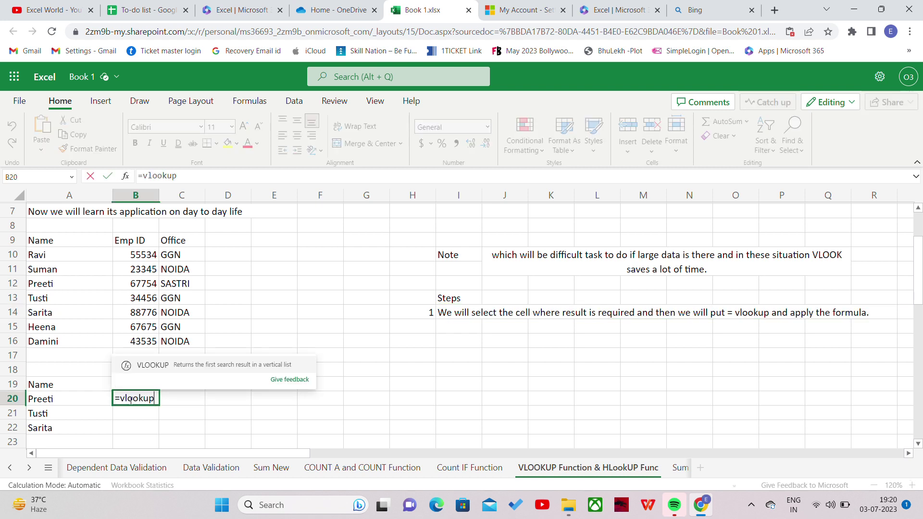
type("(")
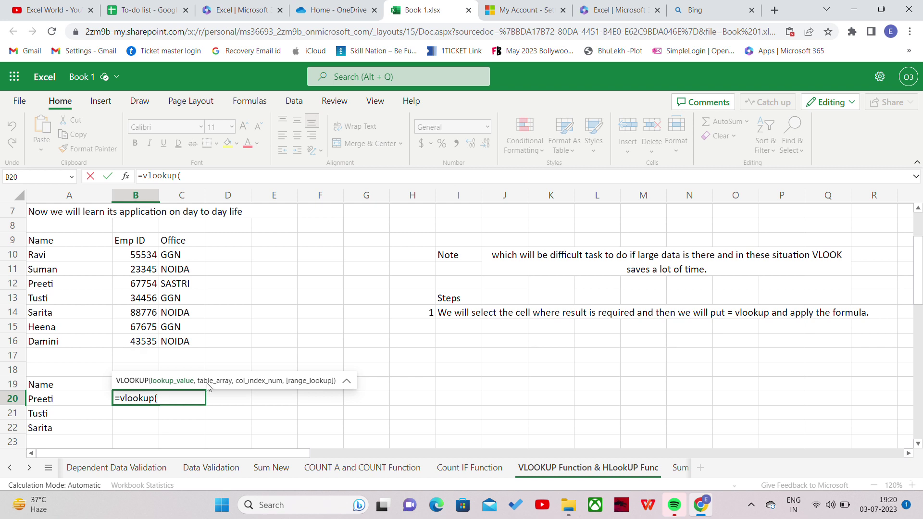
left_click(346, 382)
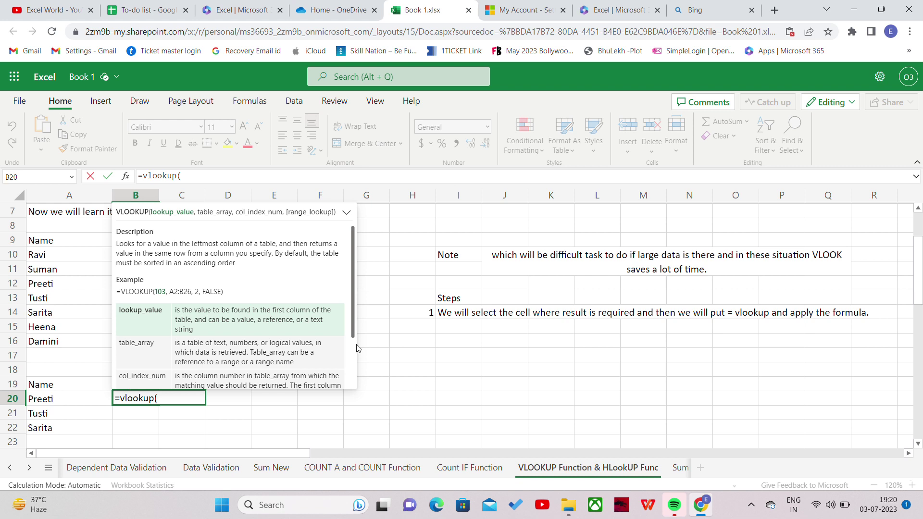
left_click_drag(355, 324, 355, 378)
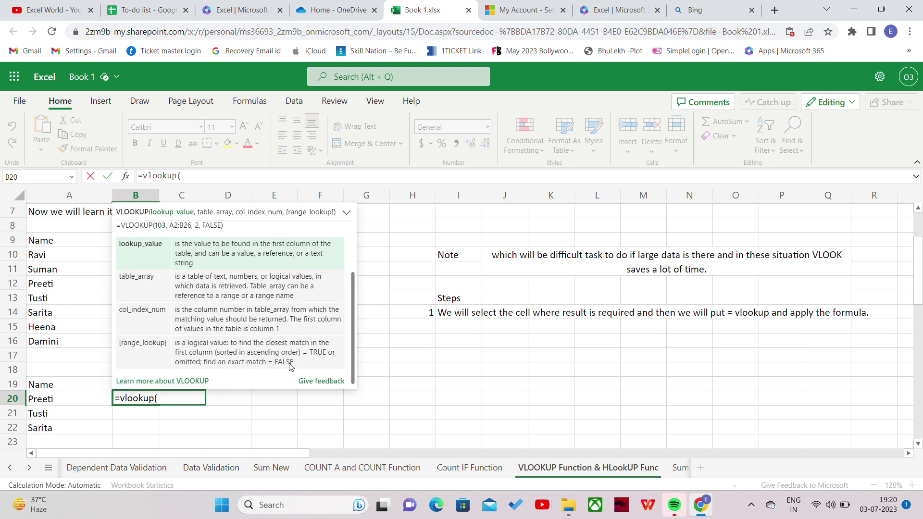
left_click(346, 214)
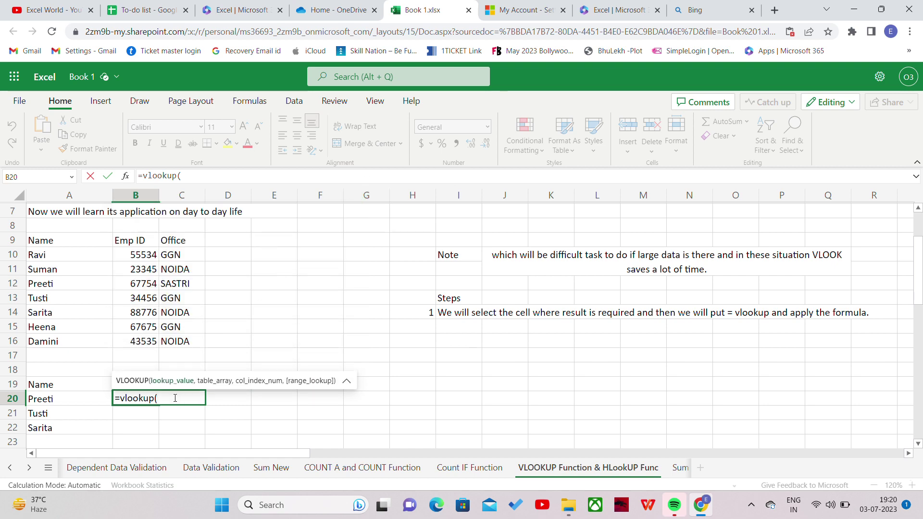
- Complete the B20 formula as =VLOOKUP(A20,A10:C16,2,0) and fill it down through B22
left_click(80, 400)
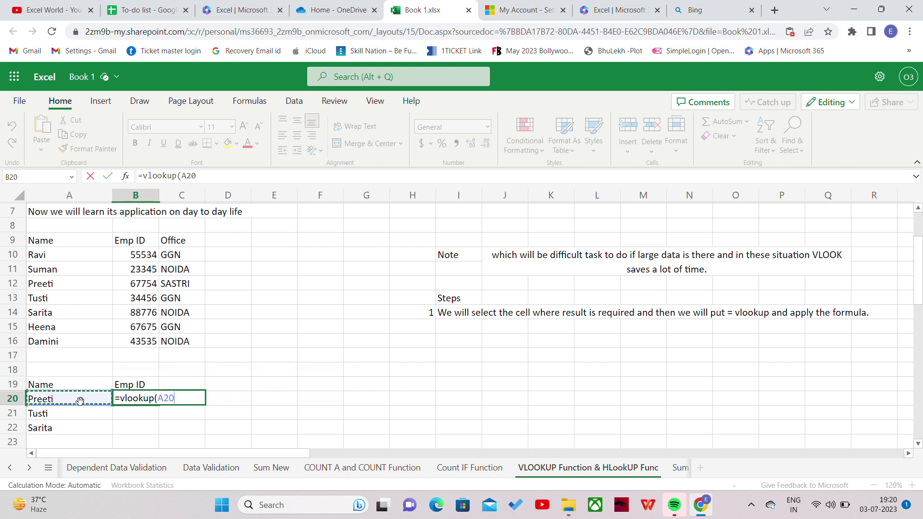
type(",")
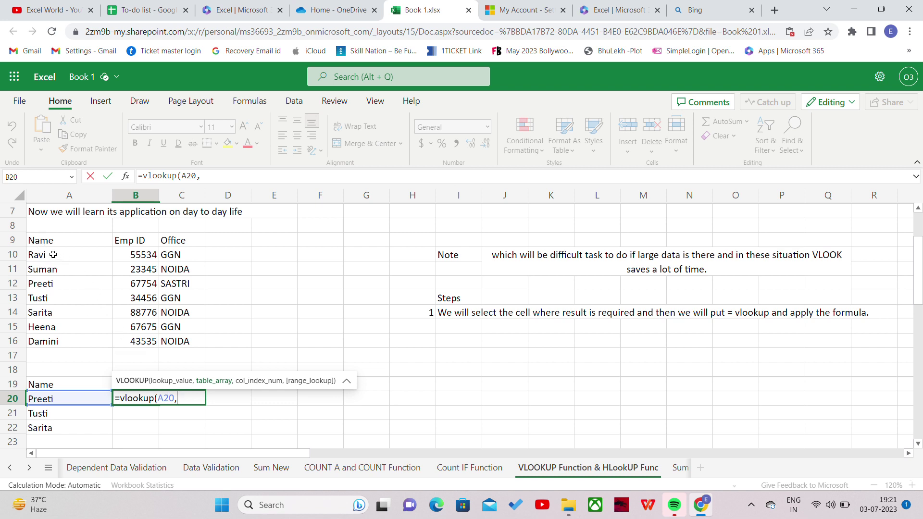
left_click_drag(53, 253, 171, 342)
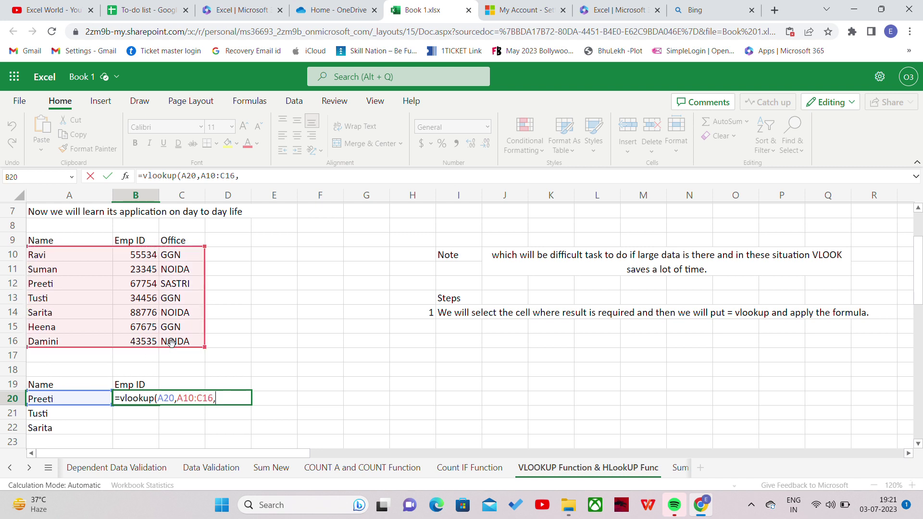
type(",")
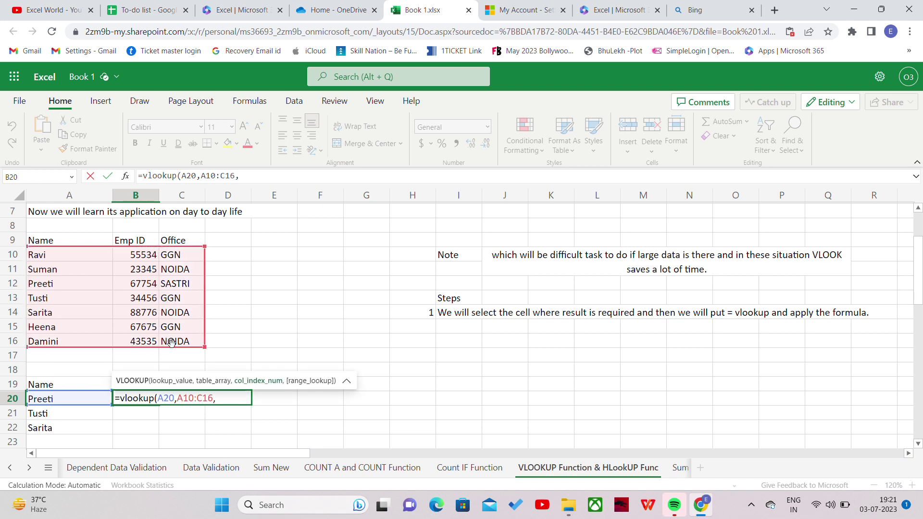
type("2,")
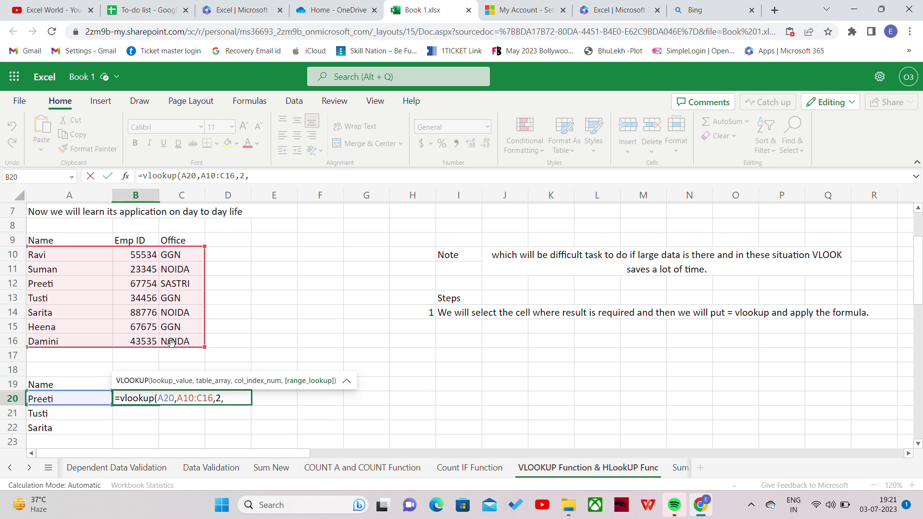
type("0)")
key("Return")
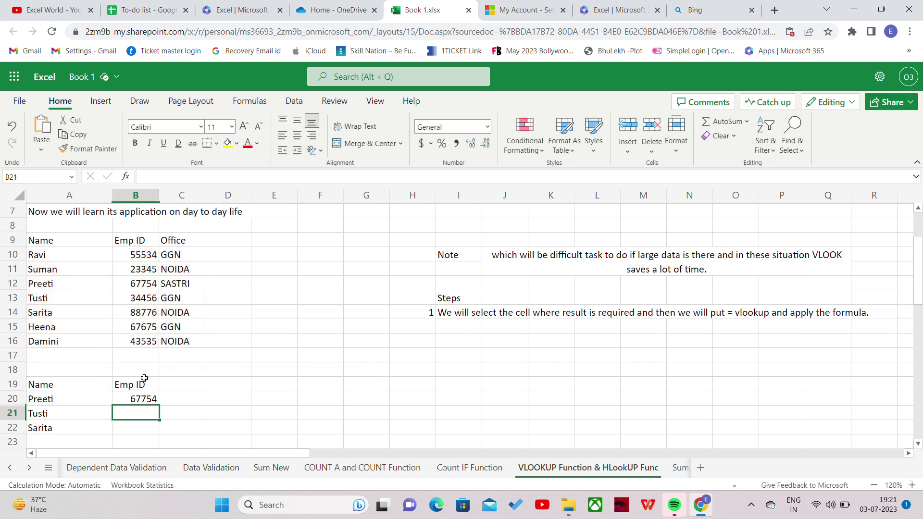
left_click(133, 401)
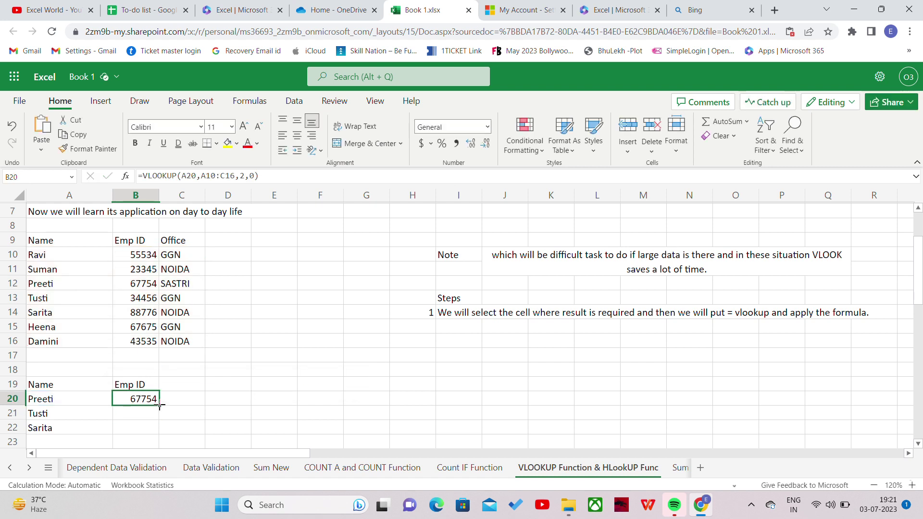
left_click_drag(159, 406, 159, 432)
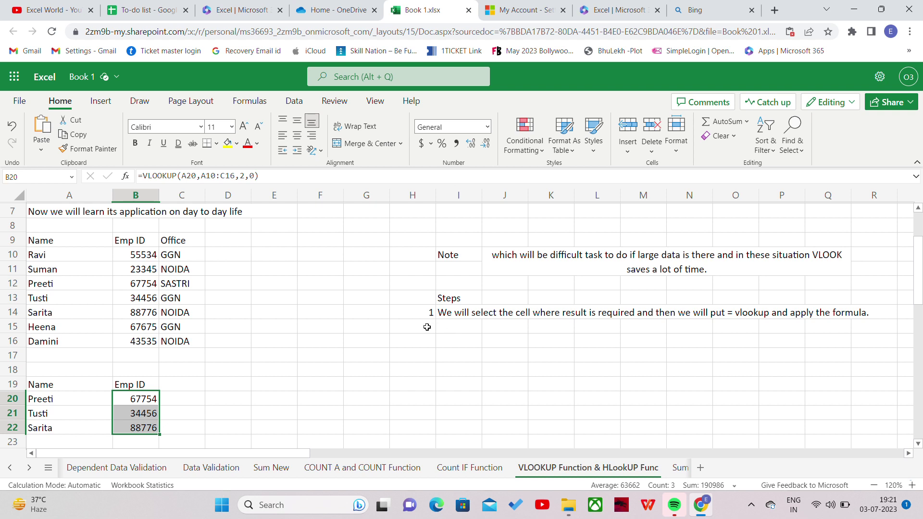
- Enter step number 2 in H15 and begin the I15 text with "While applying Vlookup we will first select the"
left_click(427, 327)
type("2")
key("Tab")
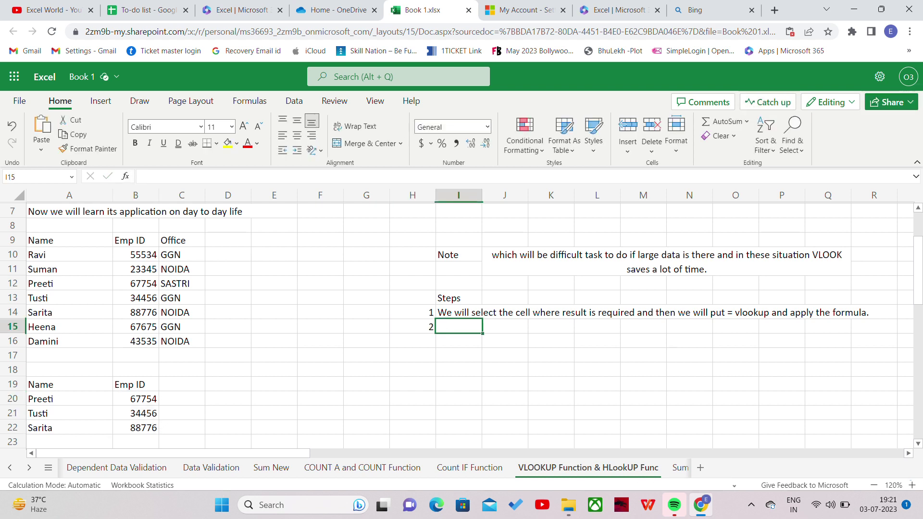
type("Whil")
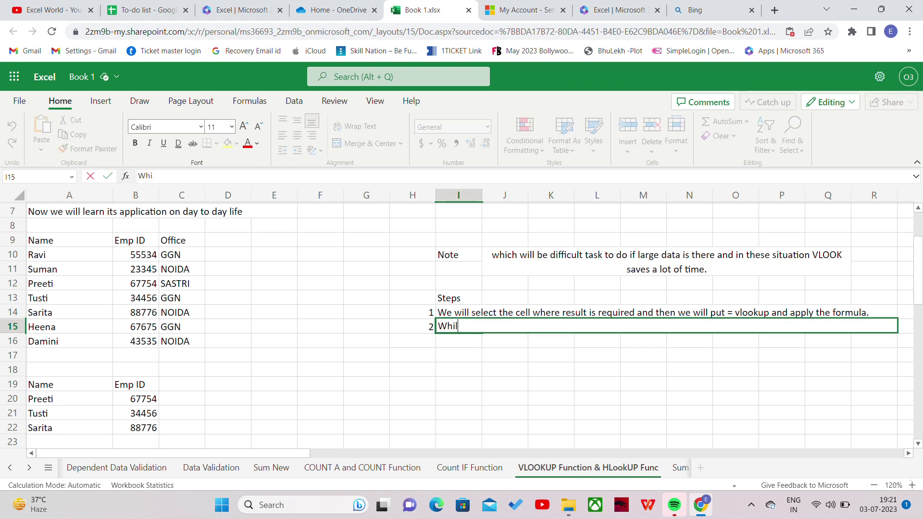
type("e applying Vloo")
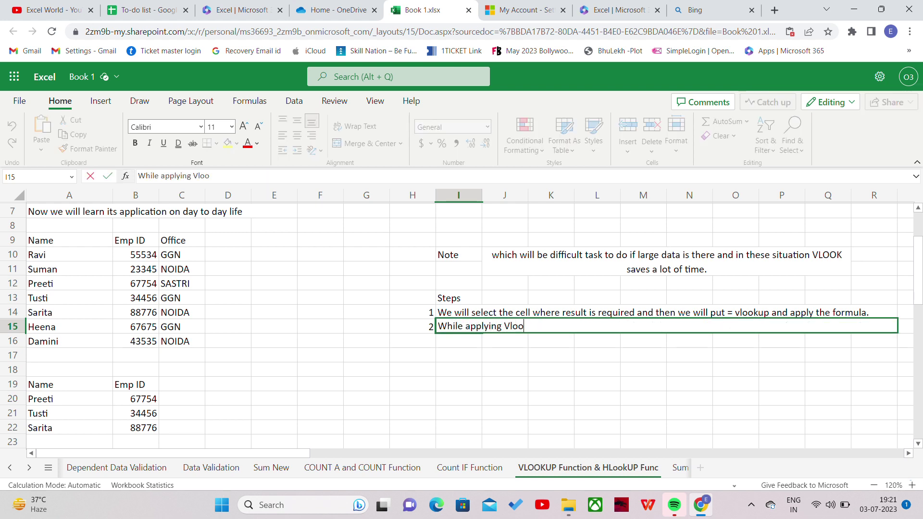
type("kup we will fir")
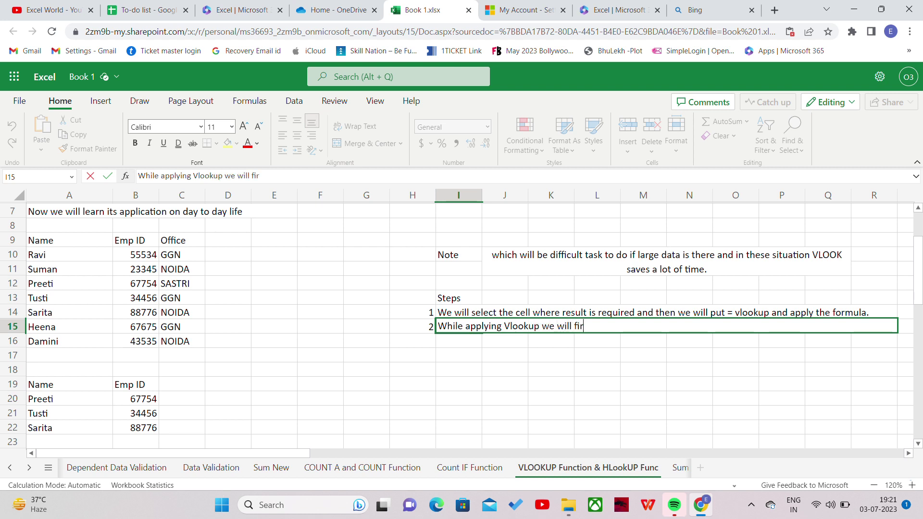
type("st select the ")
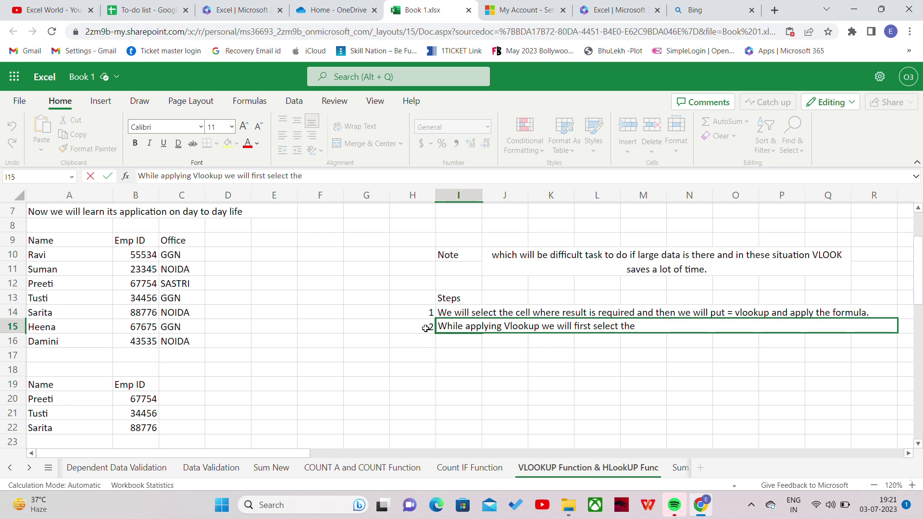
- Continue the I15 text with "reference cell or value on which basis we are searching the data"
type("cell")
key("BackSpace")
key("BackSpace")
key("BackSpace")
key("BackSpace")
type("refern")
key("BackSpace")
type("ence ")
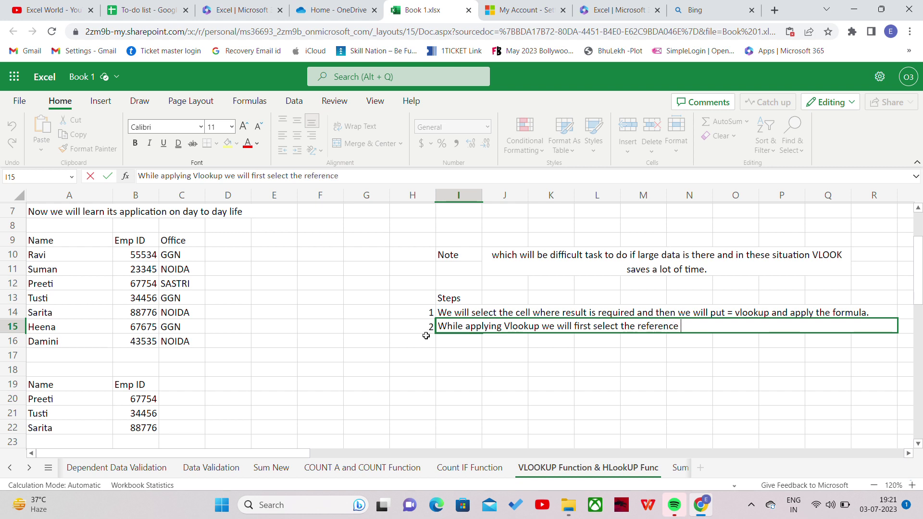
type("cell or value on w")
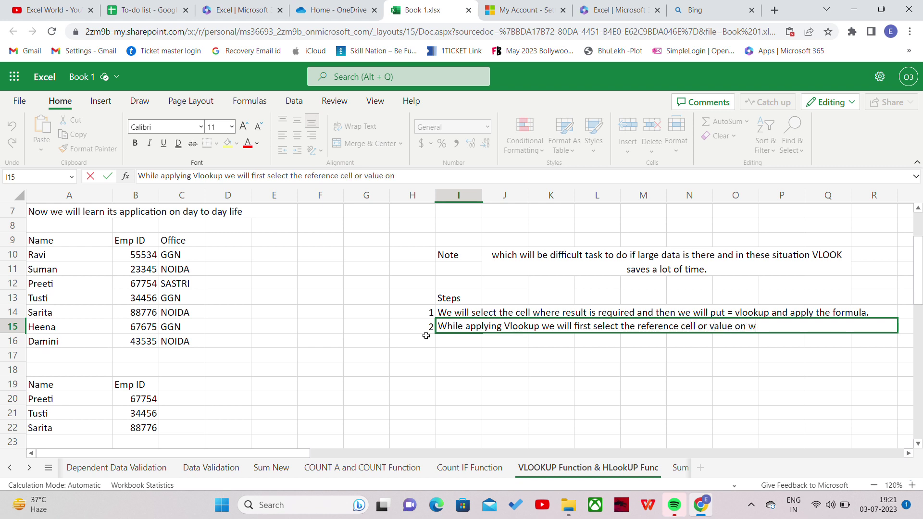
type("hich va")
key("BackSpace")
key("BackSpace")
type("basis we ")
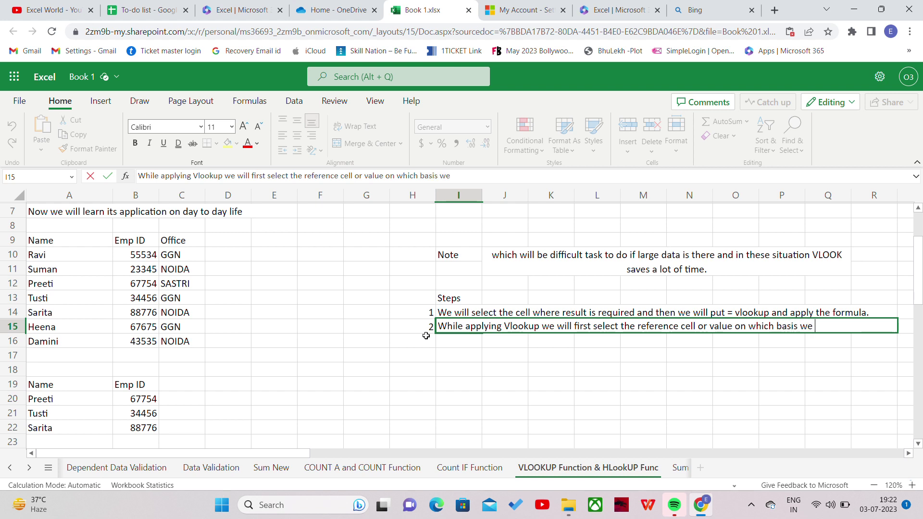
type("are searching the ")
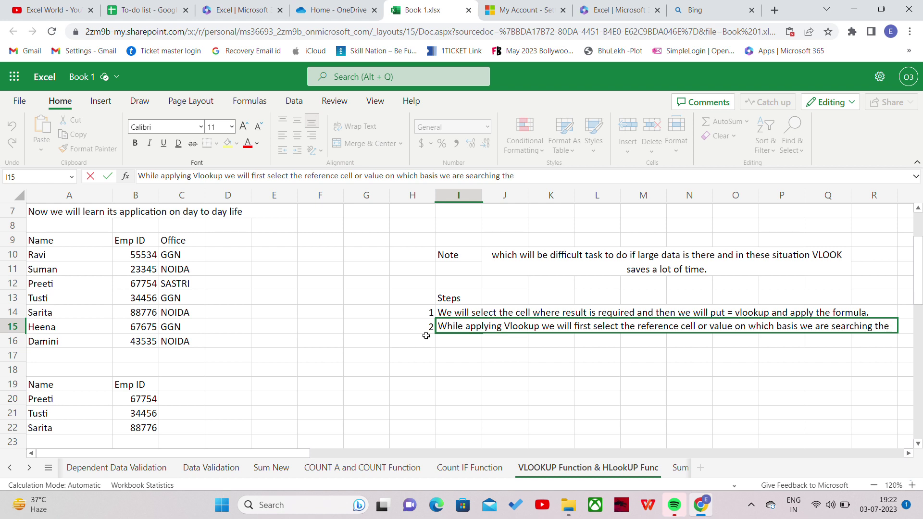
type("data")
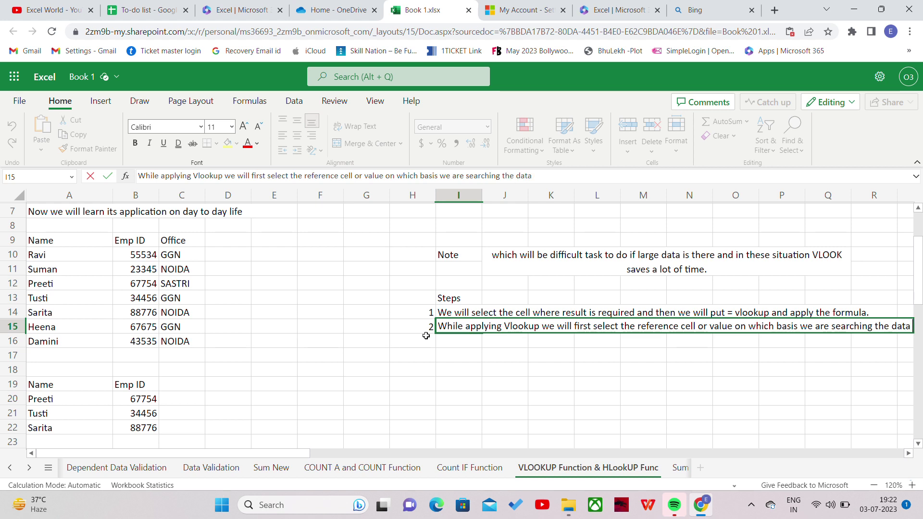
- Extend the I15 text with "here it is name of employee on that basis we are searching emp ID. After that"
type(" here it h")
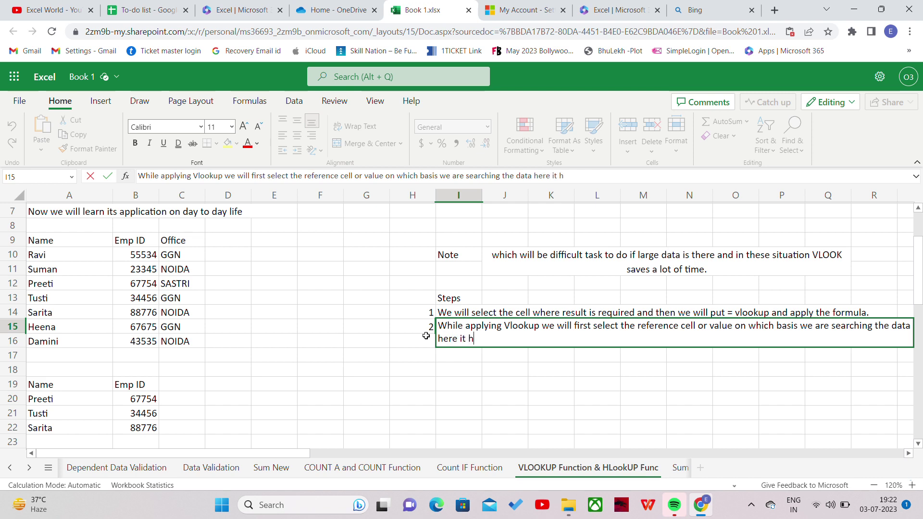
key("BackSpace")
type("is name of empl")
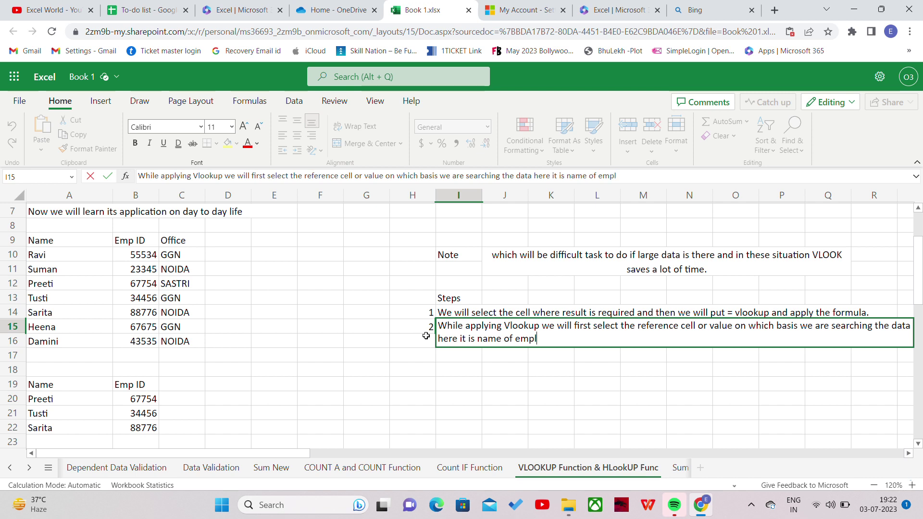
type("oyee on that b")
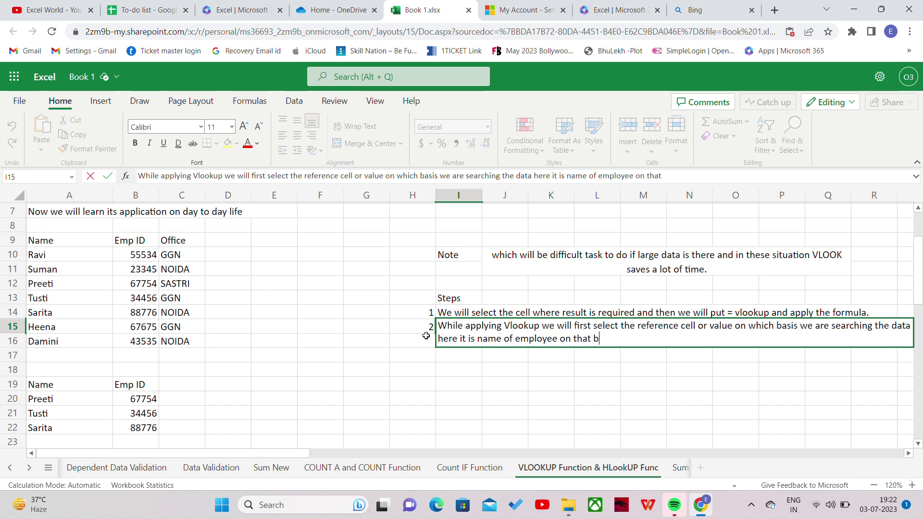
type("asis we are search")
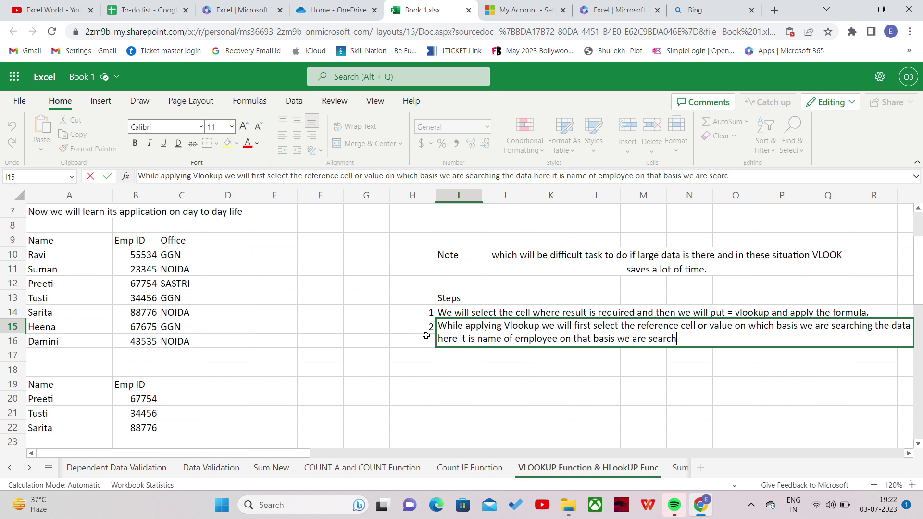
type("ing emp I")
key("BackSpace")
type("ID. After that")
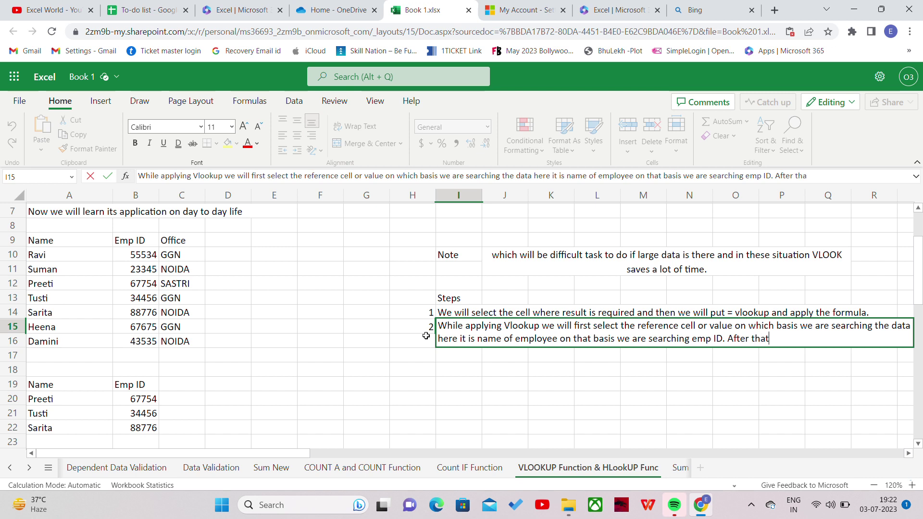
- Add "we will select the entire set of data in which data needs to be retrived." to the I15 text
type(" we will select the ")
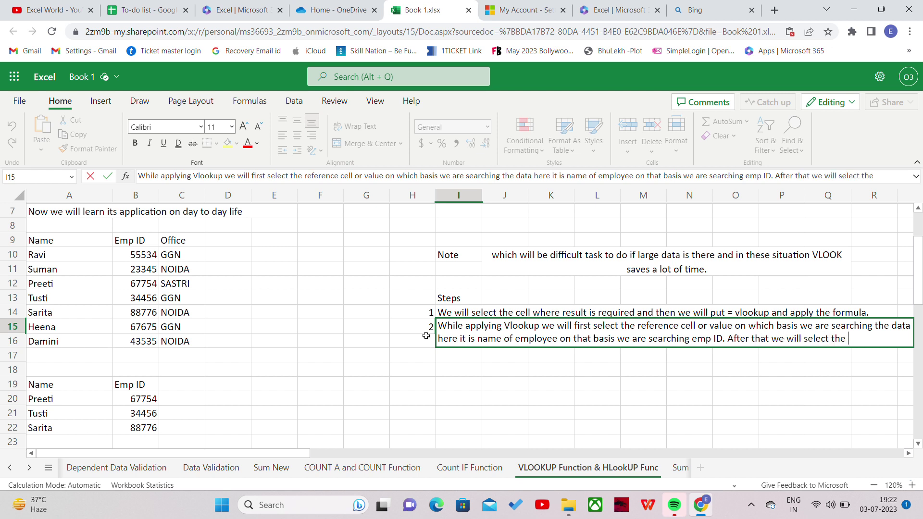
type("entri")
key("BackSpace")
key("BackSpace")
type("ire set of data")
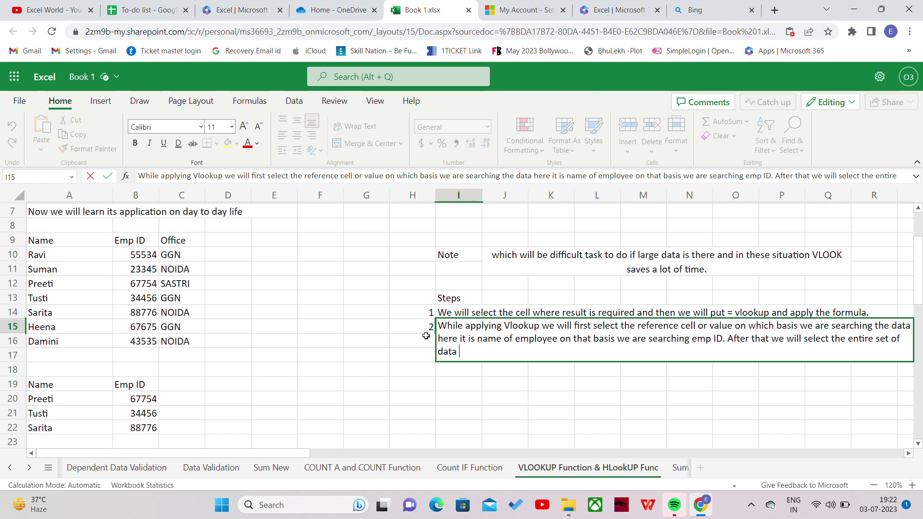
type("in which")
type("data needs to be r")
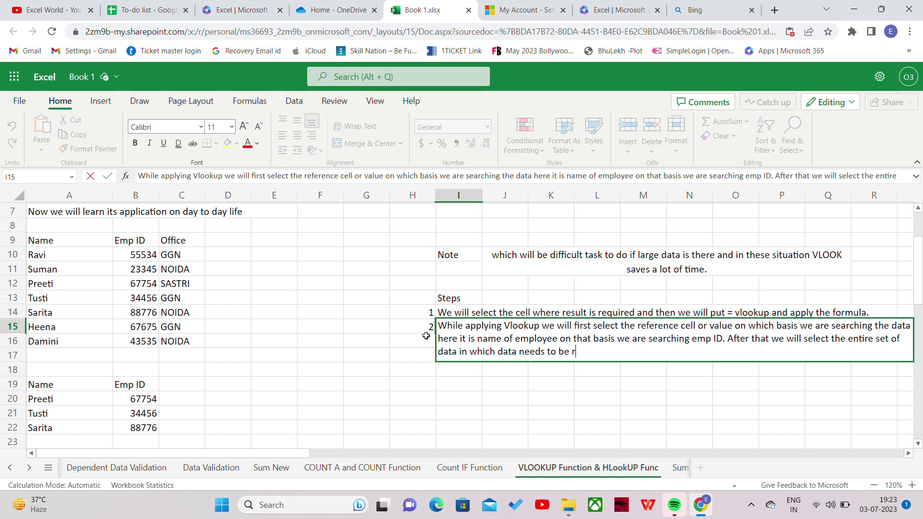
type("etrived")
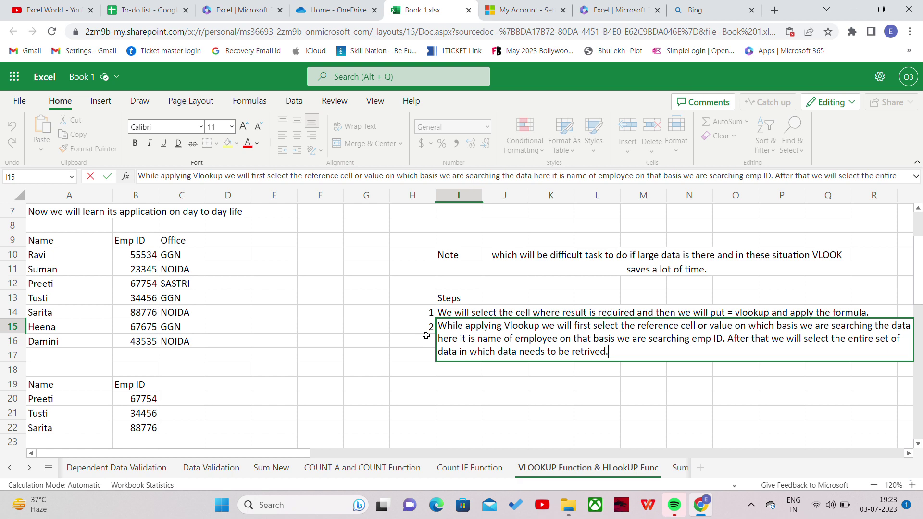
- Replace the full stops in the I15 text with commas and continue it with "After that here"
type(", After tha")
type("t")
key("BackSpace")
type(", After that here ")
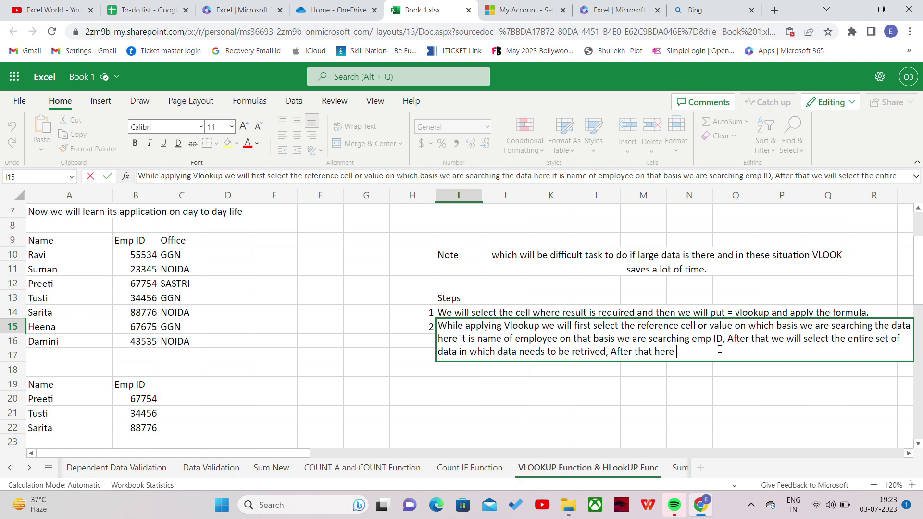
- Extend the I15 text with "we will put the column number of the data which we are searching"
type("we will put the table")
key("BackSpace")
key("BackSpace")
key("BackSpace")
key("BackSpace")
key("BackSpace")
type("coulumn num")
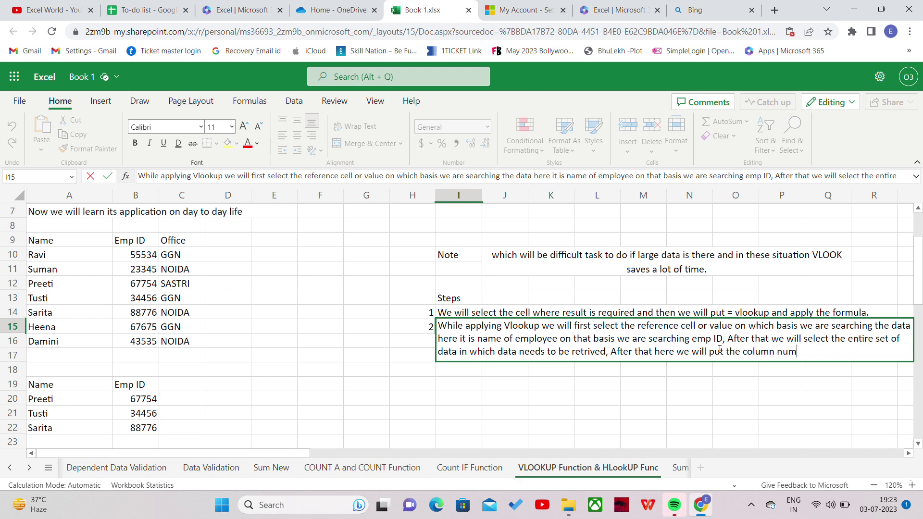
type("ber of the")
type("data which we")
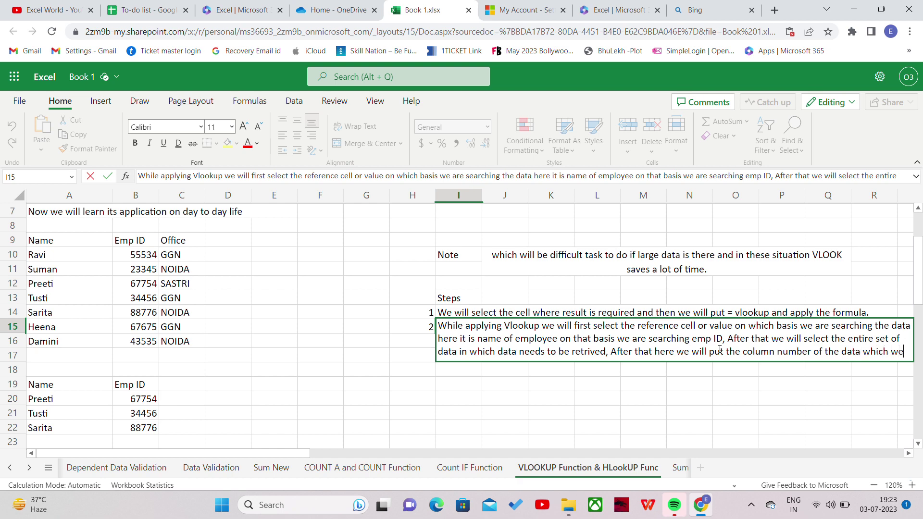
type(" are searching")
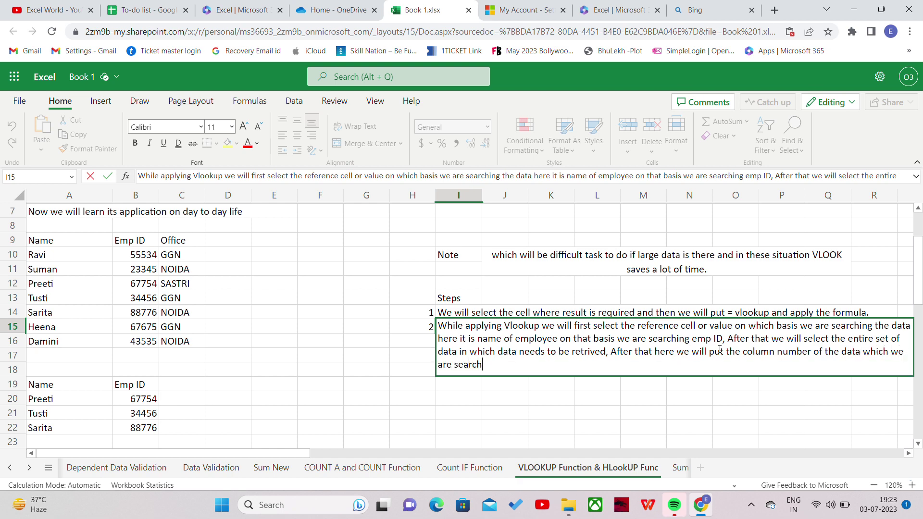
- Add "here as it is 2 and select data as per the able not as per excel file, after that" to the I15 text
type(" here as it is 2 and select ")
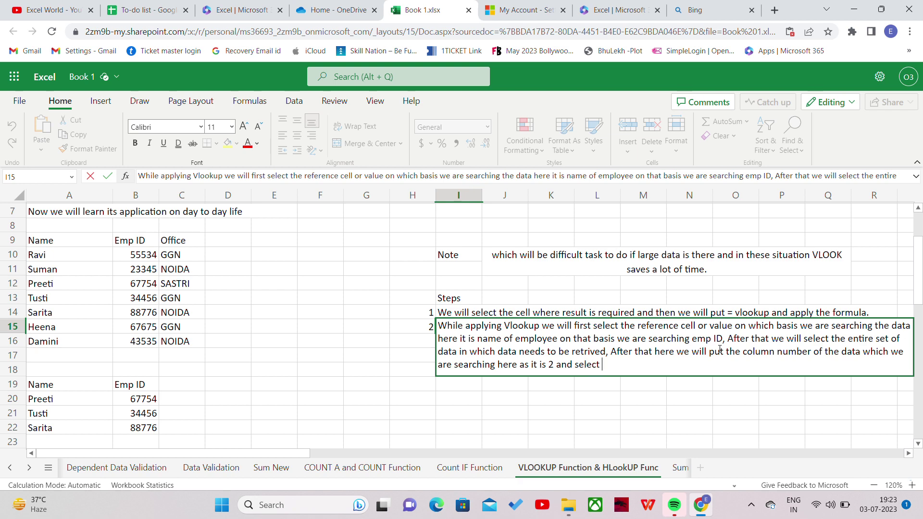
type("data as per the able not ")
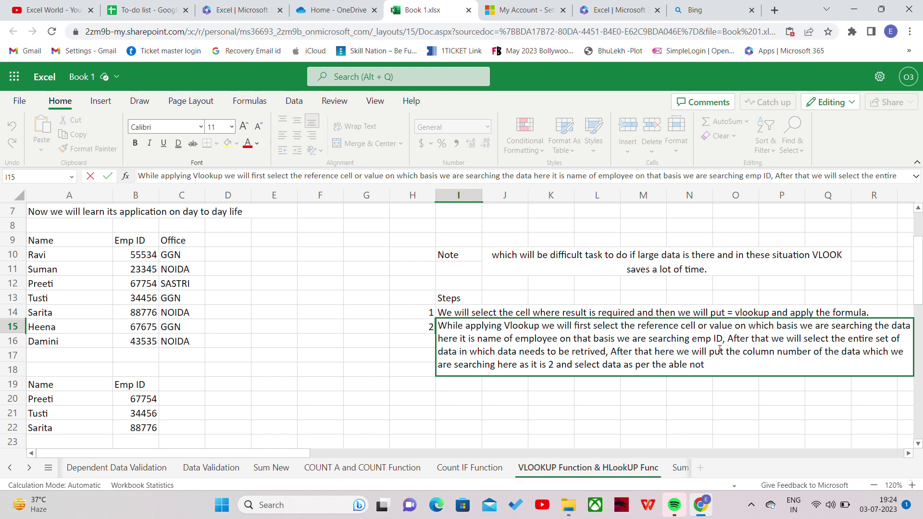
type("as per excel file, after thattt")
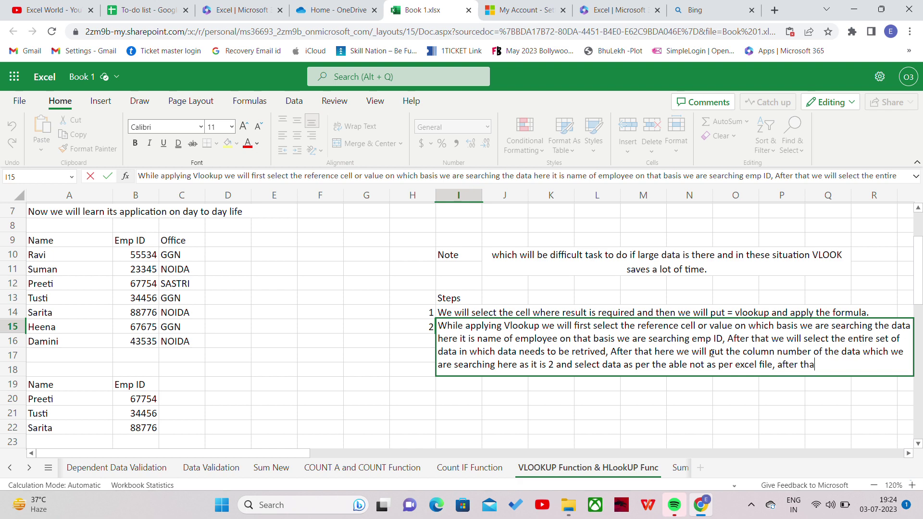
- Continue the I15 text with "we will put 0 if no exa"
key("BackSpace")
type("we will put 0")
type("if no es")
key("BackSpace")
type("xa")
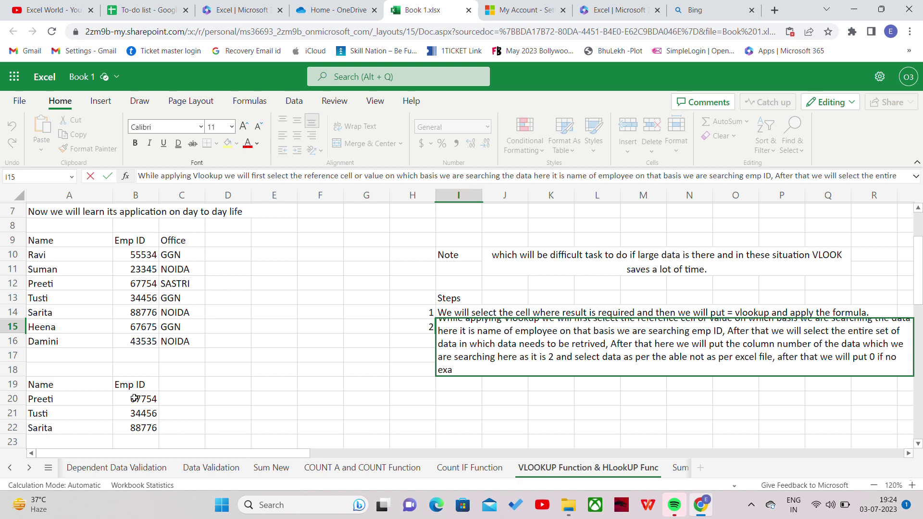
- Check the range_lookup argument of the VLOOKUP formula in B20 and re-enter it as 0
left_click(135, 398)
double_click(135, 398)
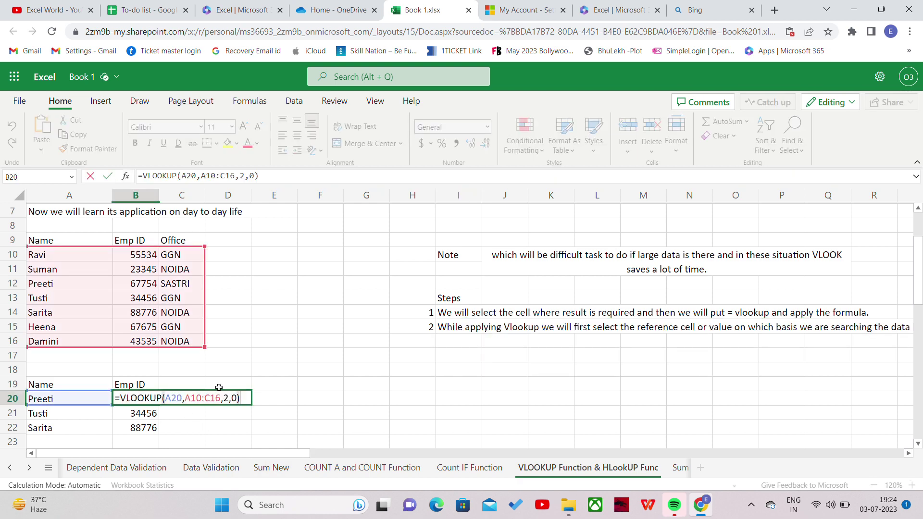
key("BackSpace")
key("BackSpace")
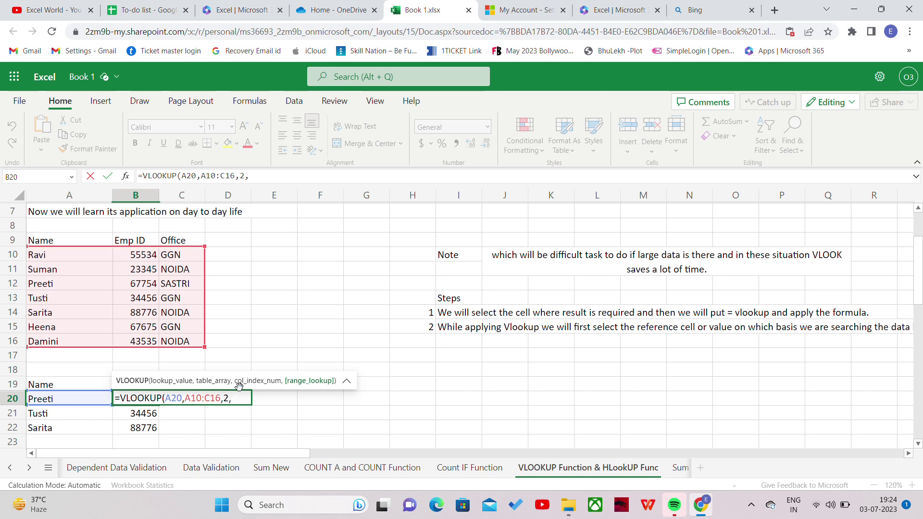
type("0)")
key("Return")
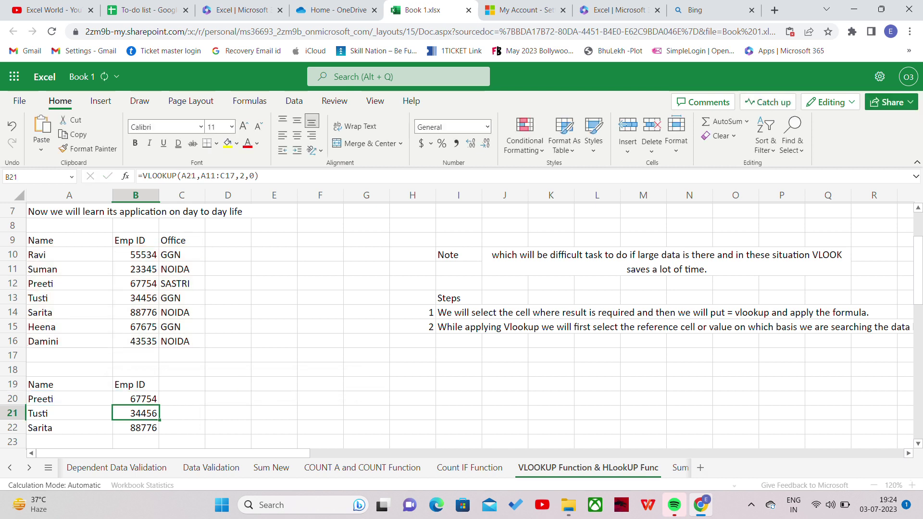
- Resume the I15 text and complete its last phrase as "exact match is required"
left_click(470, 330)
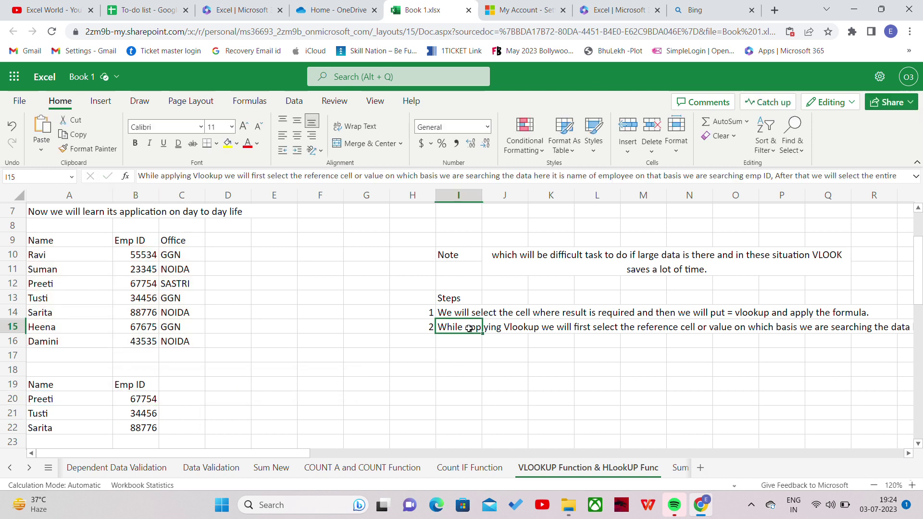
double_click(469, 330)
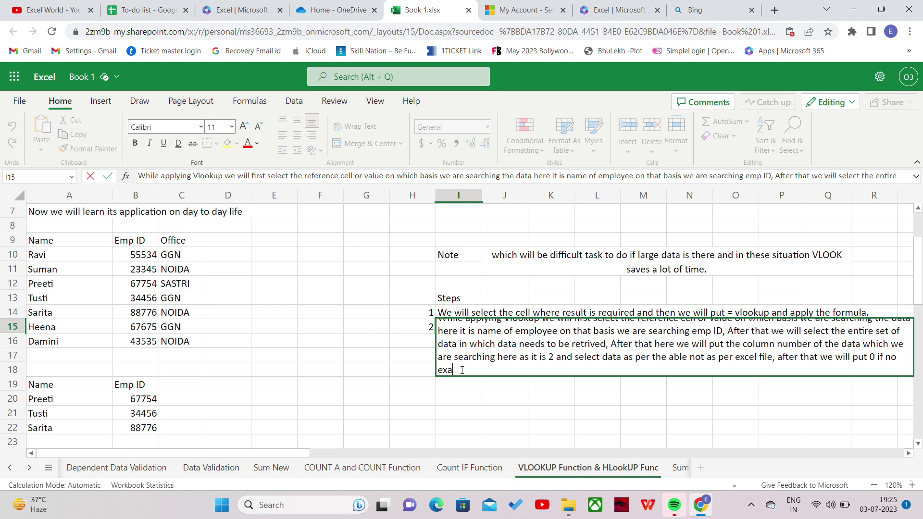
type("ct m")
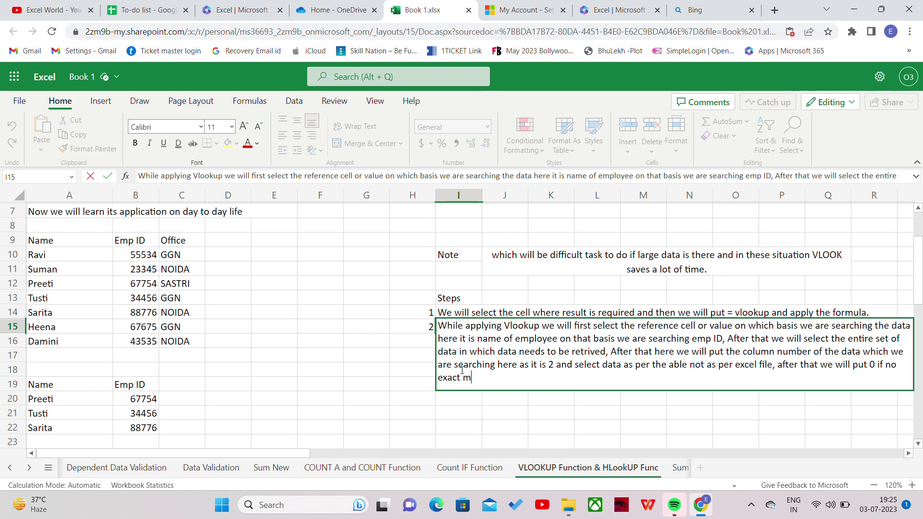
type("atch is r")
key("BackSpace")
type("required")
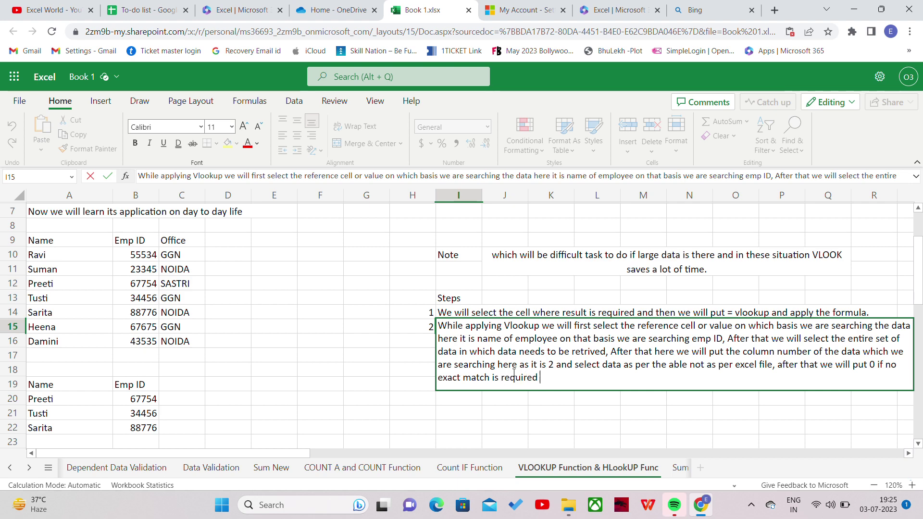
- Finish the I15 text with "if exact match we will put 1. then enter and drag till we require the result."
type(" if exact match we will put ")
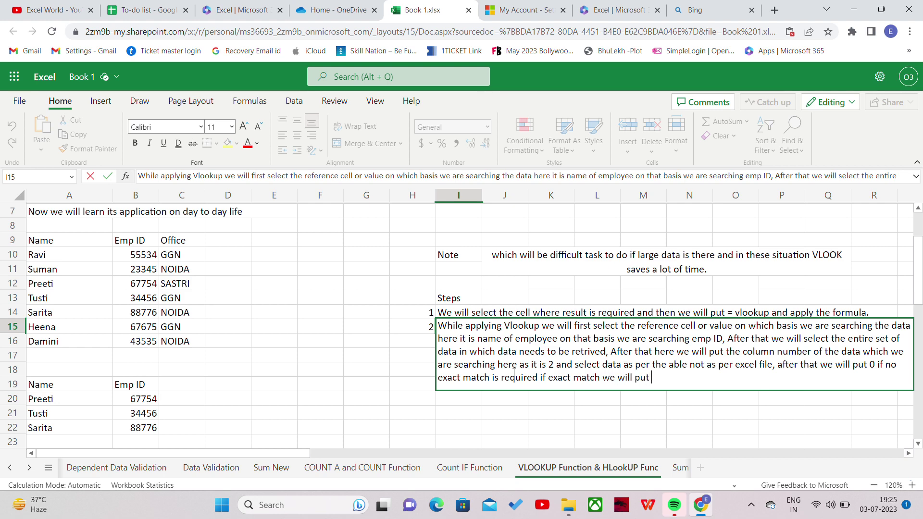
type("1. then enter ")
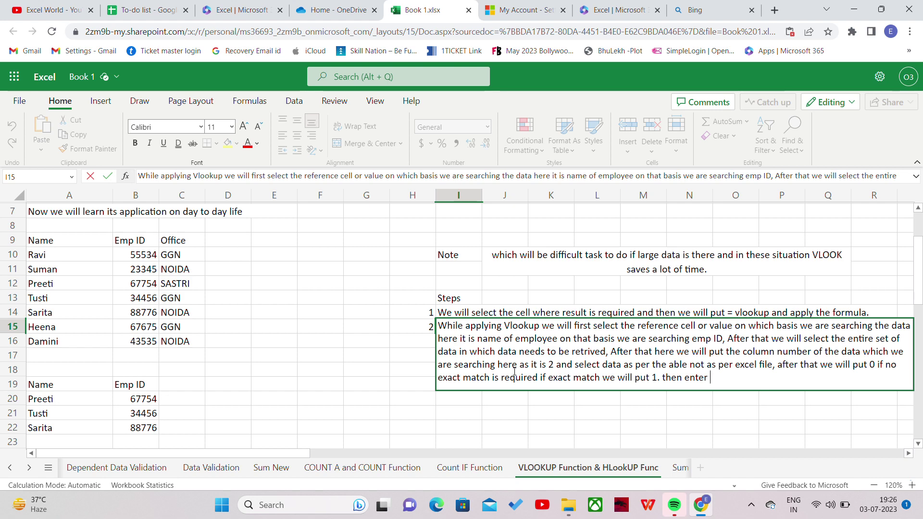
type("and drag till we require t")
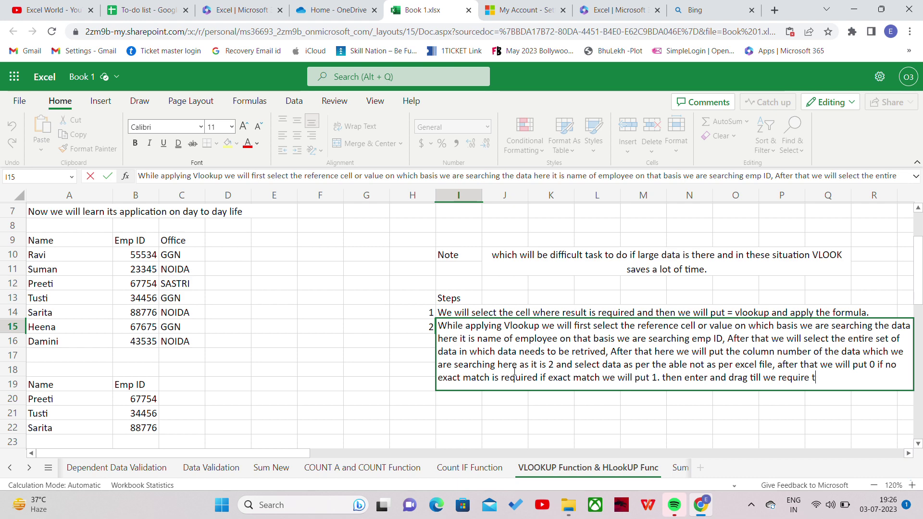
type("he reqult.")
left_click(486, 413)
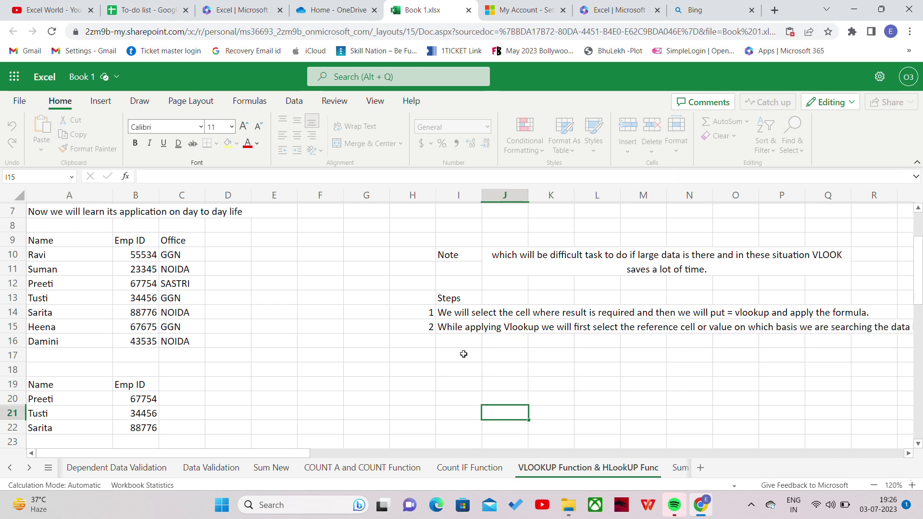
- Merge and center I15:R20 with wrapped text so the second step's explanation spans the block
left_click(456, 327)
left_click_drag(457, 328, 864, 400)
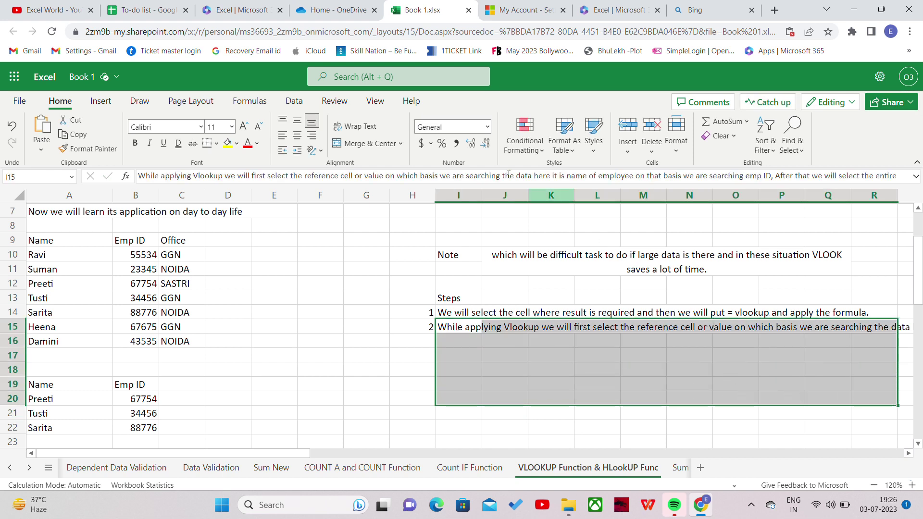
left_click(367, 144)
left_click(365, 127)
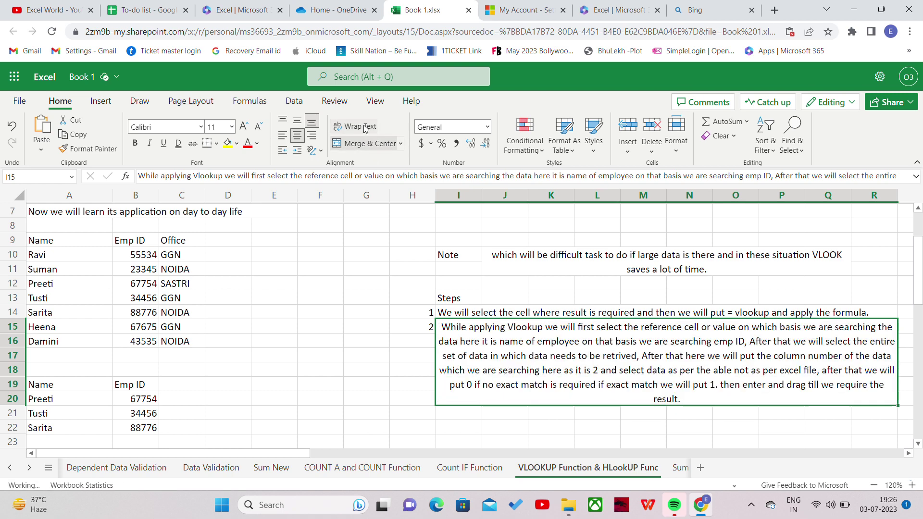
left_click(297, 355)
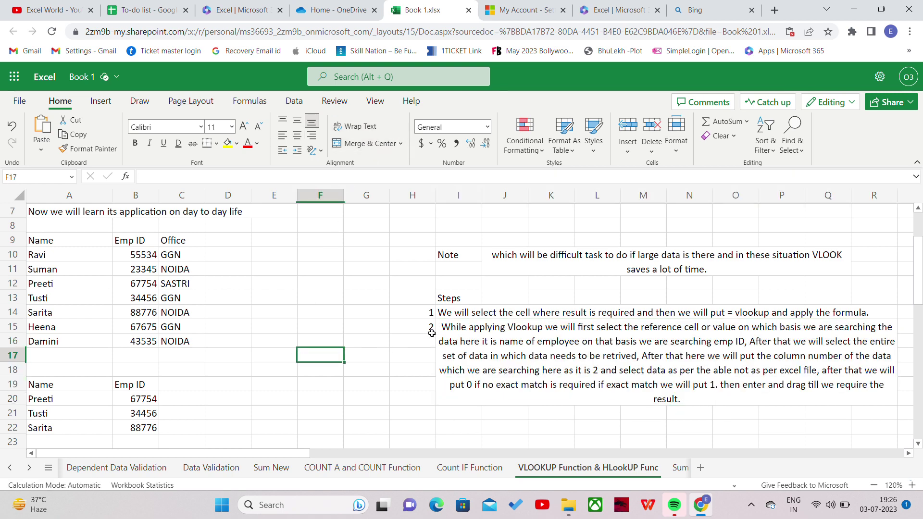
- Fill the written steps in I14:R20 with yellow
left_click(455, 314)
left_click_drag(454, 315, 456, 337)
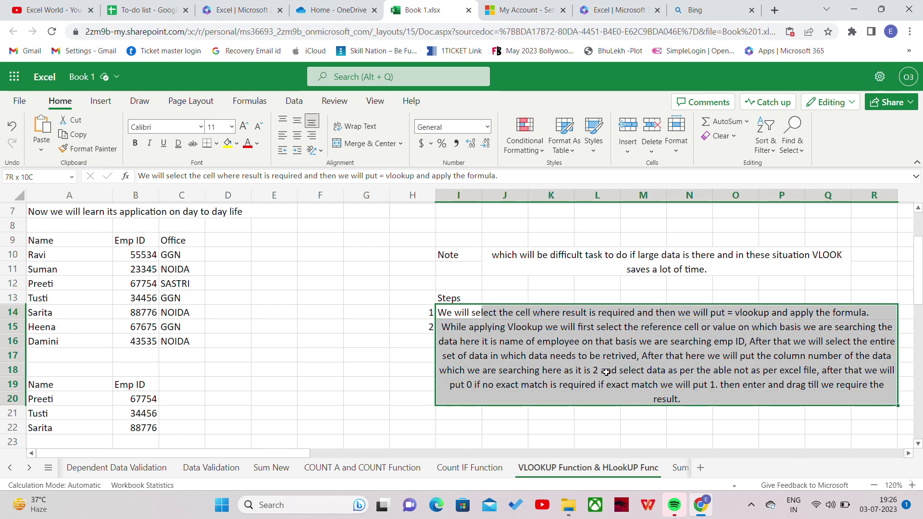
left_click(229, 147)
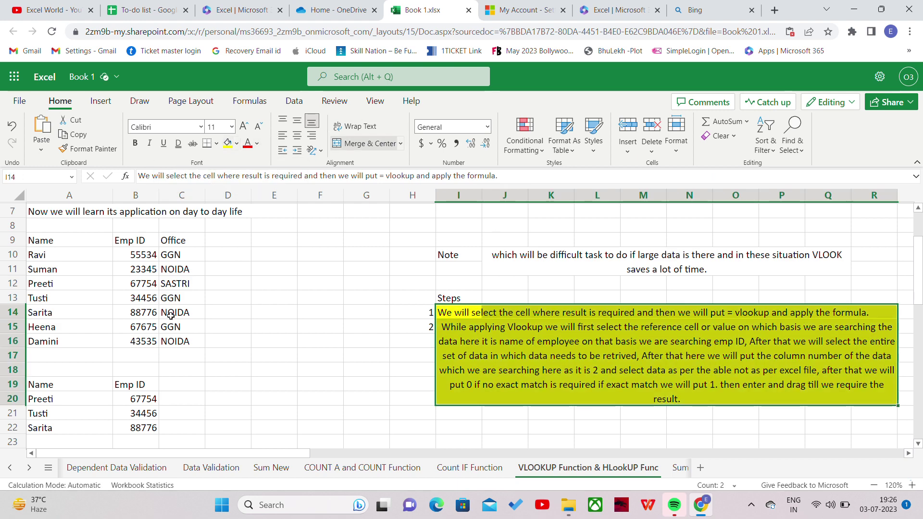
left_click(173, 340)
left_click(271, 374)
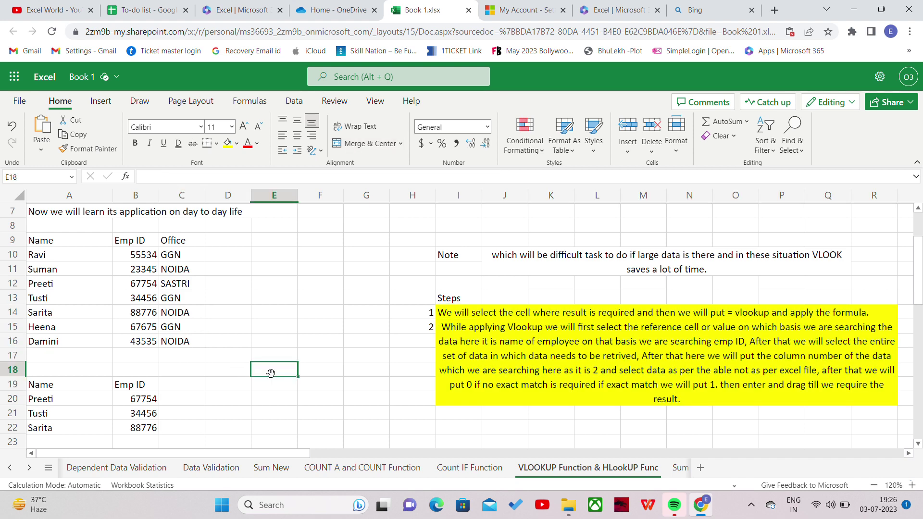
- Enter the heading "HLookup Function" in A25 below the VLOOKUP example
left_click(429, 436)
key("Down")
key("Down")
key("Left")
key("Left")
key("Left")
key("Left")
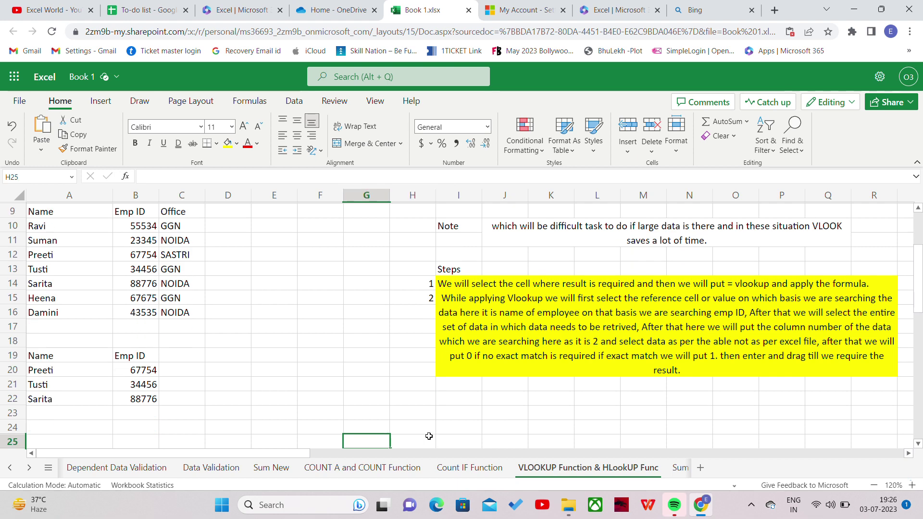
key("Left")
key("Left")
left_click(429, 436)
key("Left")
key("Left")
key("Left")
key("Left")
key("Left")
key("Left")
key("Left")
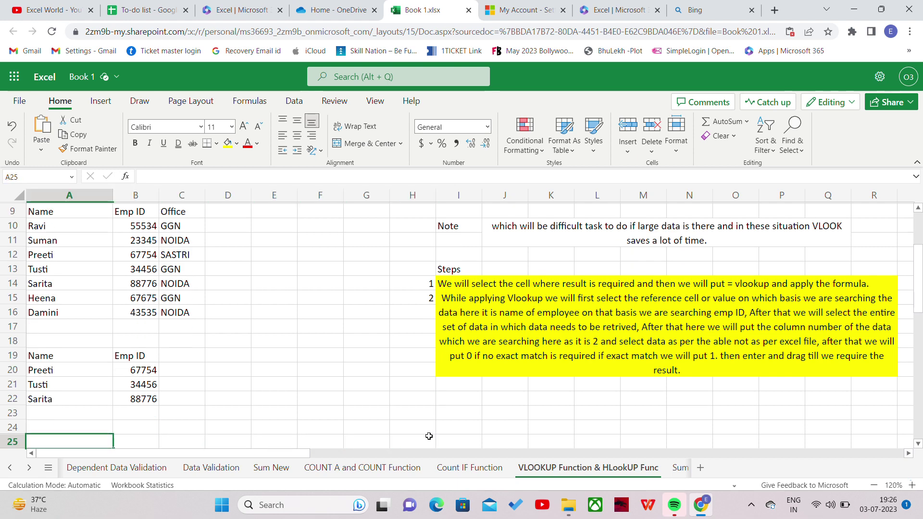
type("H")
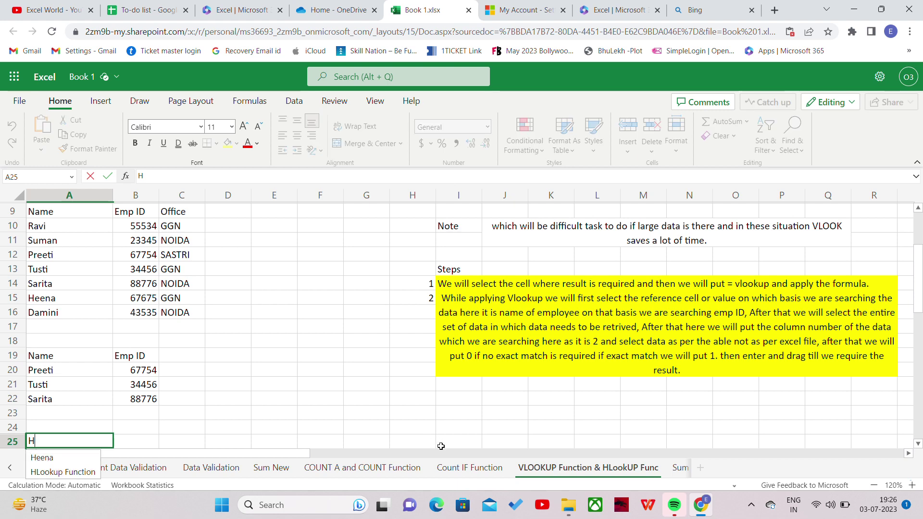
type("LOOK")
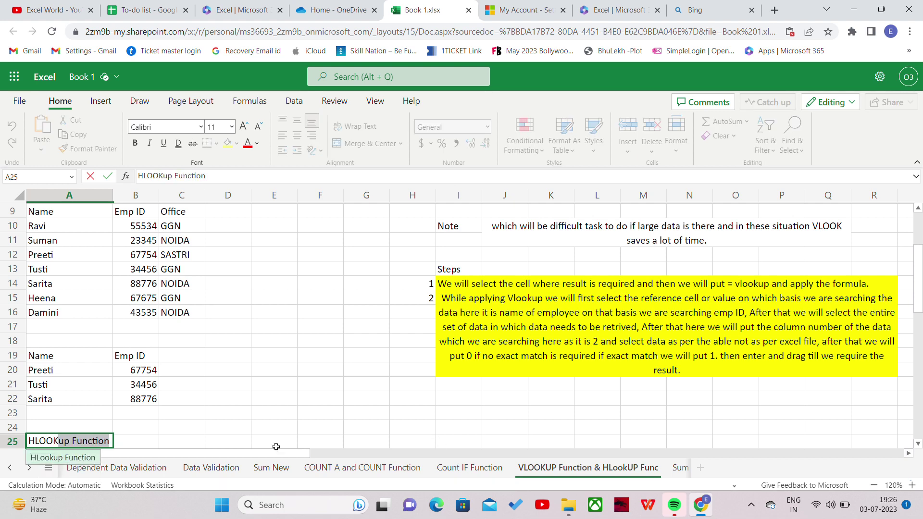
left_click(152, 444)
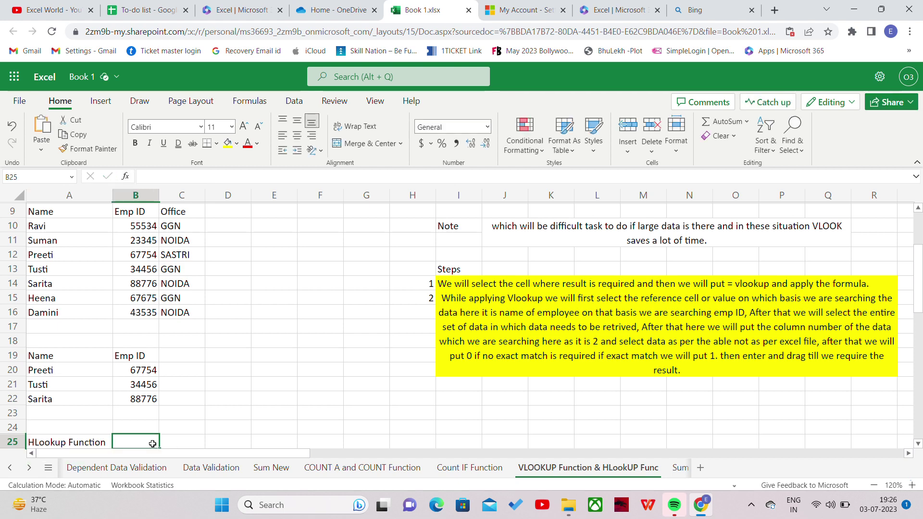
- Enter the description "It will work on horizontal data" in B25
type("IT")
key("BackSpace")
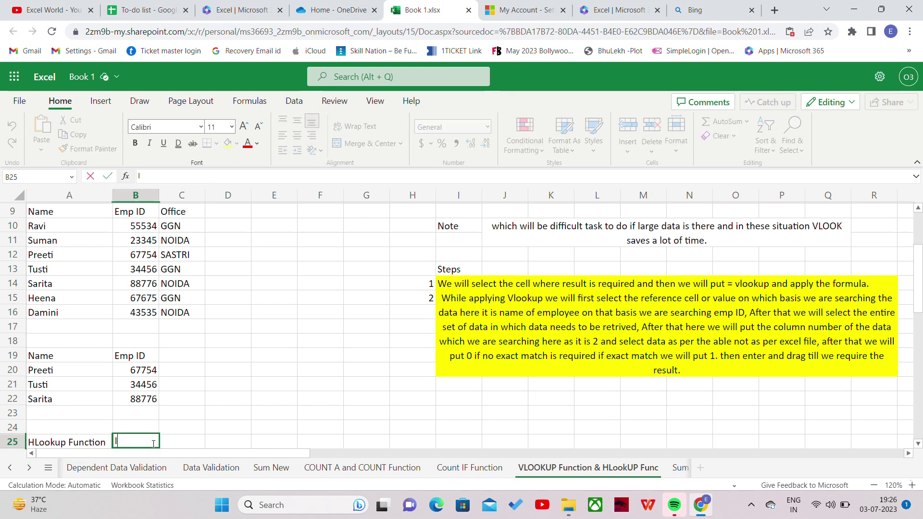
type("t will work on hor")
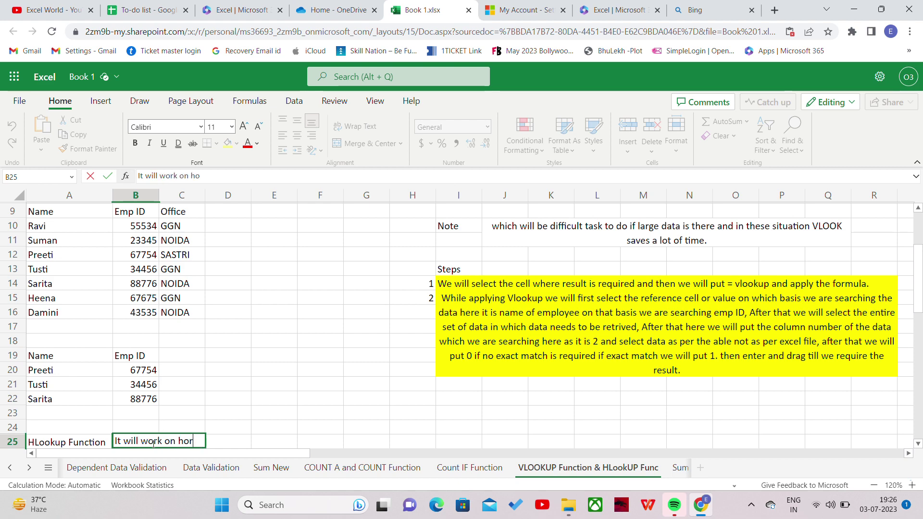
type("izontal data")
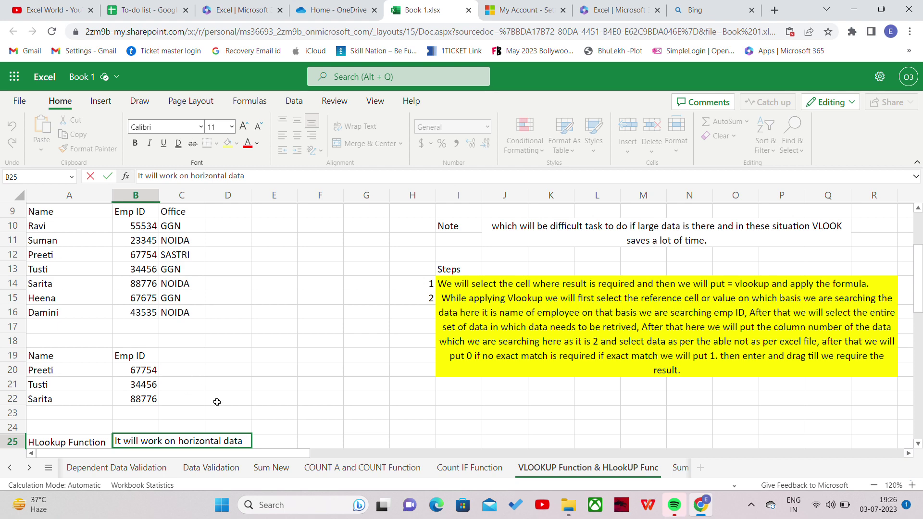
left_click(414, 423)
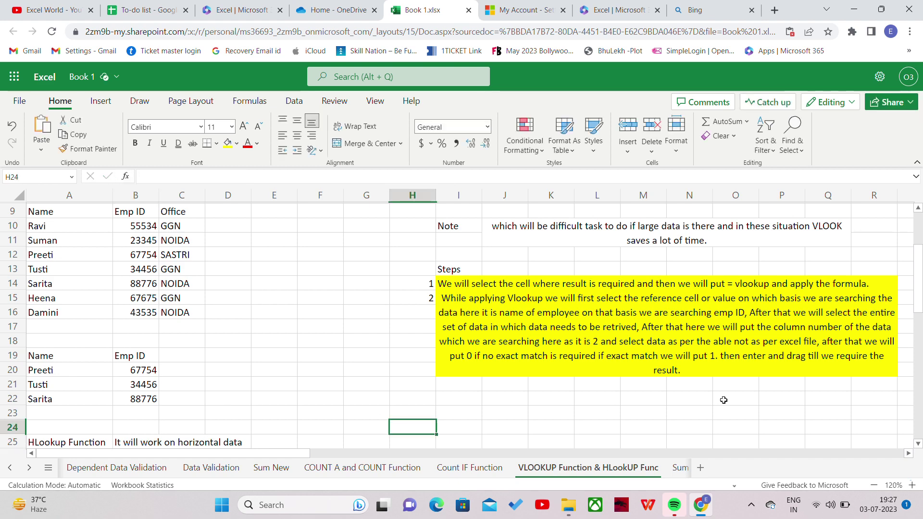
scroll(915, 450, "down", 4)
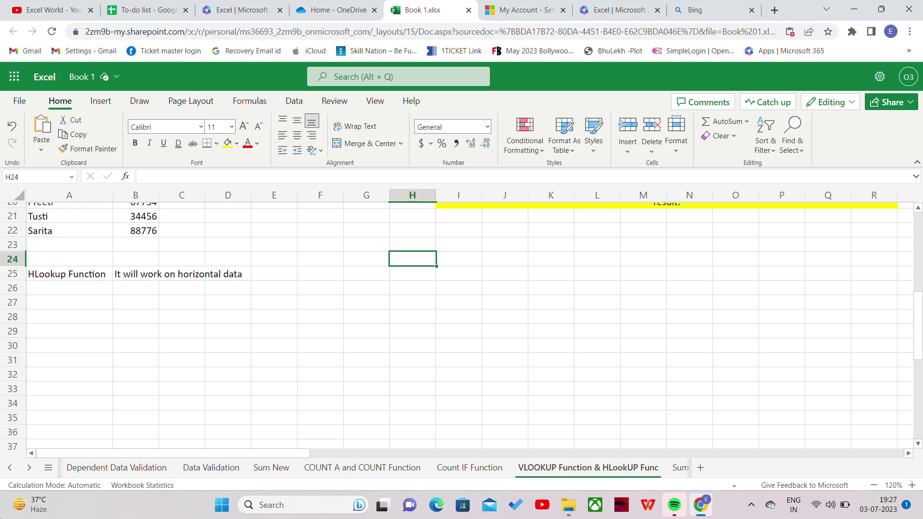
left_click(461, 467)
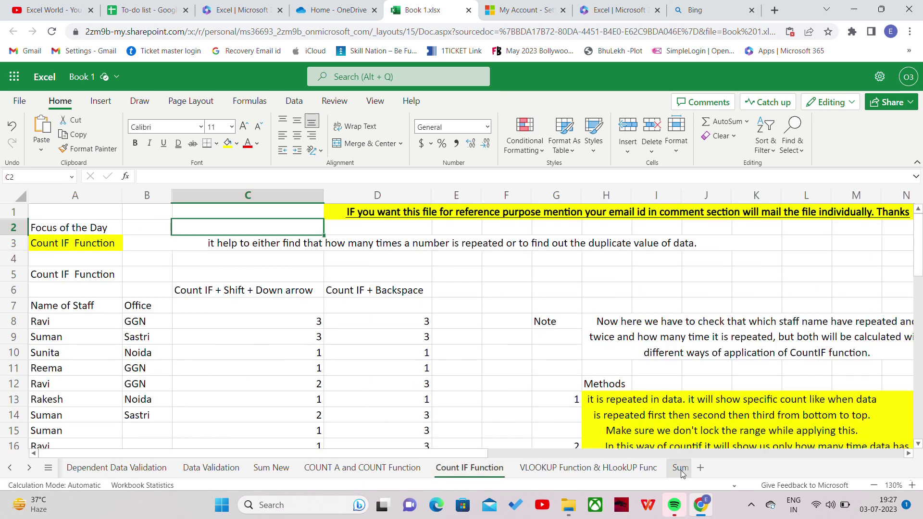
left_click(598, 473)
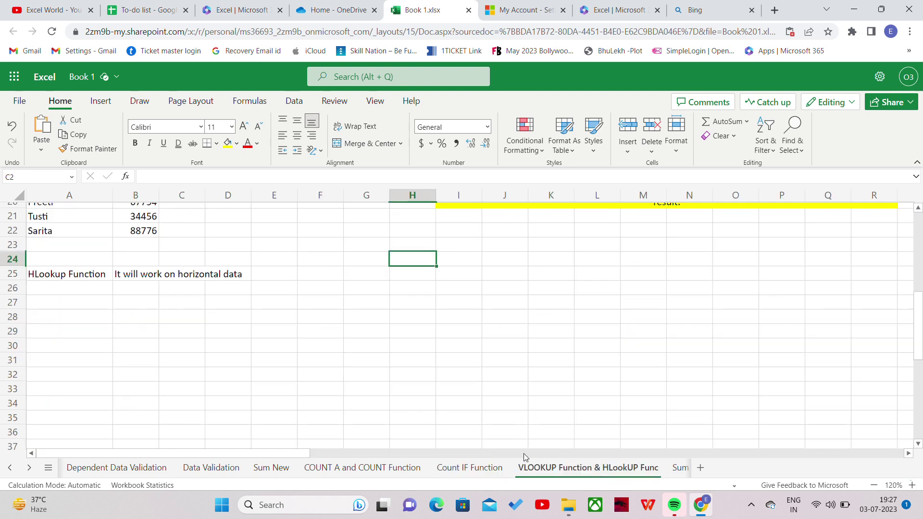
left_click(63, 306)
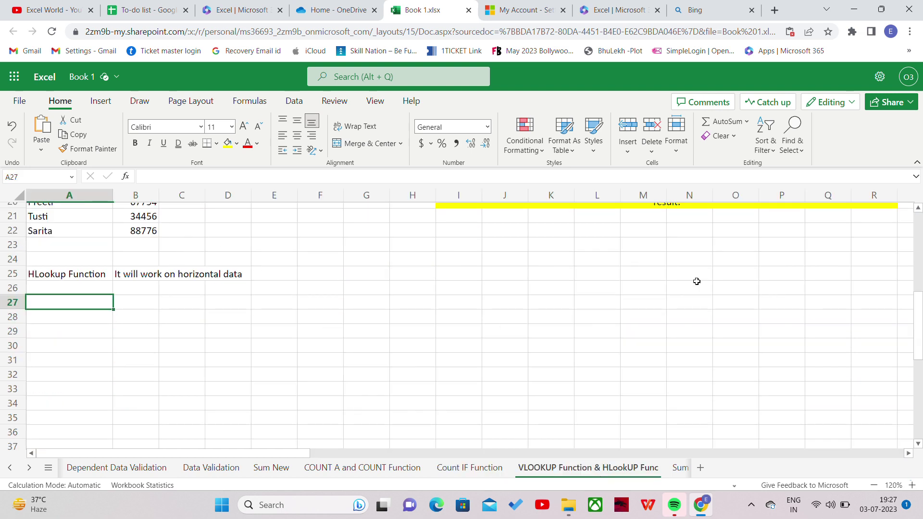
- Copy the employee table in A9:C16 and paste it at A28 below the HLookup heading
left_click(917, 209)
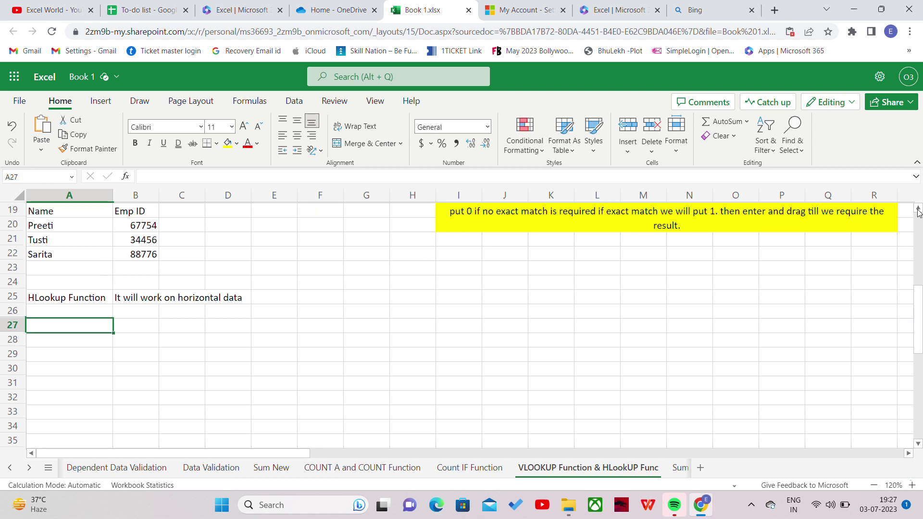
left_click(918, 209)
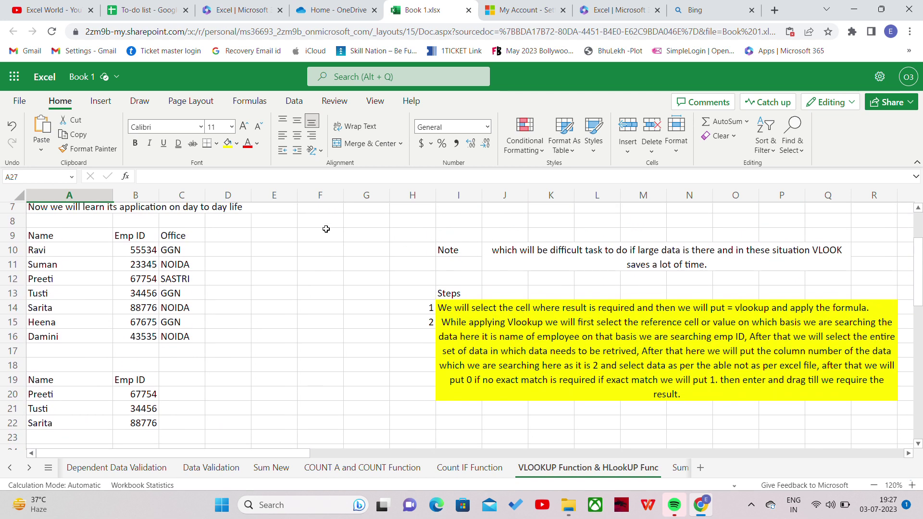
left_click(74, 235)
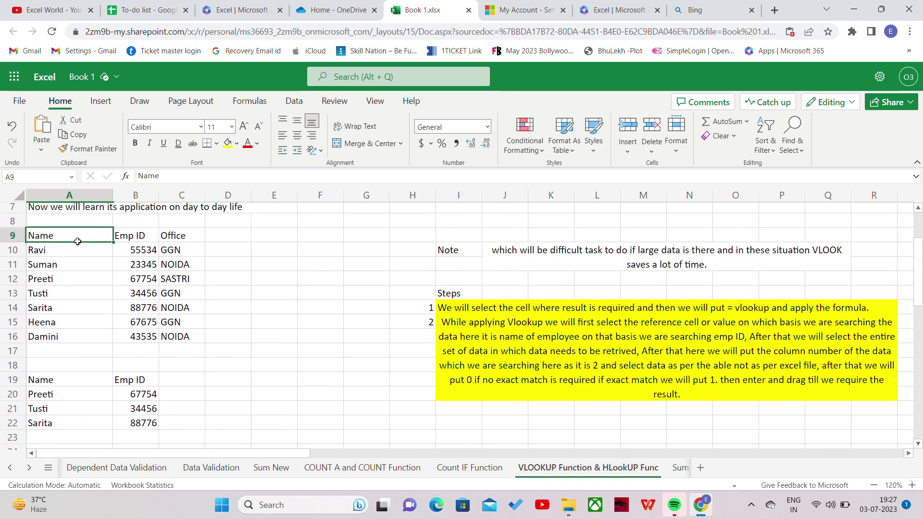
left_click_drag(77, 241, 189, 336)
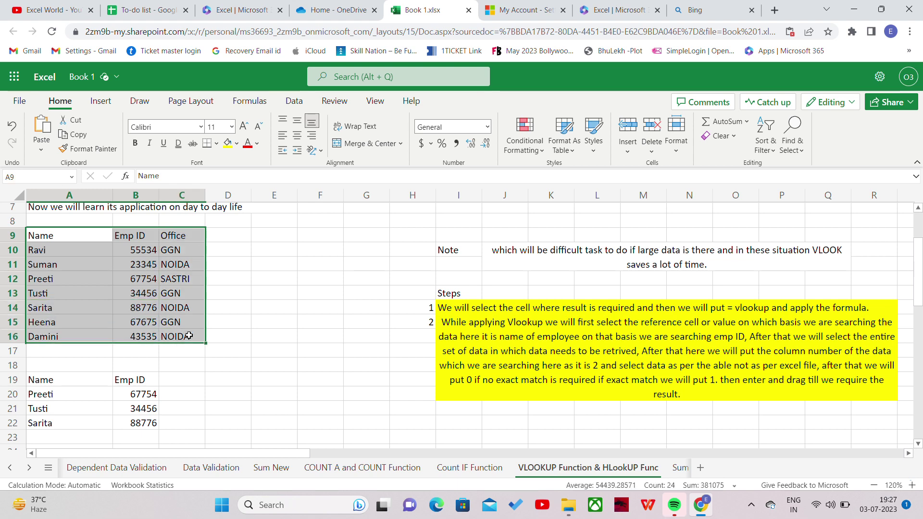
key("ctrl+c")
key("Down")
key("Down")
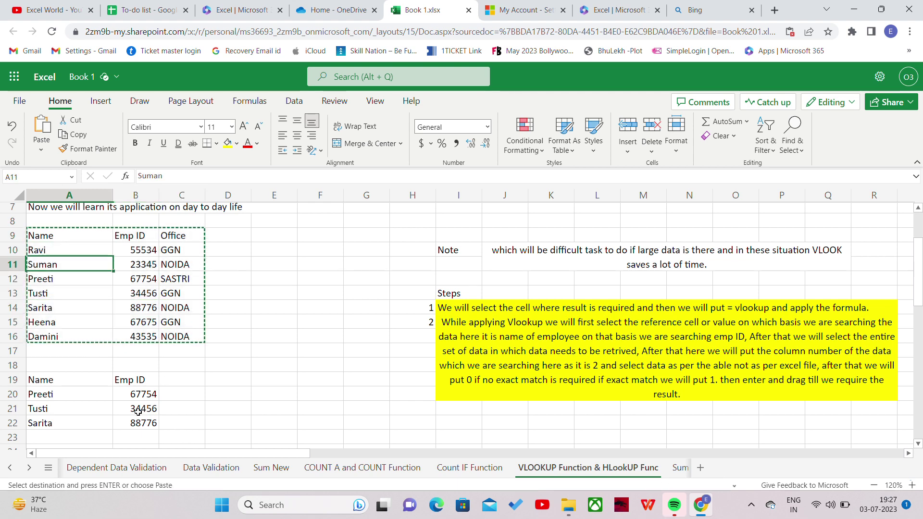
key("Down")
key("Down")
key("Down")
key("Down")
key("Down")
key("Down")
key("Down")
key("Down")
key("Down")
key("Down")
key("Down")
key("Down")
key("Down")
key("Down")
key("Down")
key("Down")
key("Down")
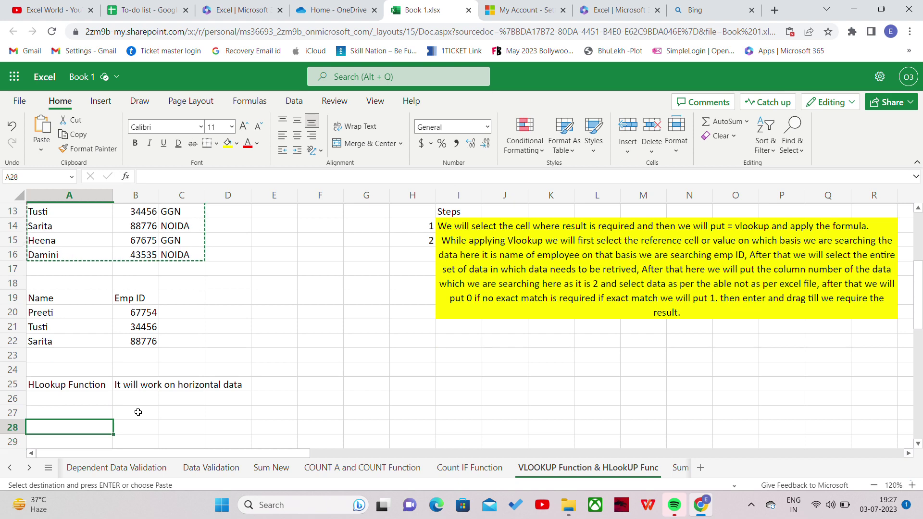
key("ctrl+v")
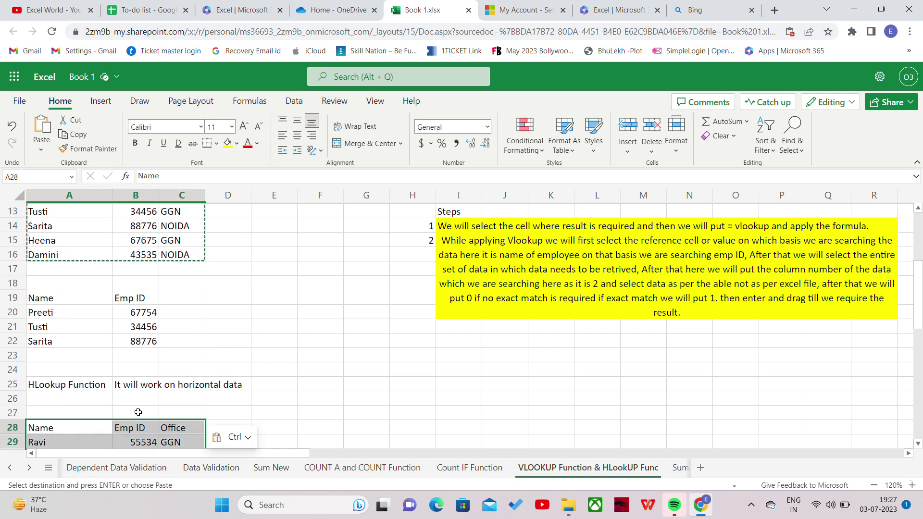
- Transpose the pasted employee table at A28 so Name, Emp ID and Office run horizontally
left_click(248, 438)
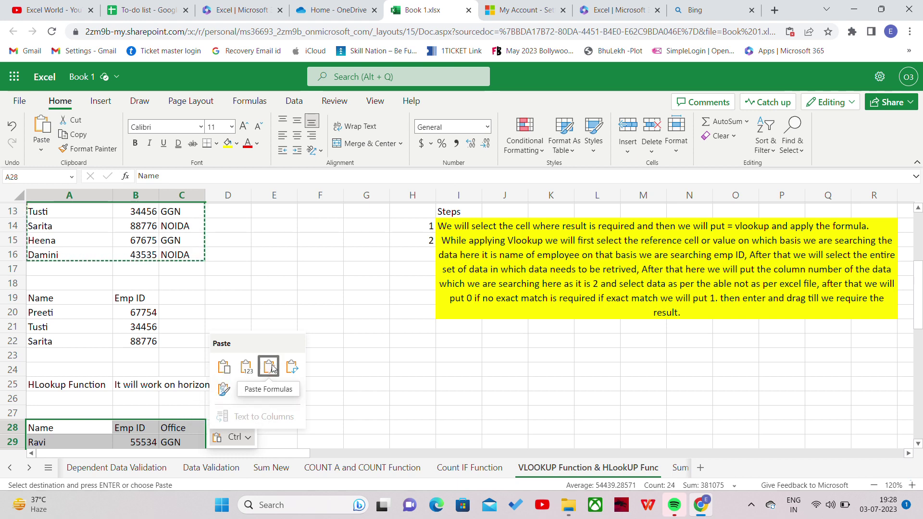
left_click(297, 366)
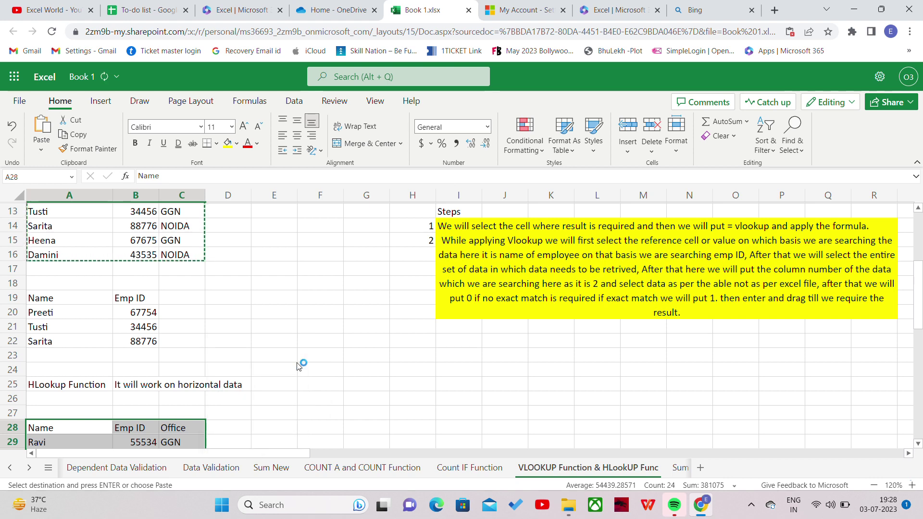
left_click(406, 394)
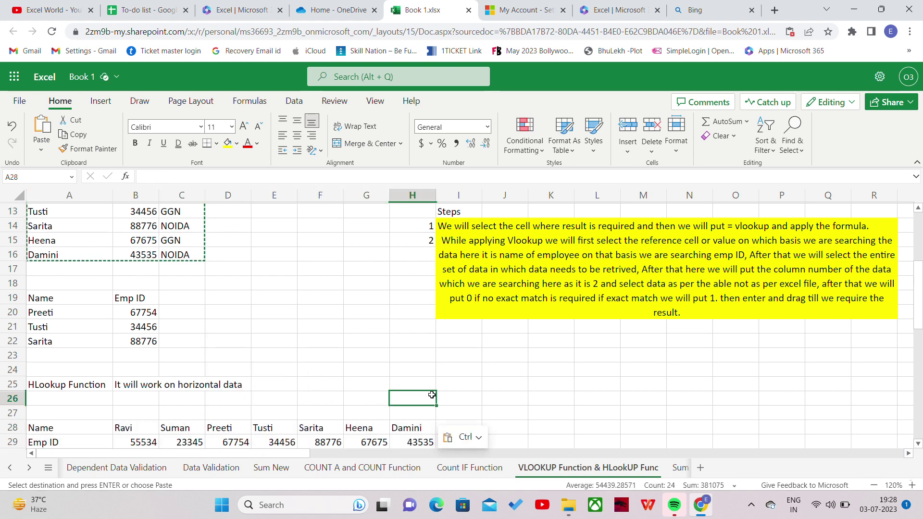
left_click(918, 444)
left_click(918, 444)
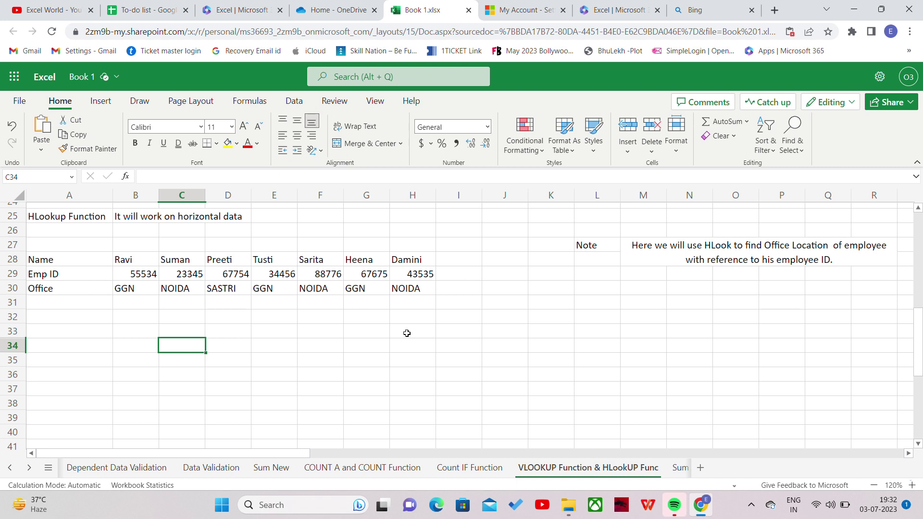
- In B34, enter "Thanks for watching the video if you find the video informative please share it with friends and like the video and kindly support our channel. :)"
key("Left")
key("Left")
key("Right")
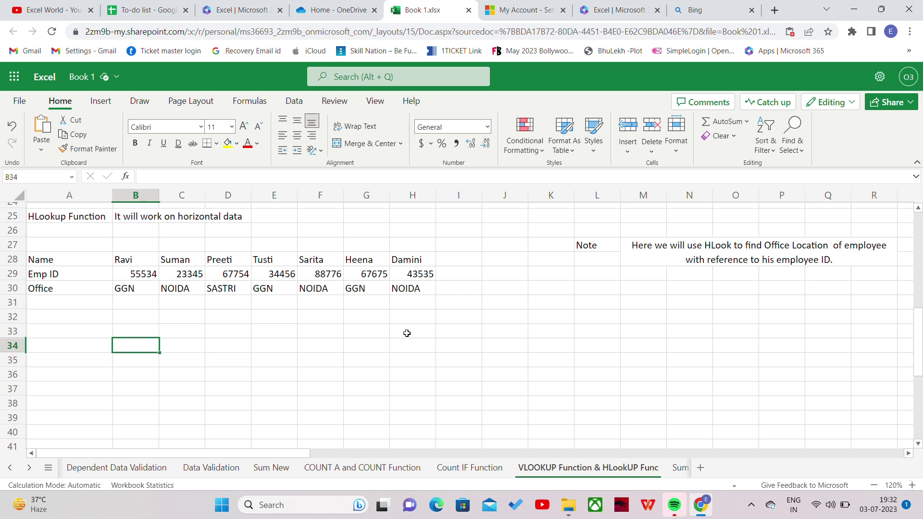
type("t")
key("BackSpace")
type("T")
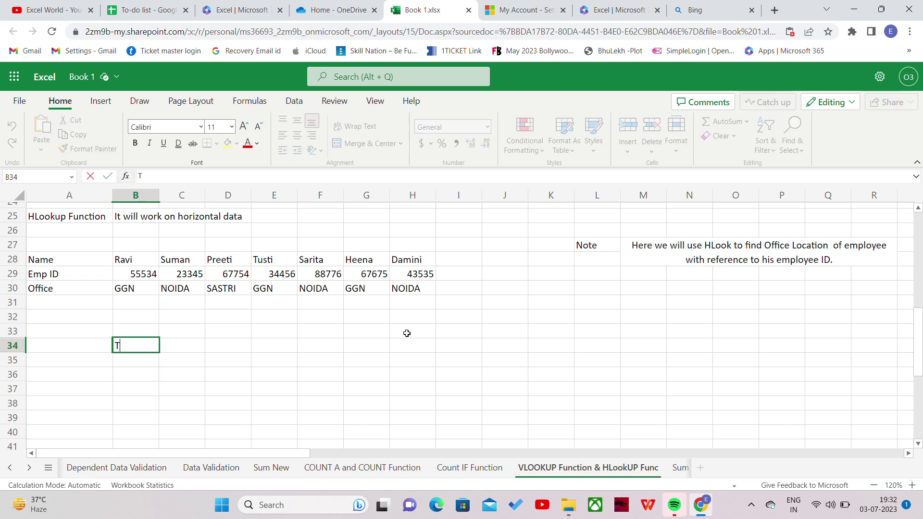
type("hanks for w")
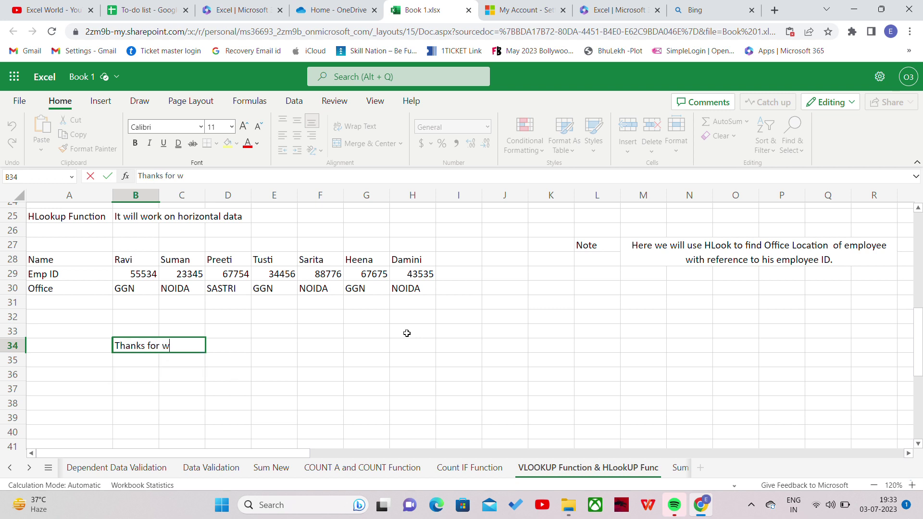
type("atching the ")
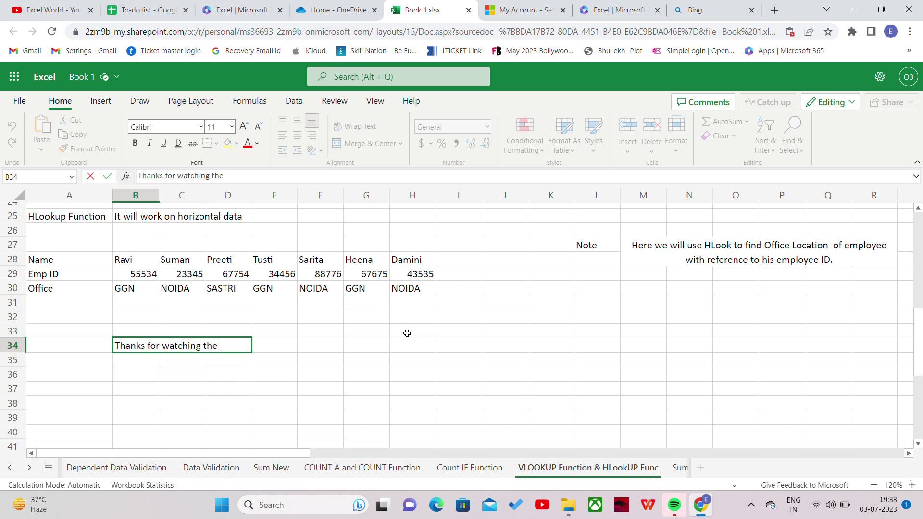
type("video if yo")
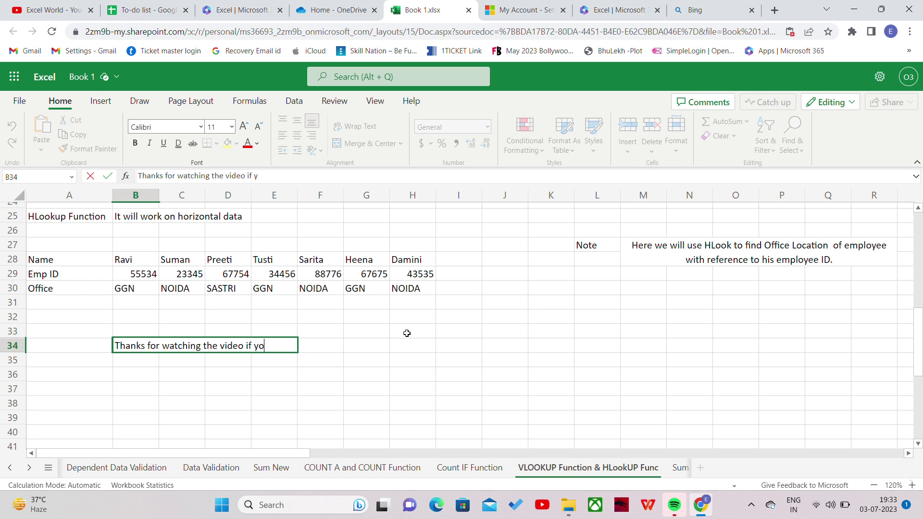
type("u find the v")
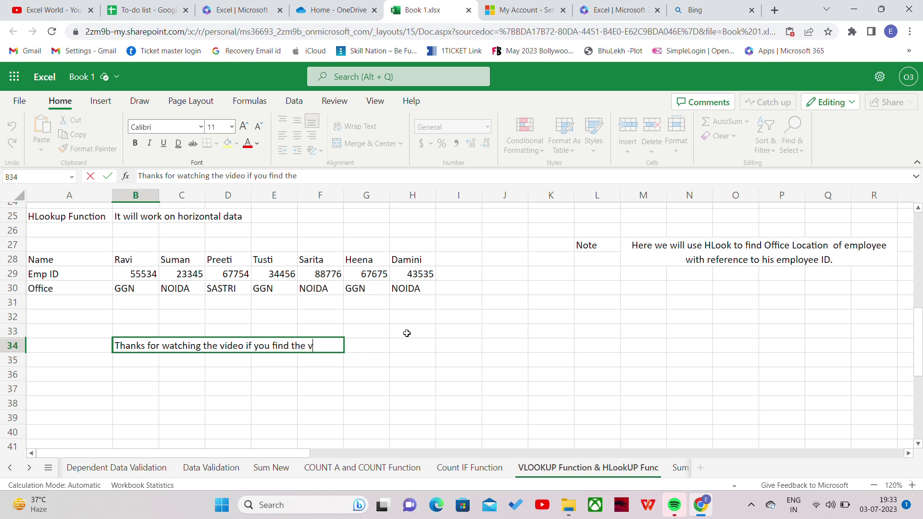
type("ideo info")
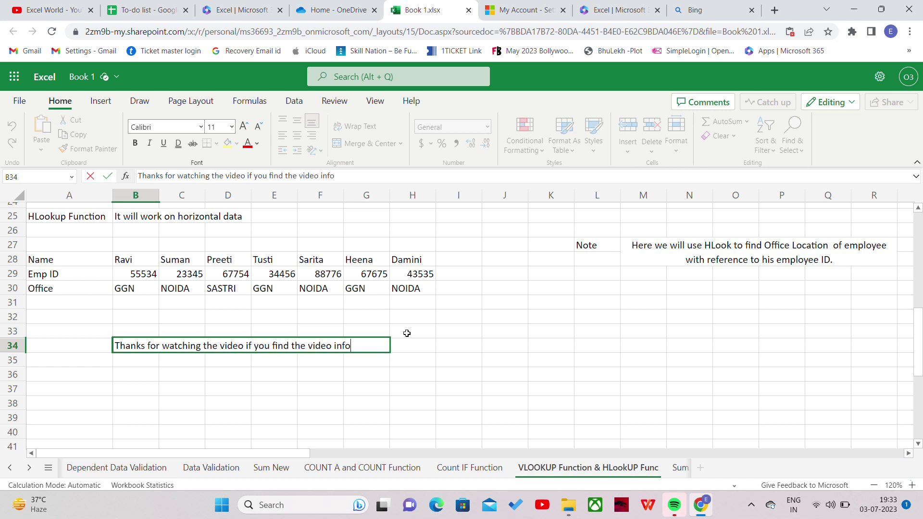
type("rmative please sha")
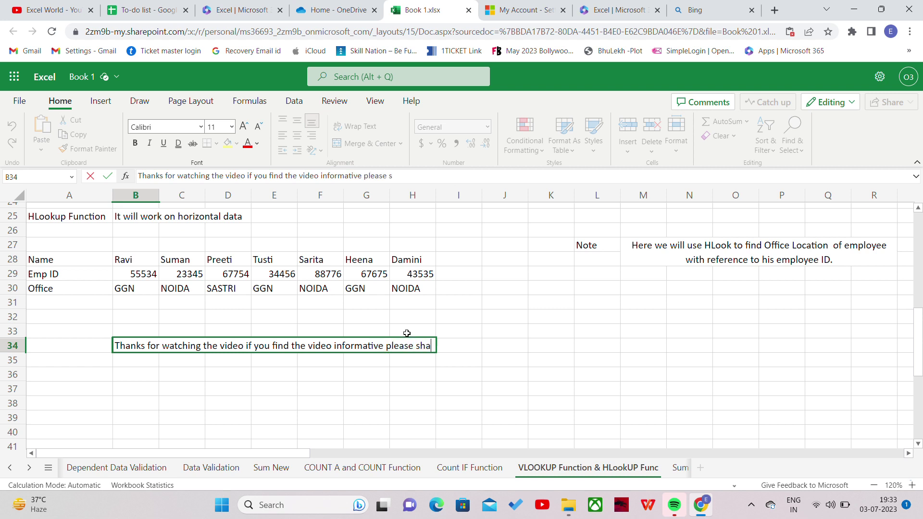
type("re it wi")
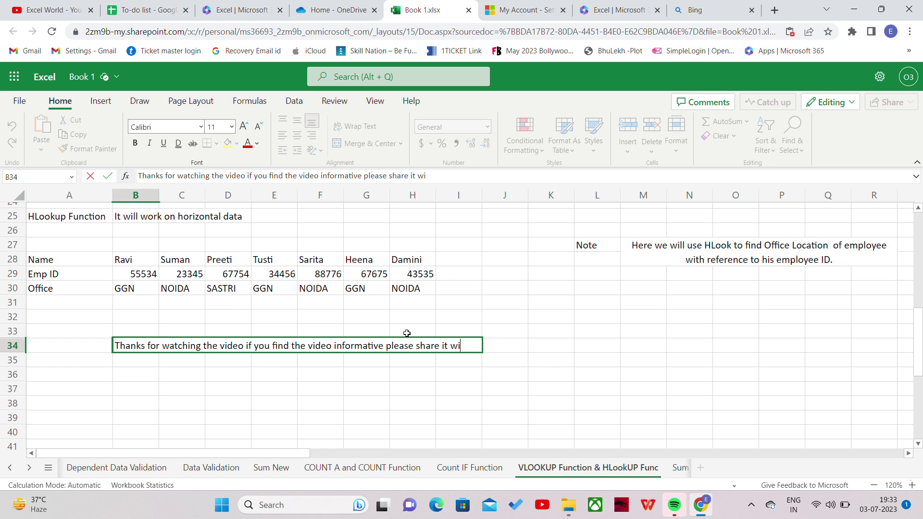
type("th friends and l")
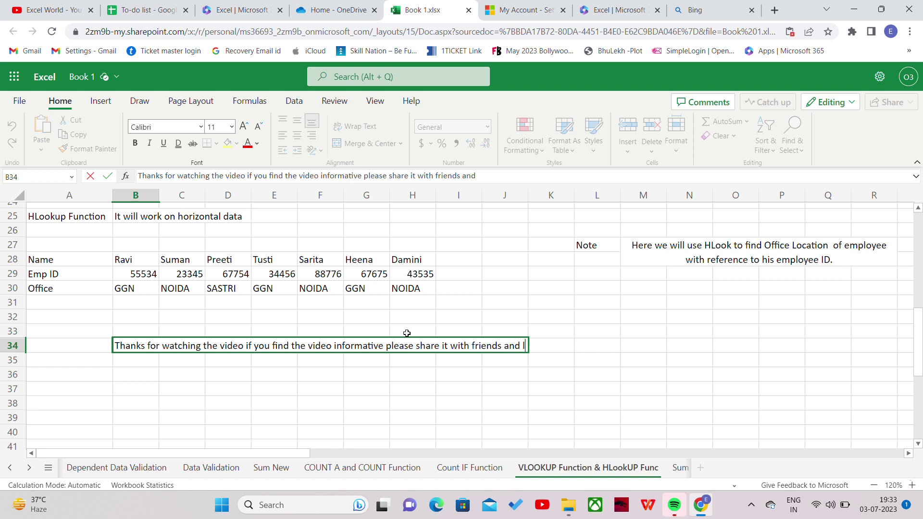
type("ike the video")
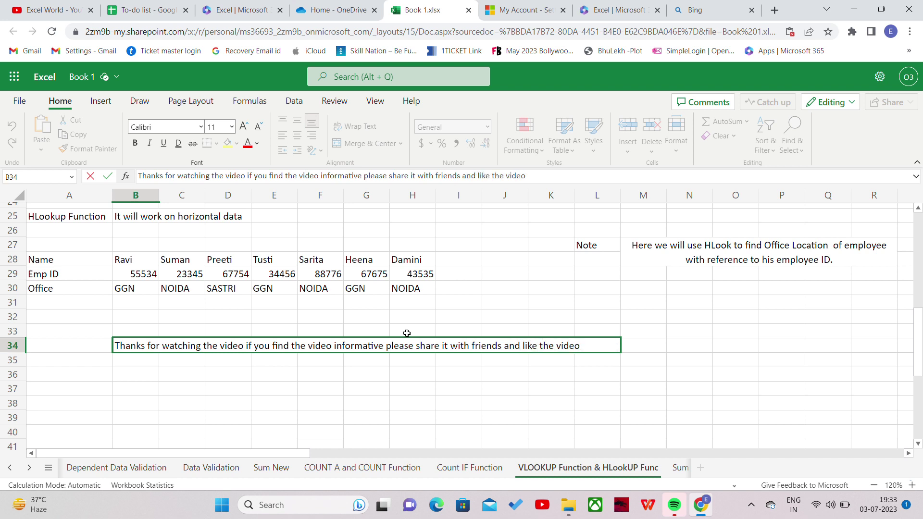
type(" and kindly")
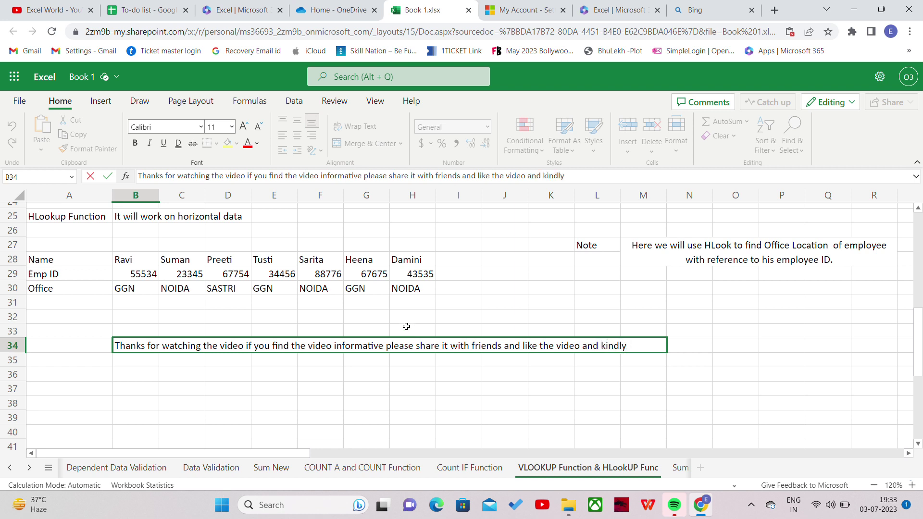
type(" us")
type("ub")
type("port o")
type("ur chan")
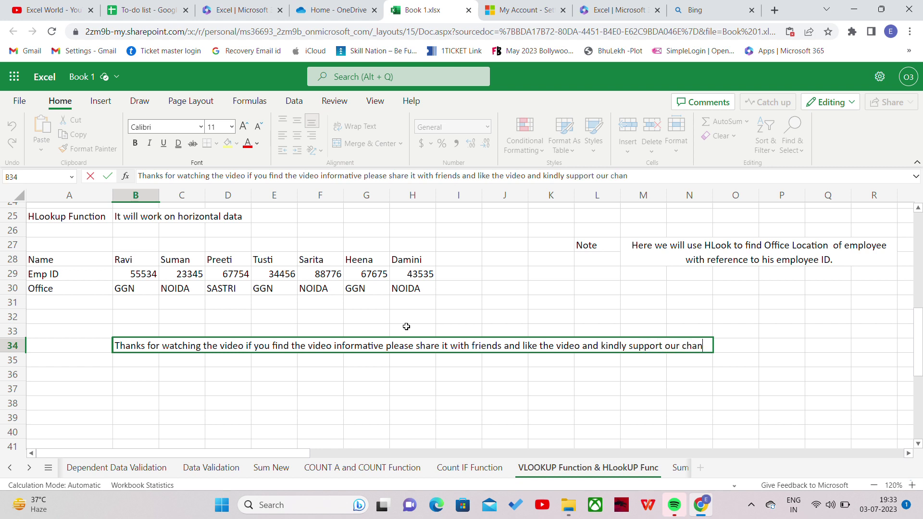
type("nel. :)")
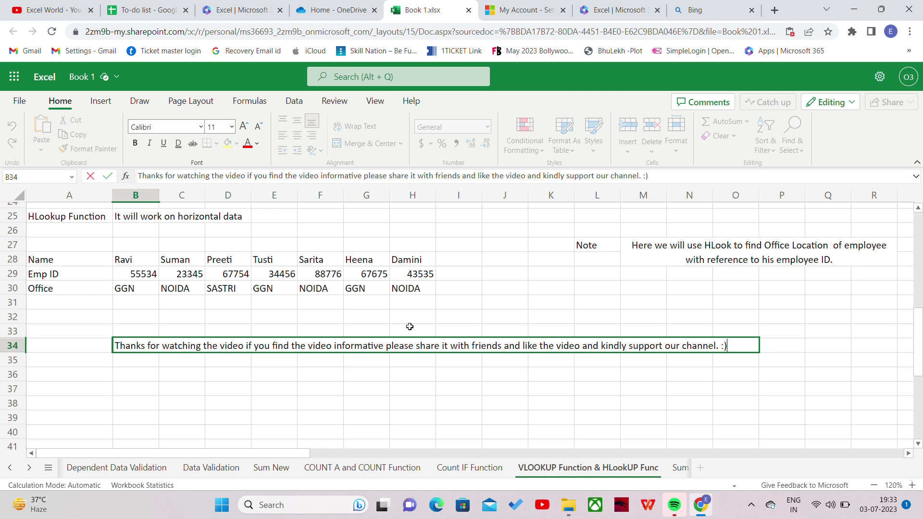
left_click(293, 383)
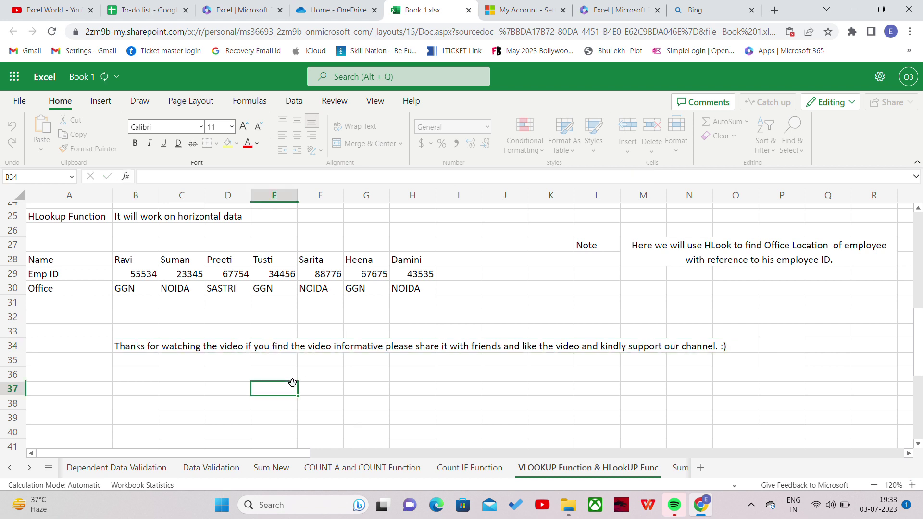
- Merge and center the closing message across B34:O34 with wrapped text and fill it with yellow
left_click(148, 347)
mouse_move(147, 347)
left_mouse_down()
mouse_move(530, 335)
mouse_move(161, 336)
mouse_move(147, 344)
left_mouse_up()
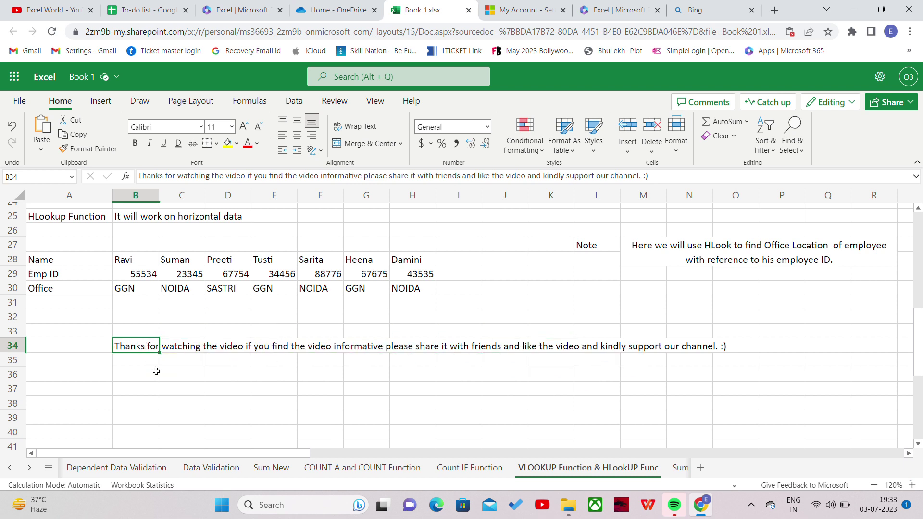
left_click(157, 375)
left_click(137, 344)
left_click_drag(137, 344, 729, 351)
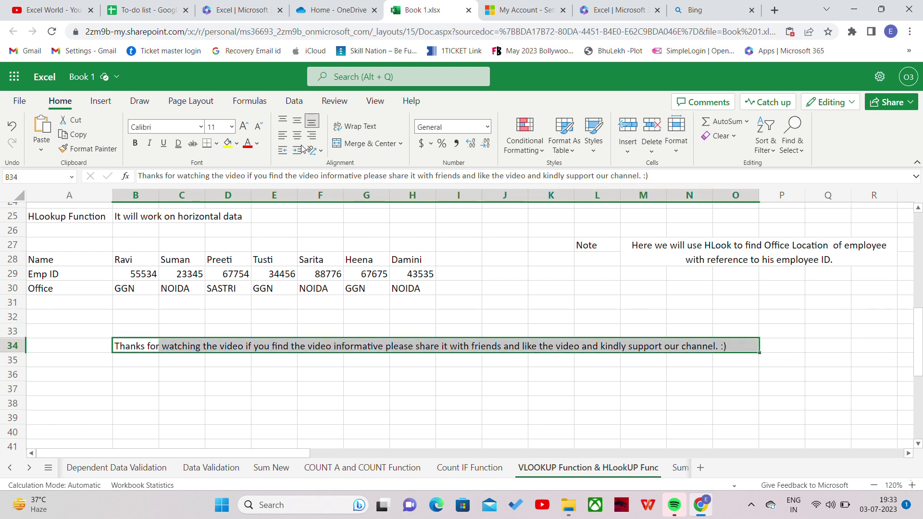
left_click(345, 137)
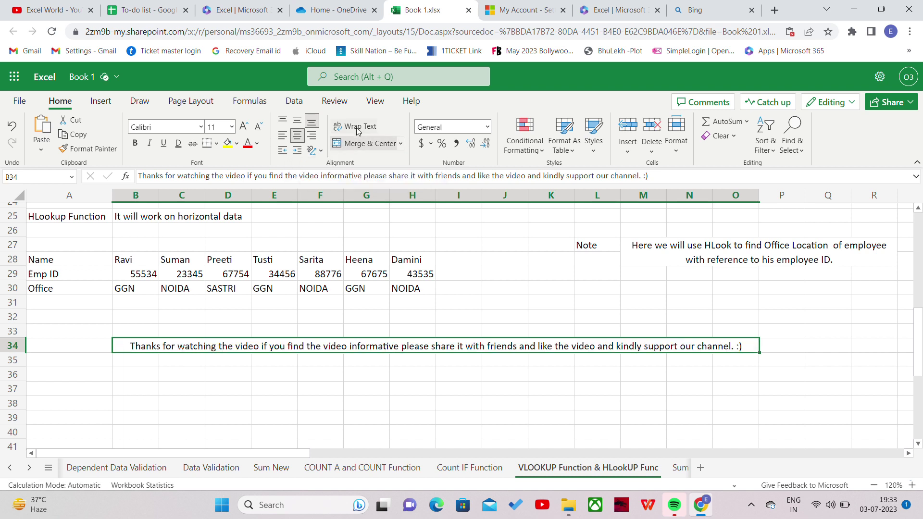
left_click(358, 127)
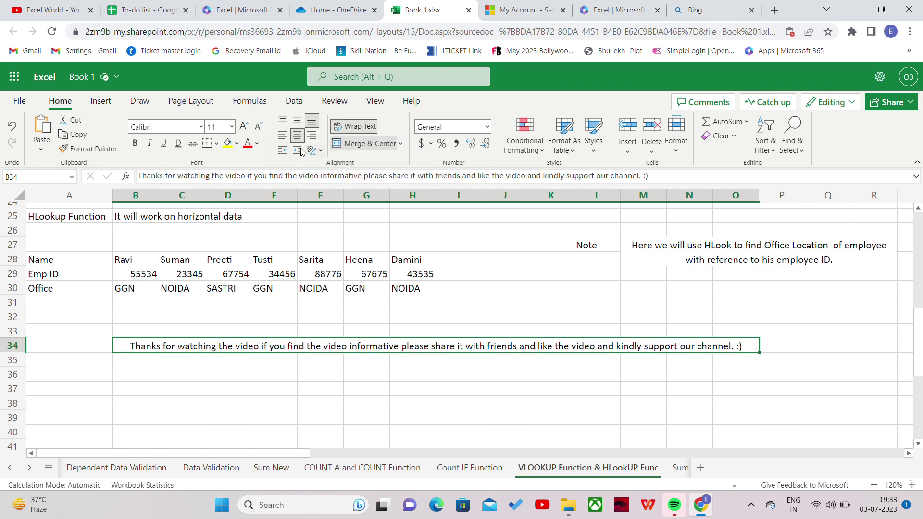
left_click(224, 148)
left_click(230, 320)
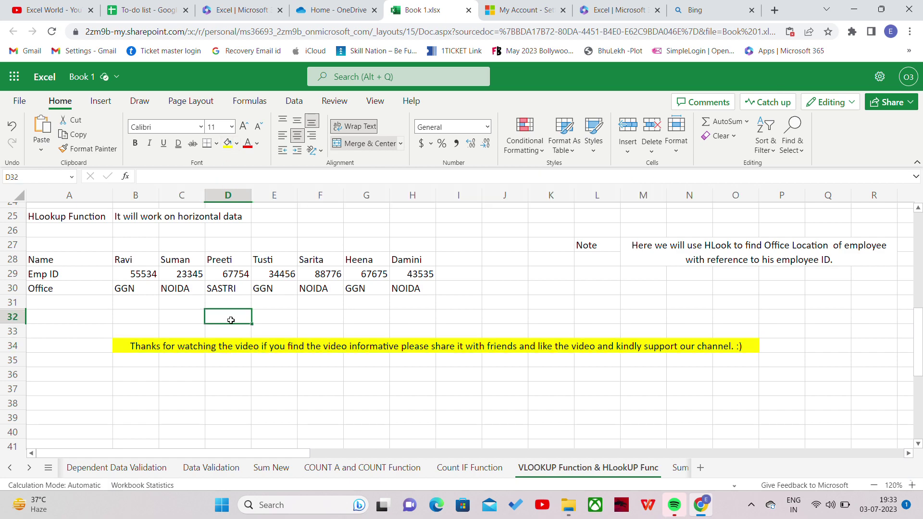